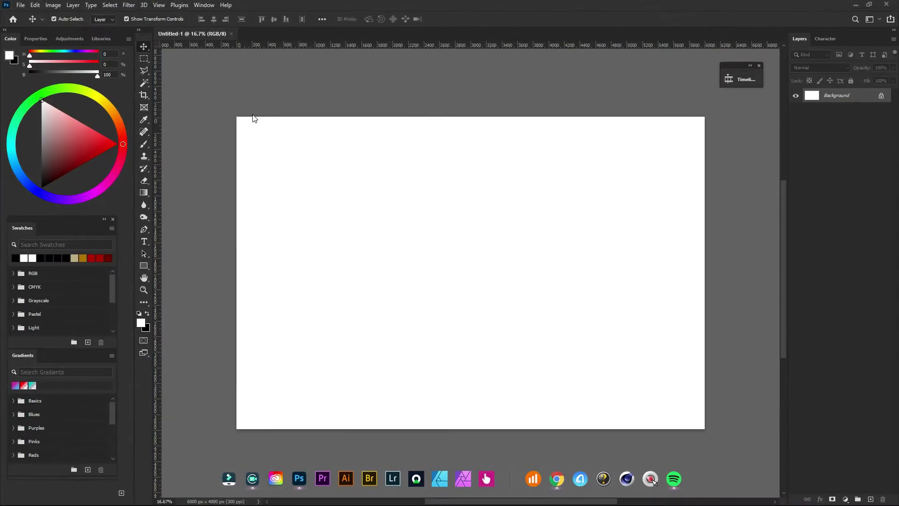
- Place the morning-glory-3733491_1920 photo from Butterfly Glow > Set 1 as an embedded layer
click(21, 5)
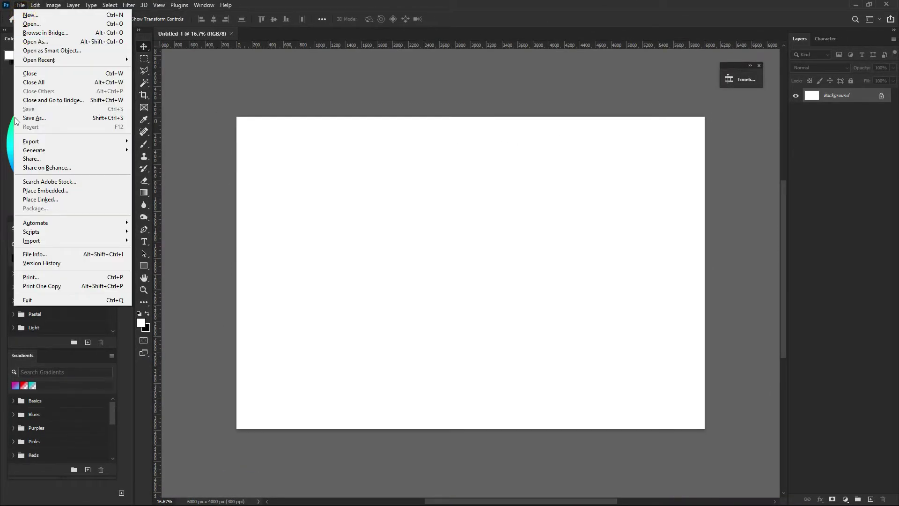
click(26, 190)
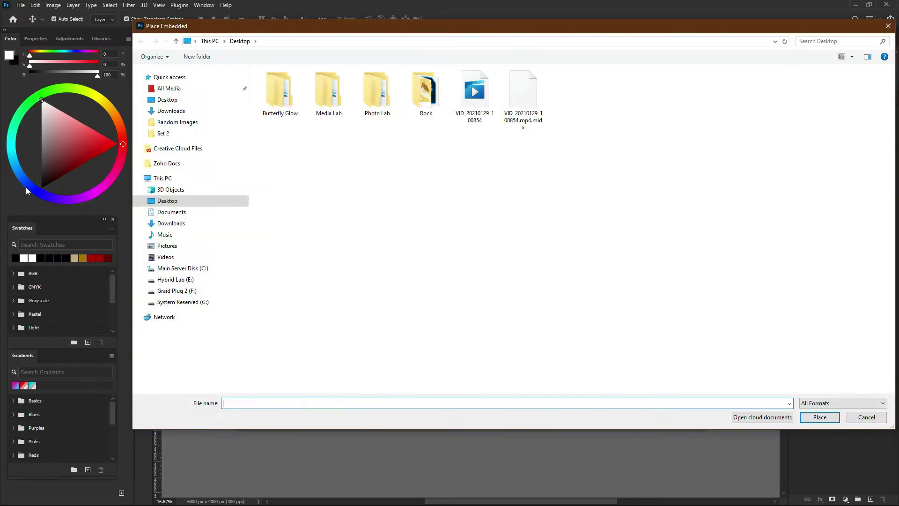
double_click(296, 107)
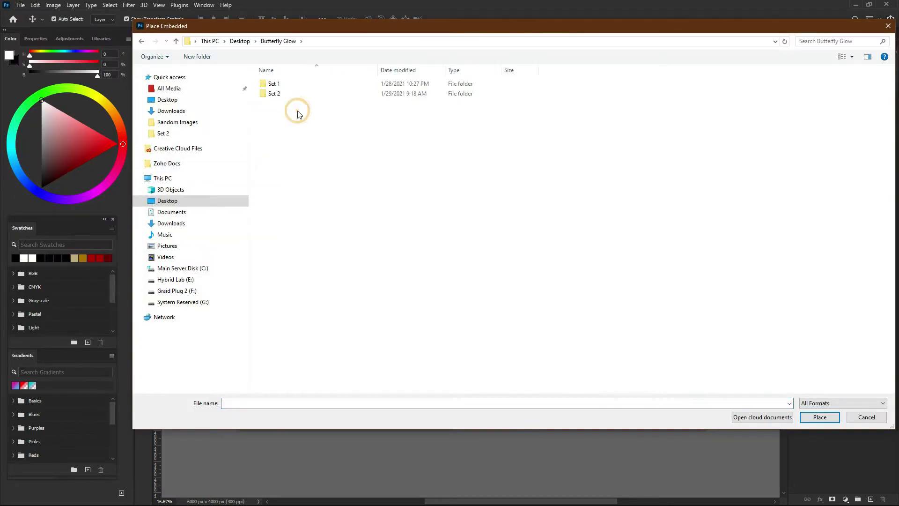
click(296, 89)
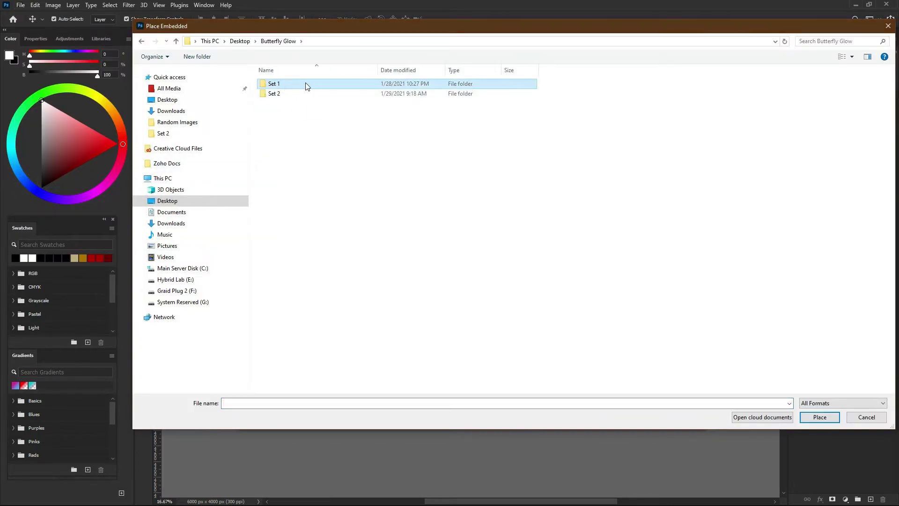
double_click(411, 87)
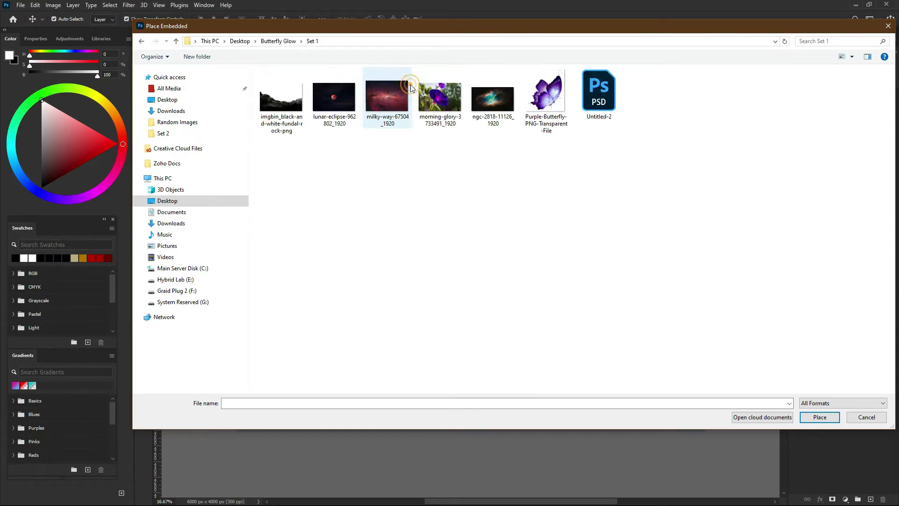
double_click(442, 99)
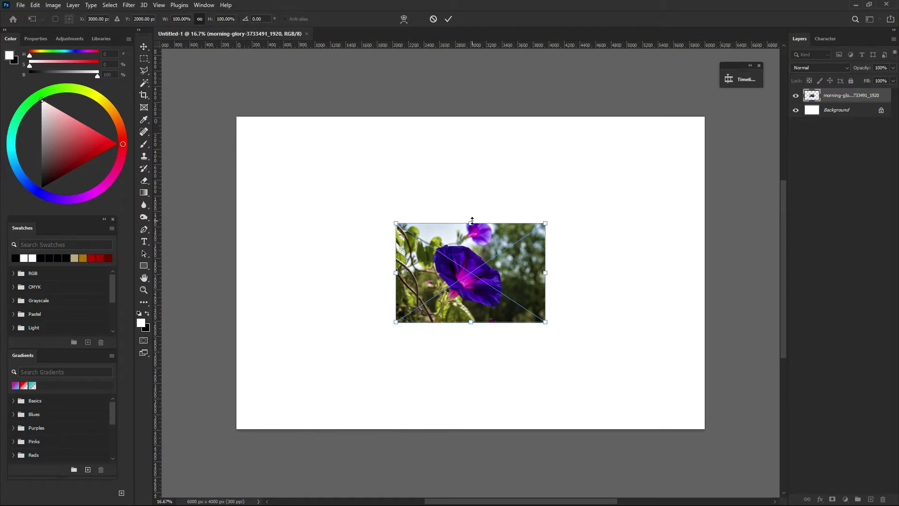
- Stretch the morning-glory photo slightly past the canvas top and bottom and commit it
drag(472, 220, 471, 116)
drag(474, 323, 480, 428)
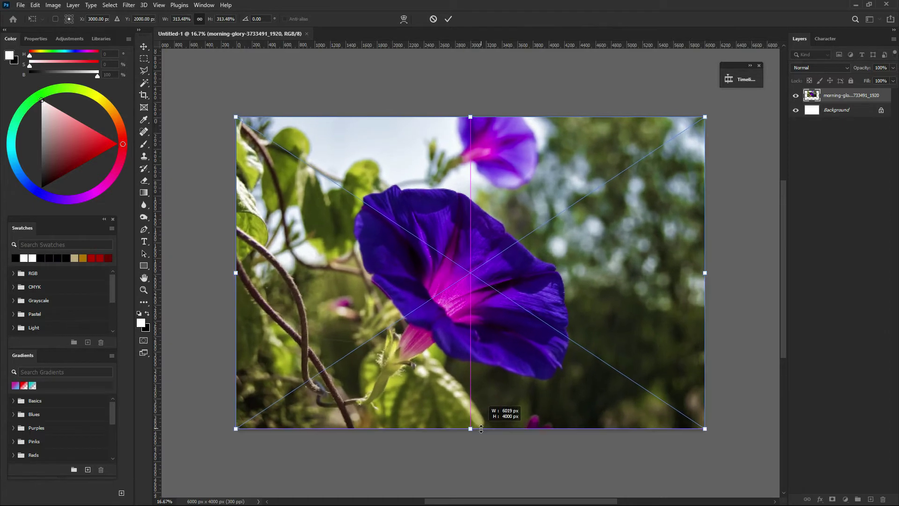
drag(481, 430, 480, 433)
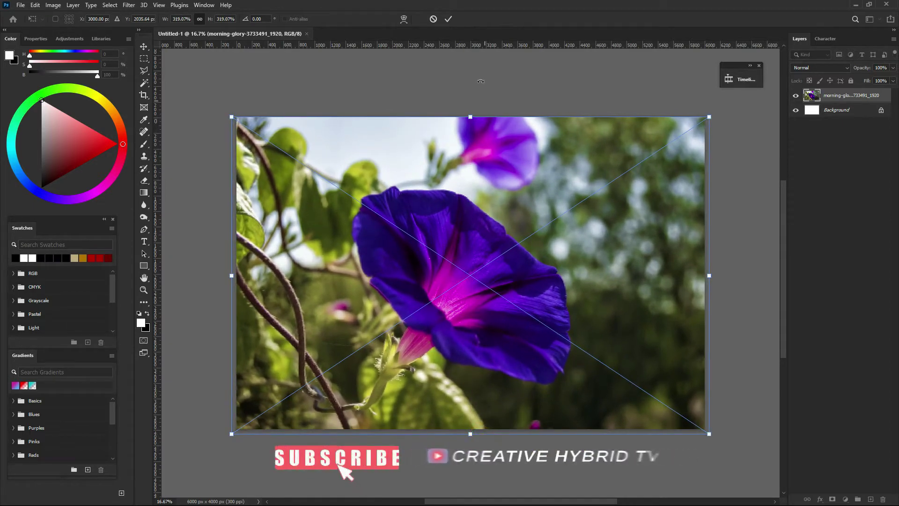
click(449, 20)
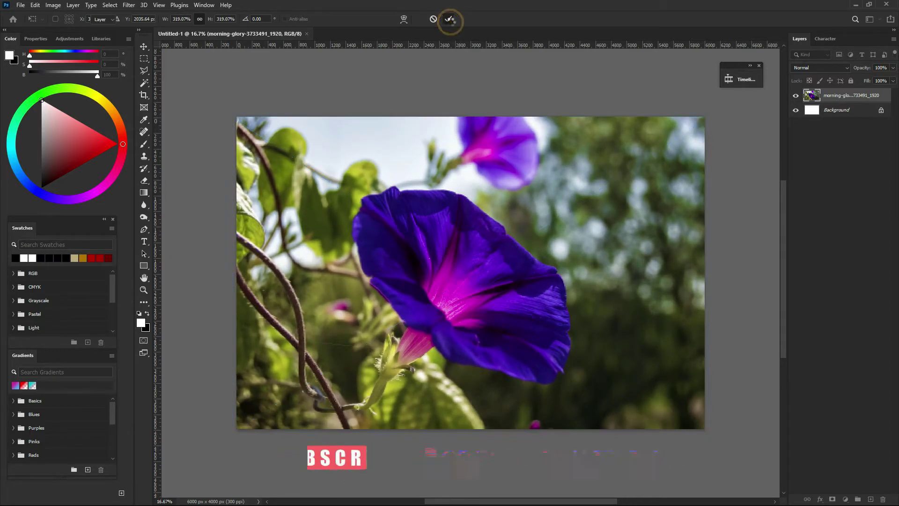
click(549, 64)
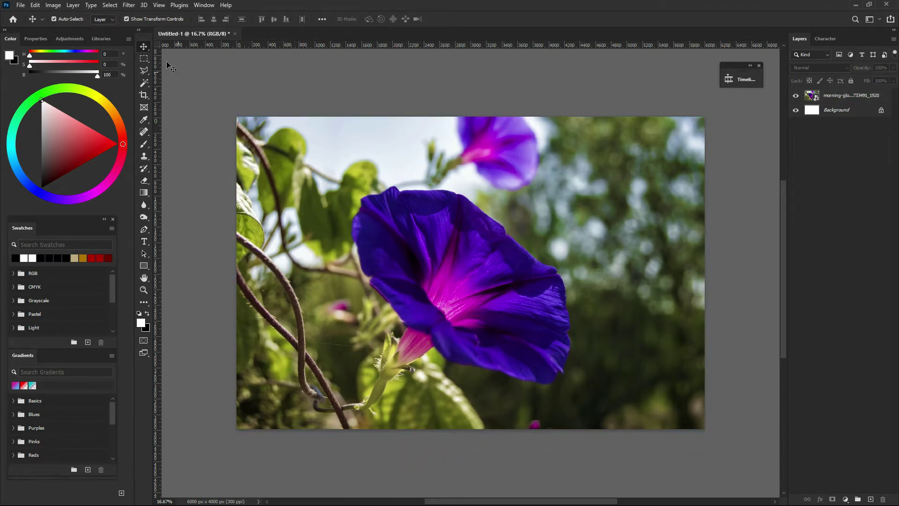
- Select the morning-glory layer and launch the Camera Raw Filter on it
click(128, 6)
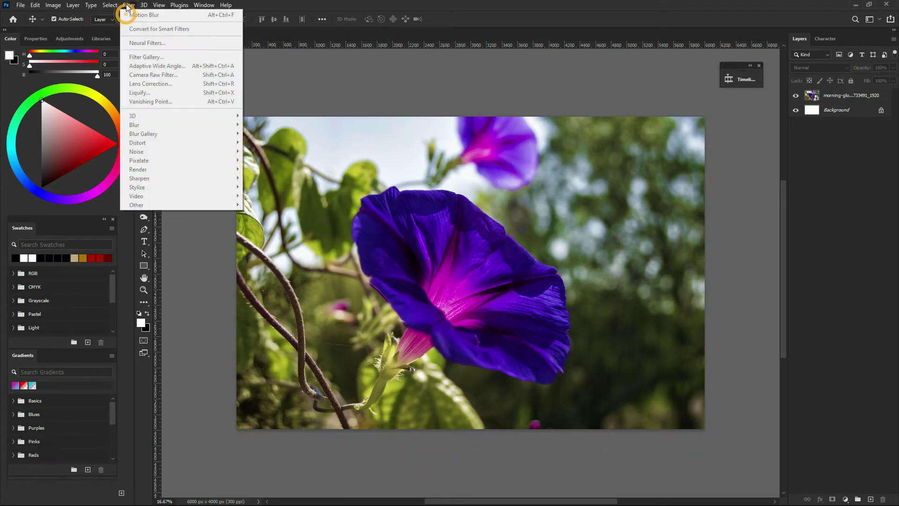
click(479, 206)
click(858, 102)
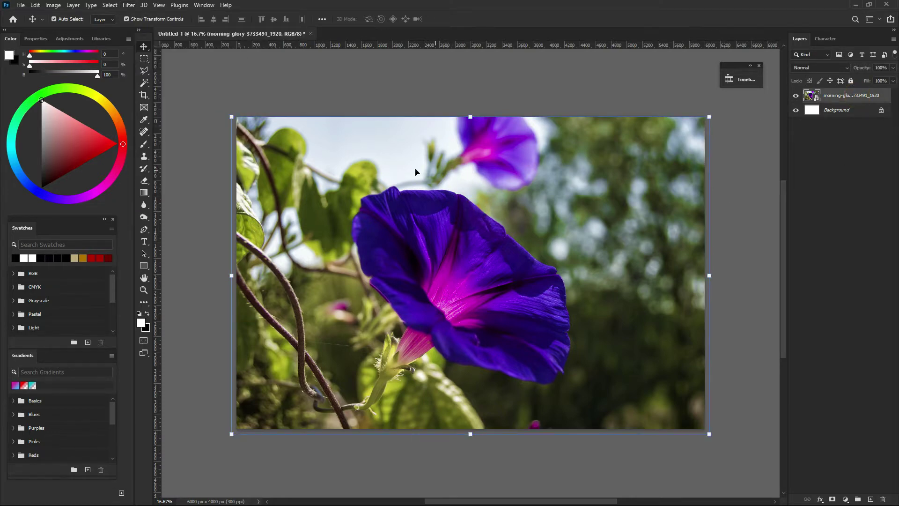
click(126, 5)
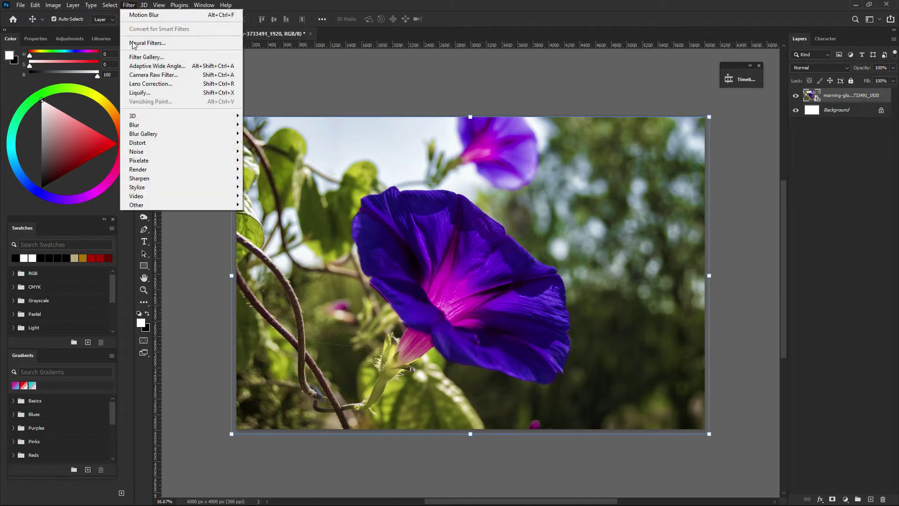
click(141, 75)
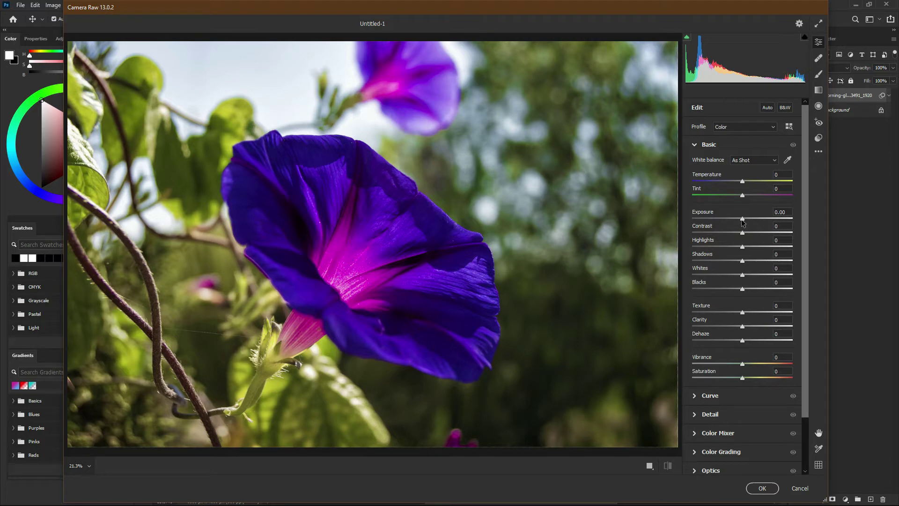
- Lower Camera Raw Exposure to -1.85, raise Texture, and apply the filter
drag(742, 219, 723, 219)
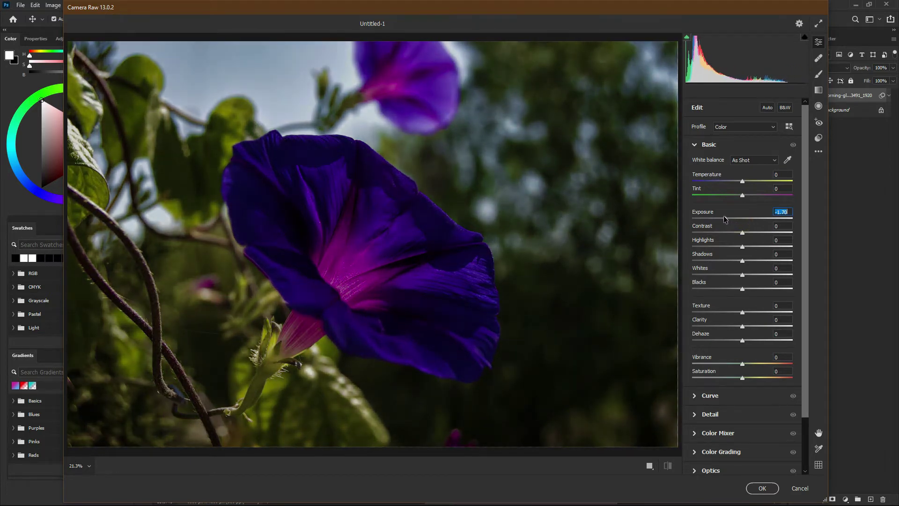
drag(723, 216, 722, 217)
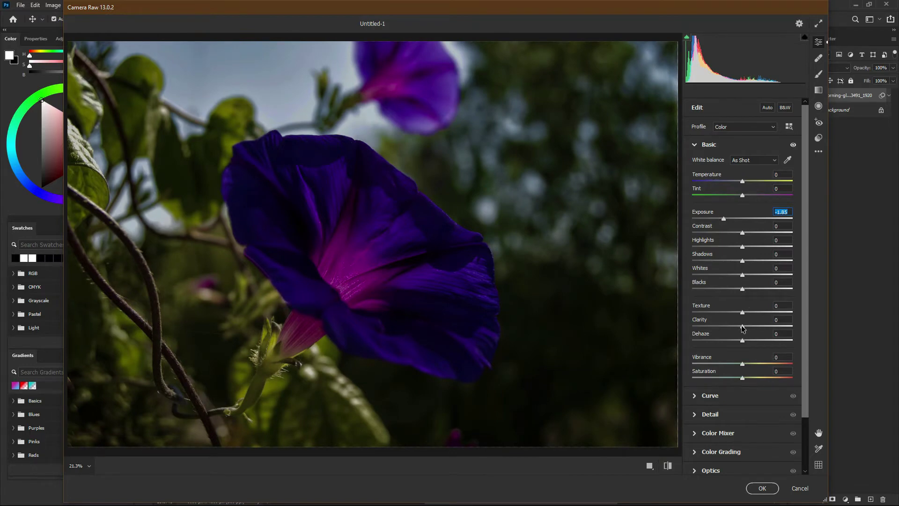
drag(742, 312, 750, 318)
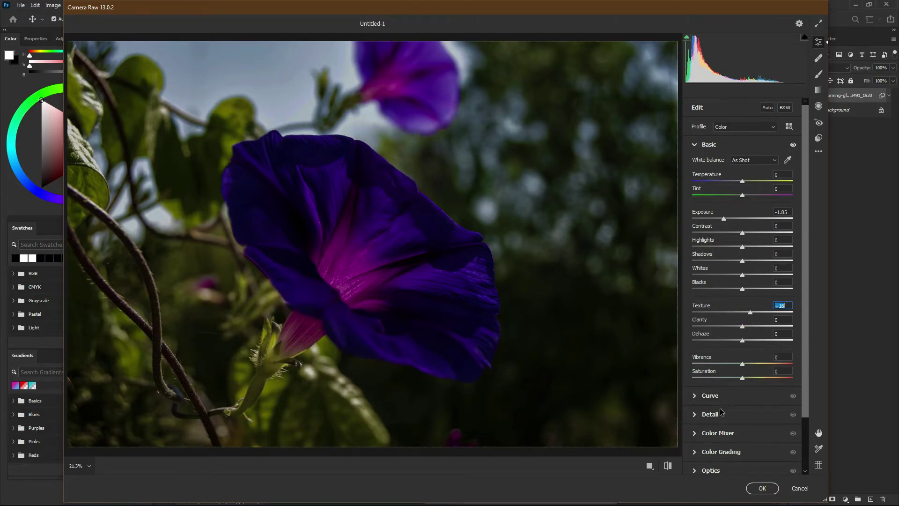
click(771, 490)
click(763, 487)
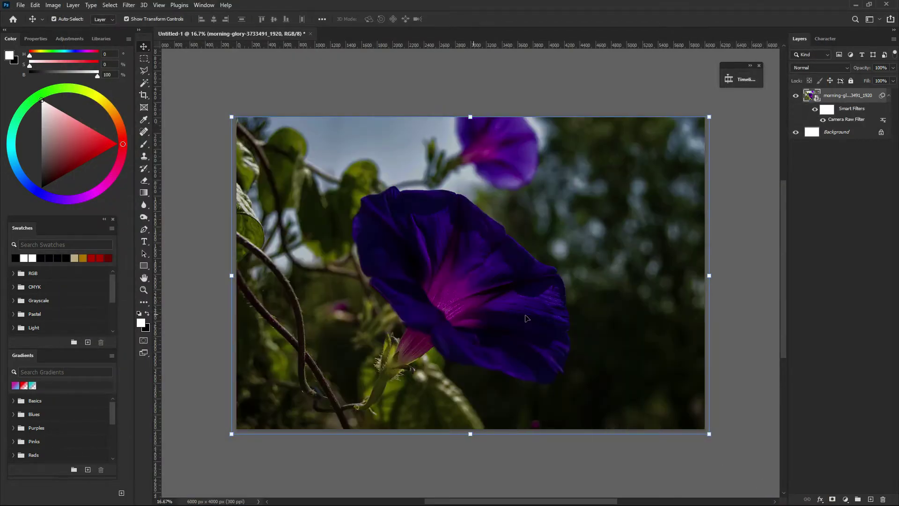
- Reselect the morning-glory layer and bring up Place Embedded browsing the Set 1 folder
click(516, 101)
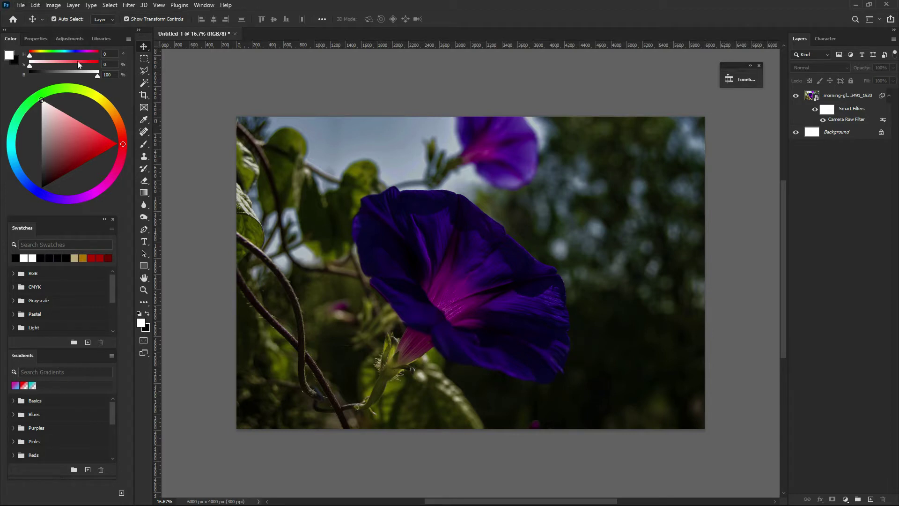
click(478, 277)
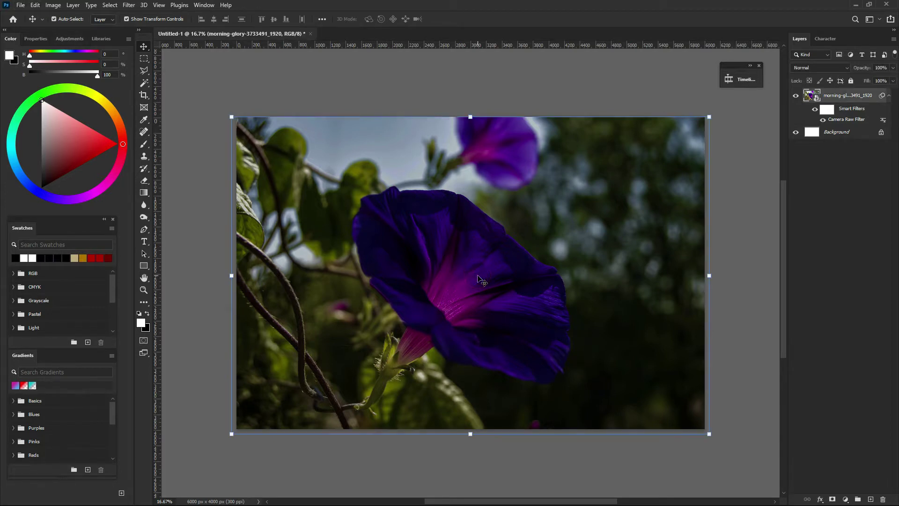
click(21, 5)
click(42, 190)
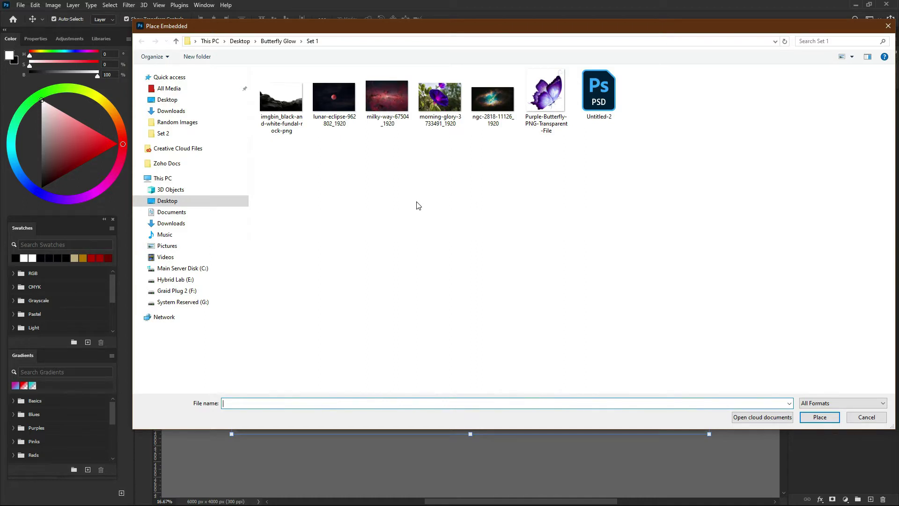
- Place the milky-way-67504_1920 image above the flower and blend it with Color Dodge
double_click(393, 110)
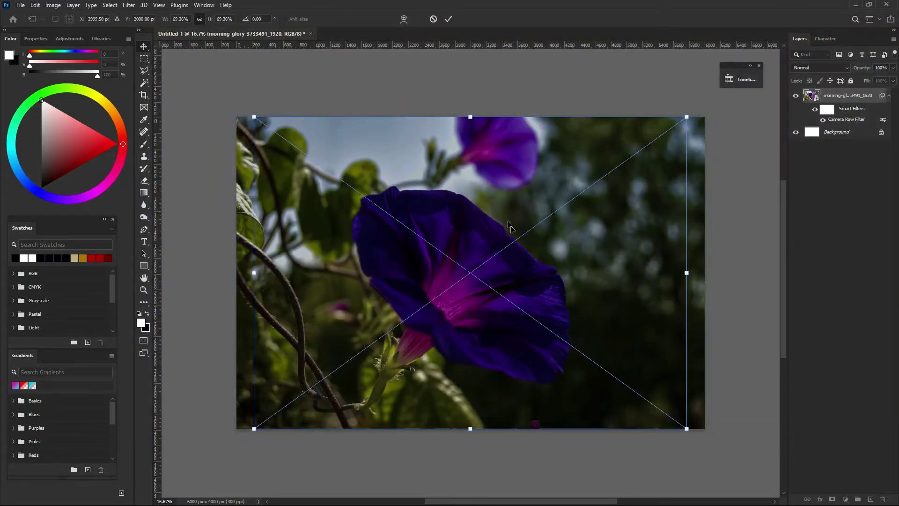
click(449, 20)
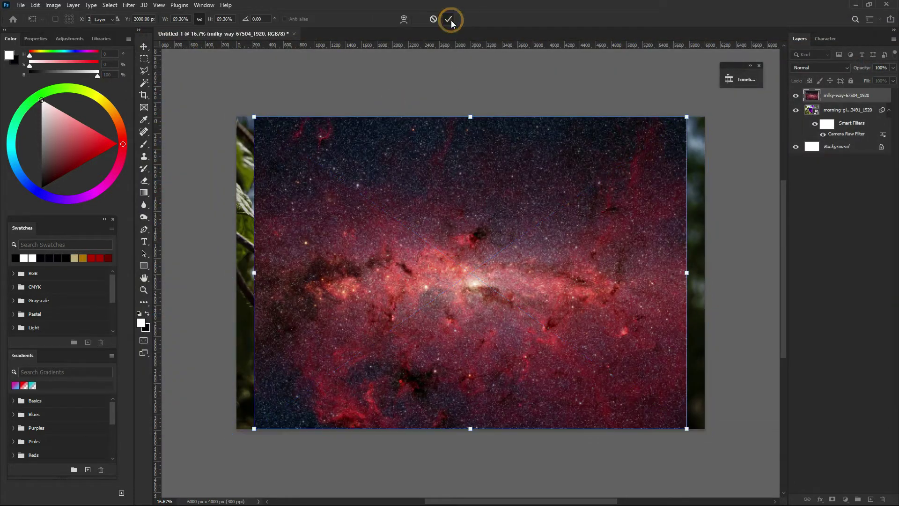
click(817, 69)
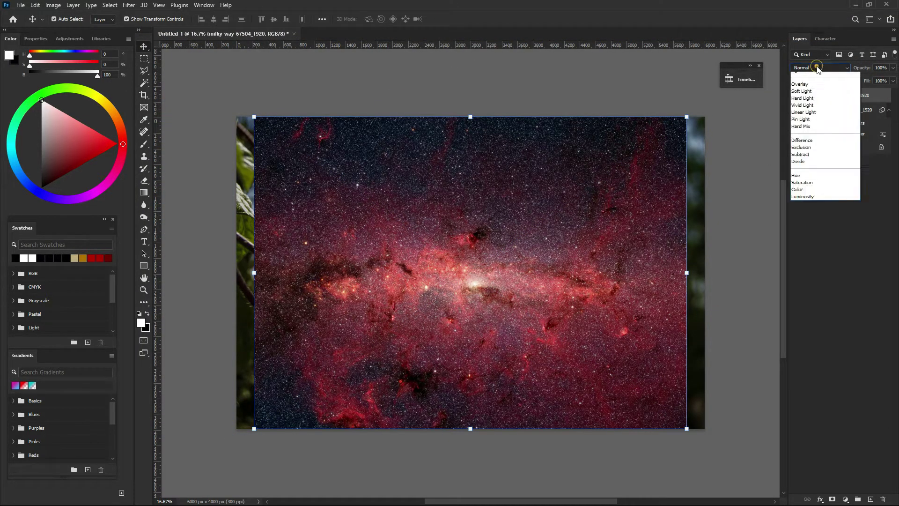
key(Down)
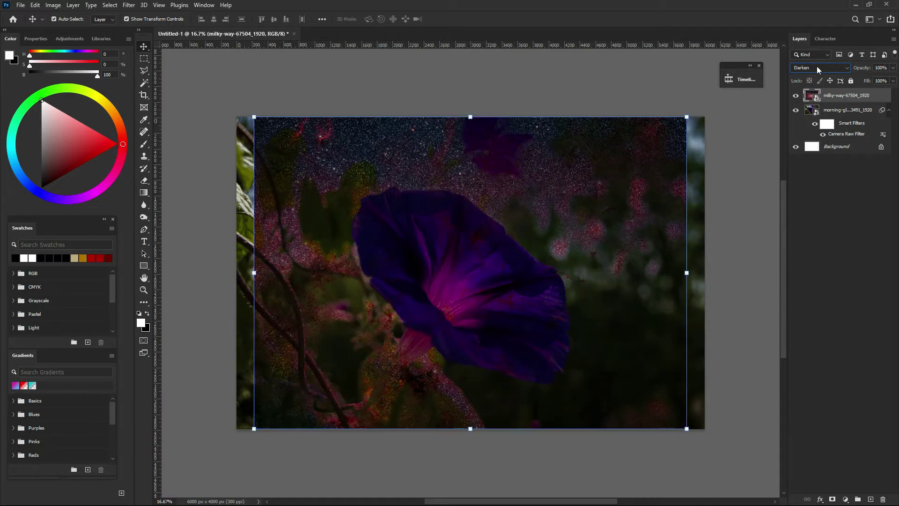
key(Down)
key(Down)
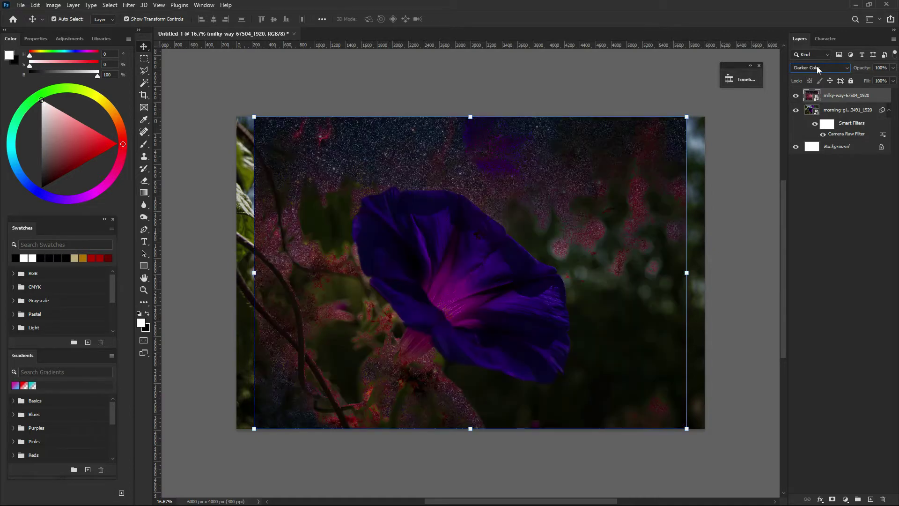
key(Down)
key(Down)
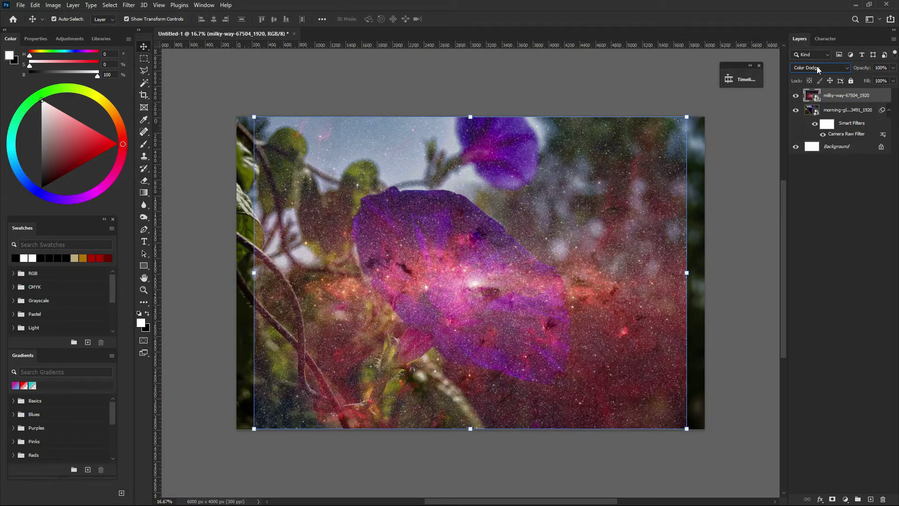
key(Down)
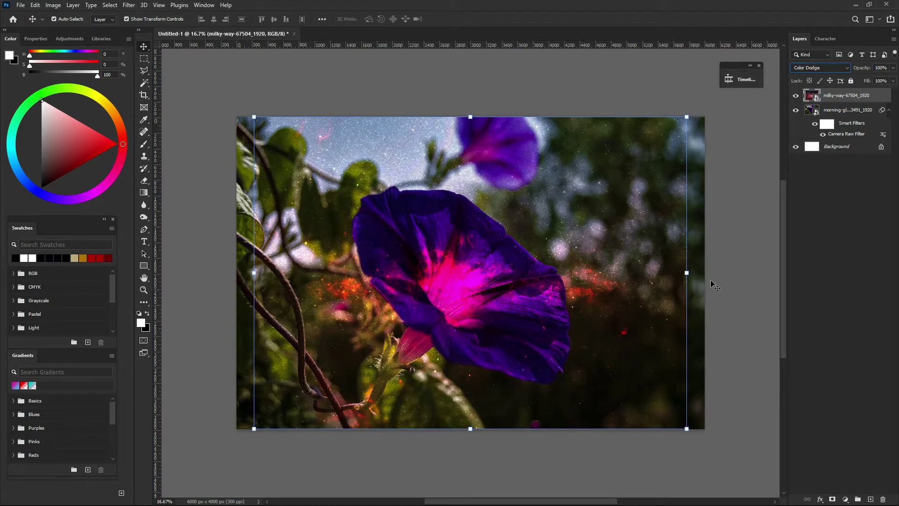
- Stretch the milky-way layer to the canvas's left and right edges and set opacity to 57%
drag(687, 273, 704, 273)
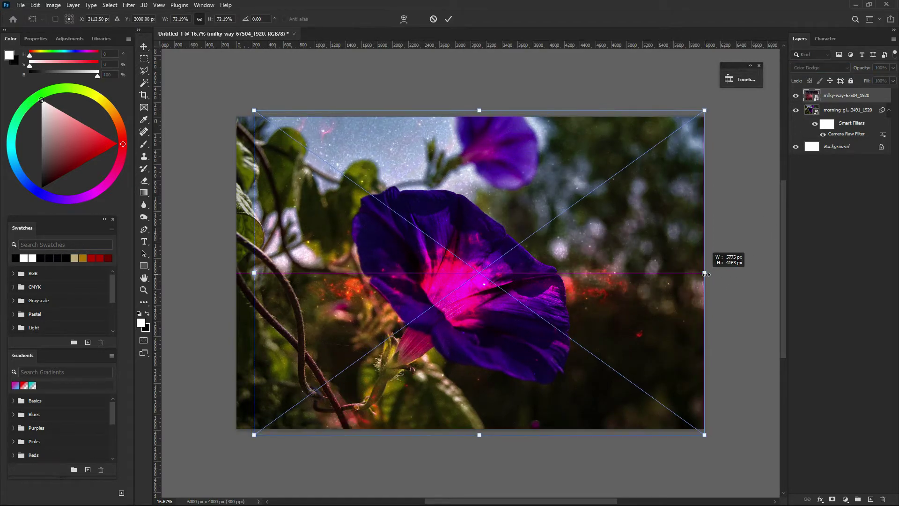
drag(253, 271, 236, 272)
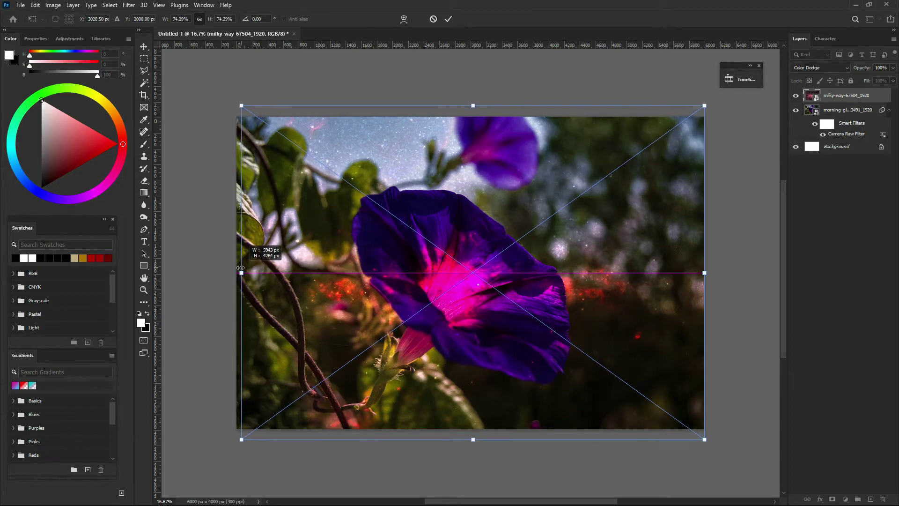
click(450, 22)
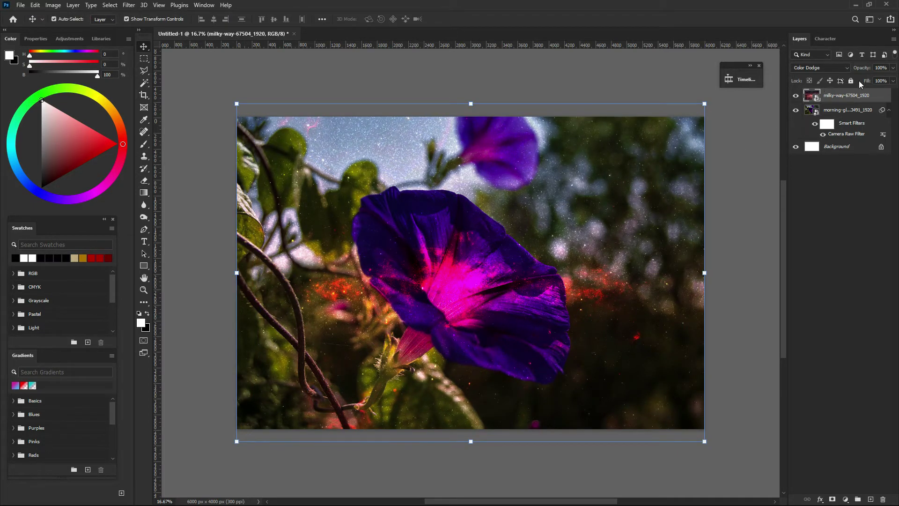
drag(864, 68, 842, 69)
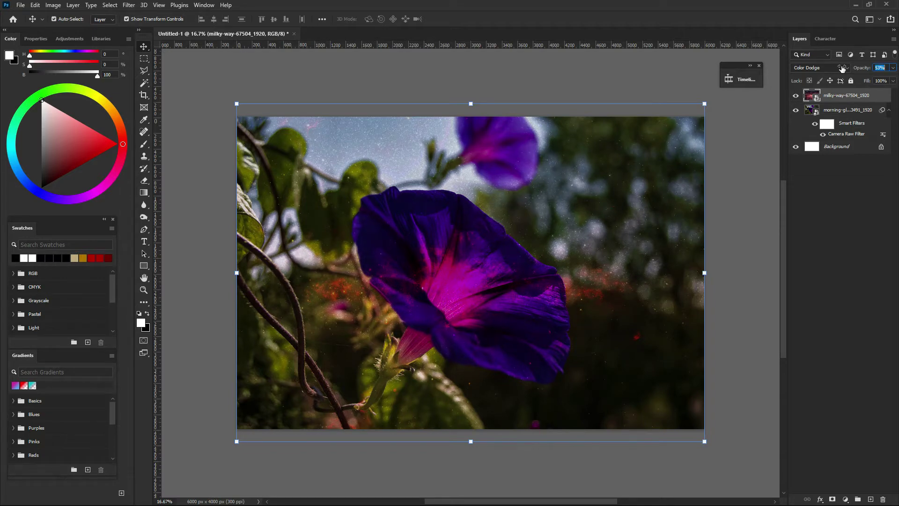
- Switch the milky-way layer to Soft Light blending at 85% opacity
key(Return)
click(833, 70)
click(836, 70)
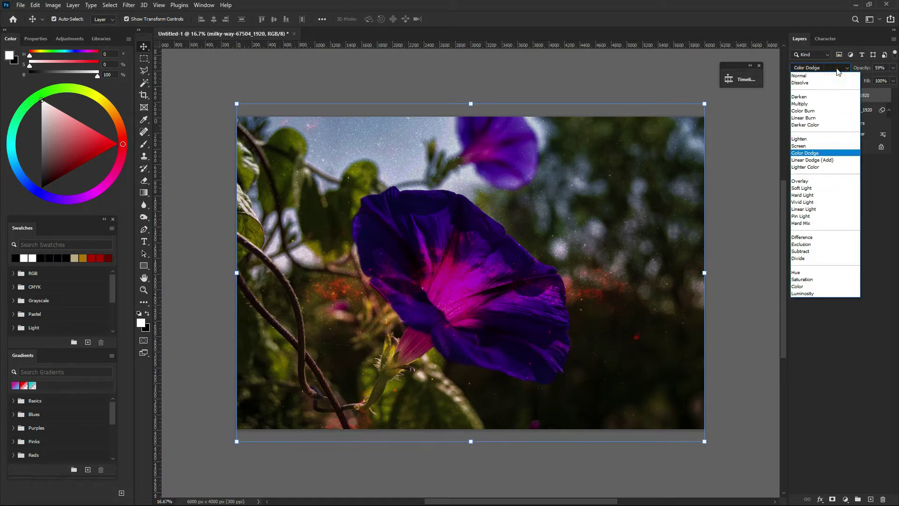
key(Down)
key(Down)
key(Down)
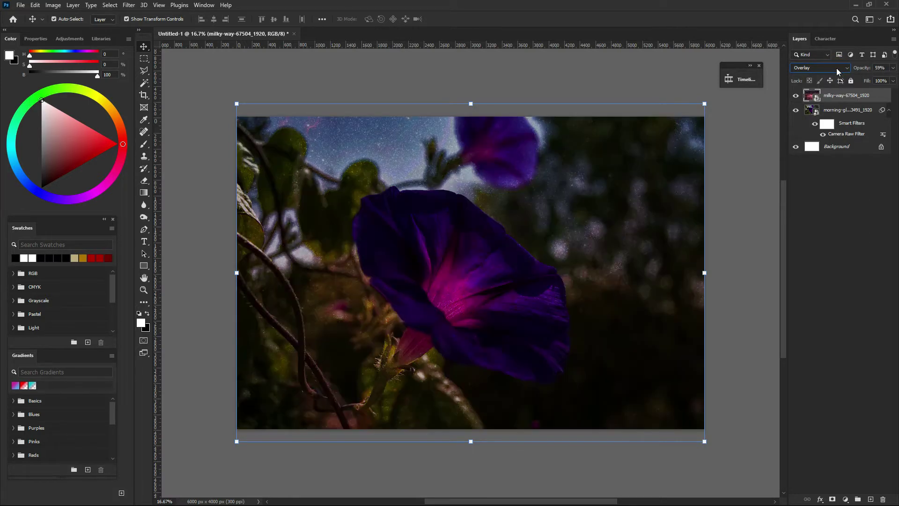
key(Down)
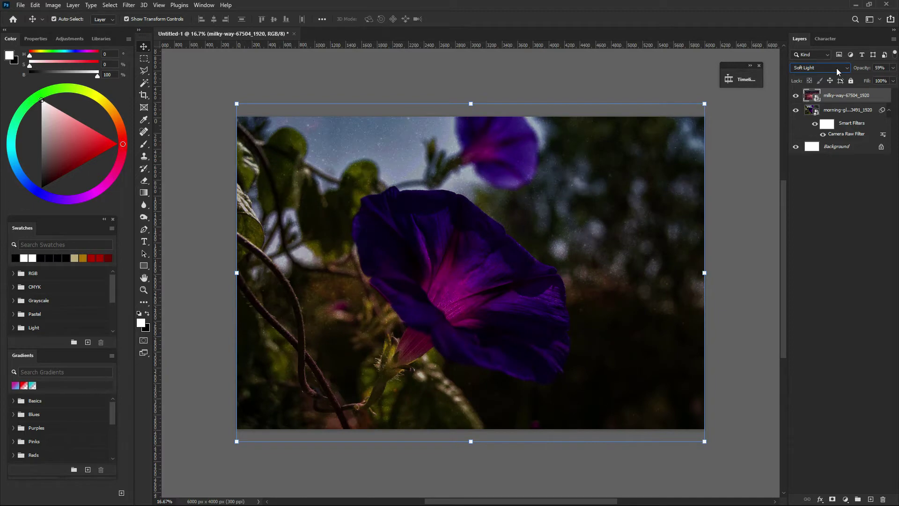
key(Up)
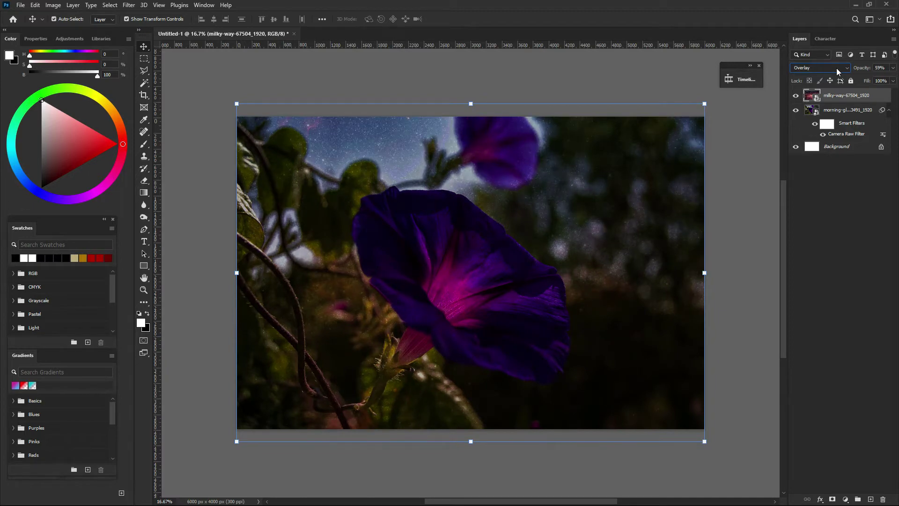
key(Down)
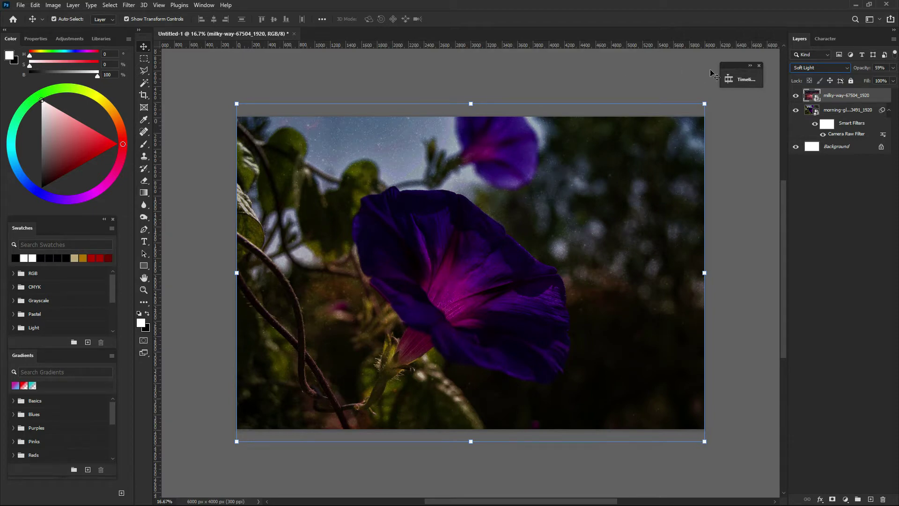
drag(867, 69, 879, 71)
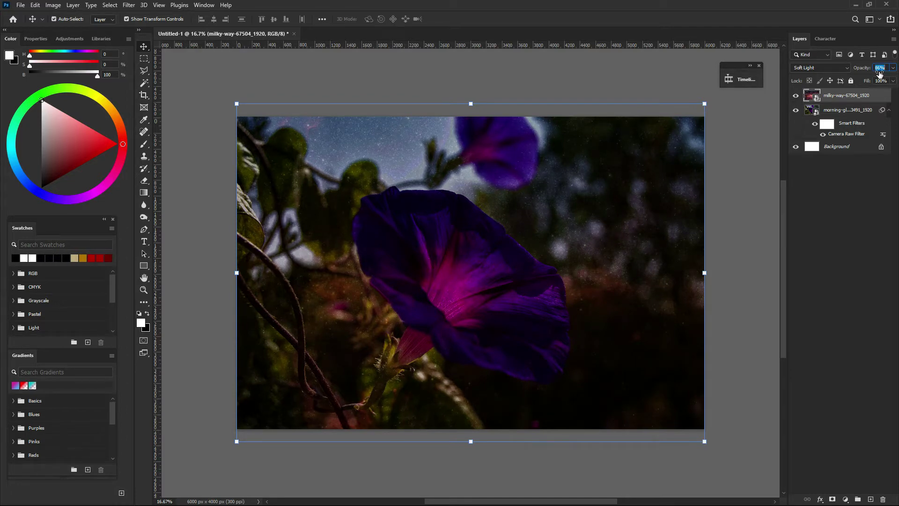
key(Return)
- Add a white layer mask to the milky-way layer
click(523, 75)
click(497, 266)
click(832, 499)
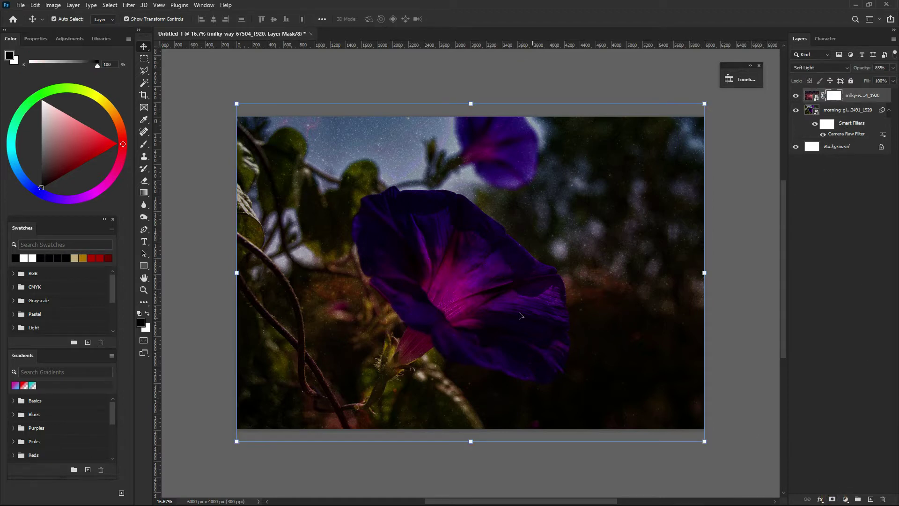
- Paint black with a 58%-flow brush to hide stars over the flower centre and petals
key(b)
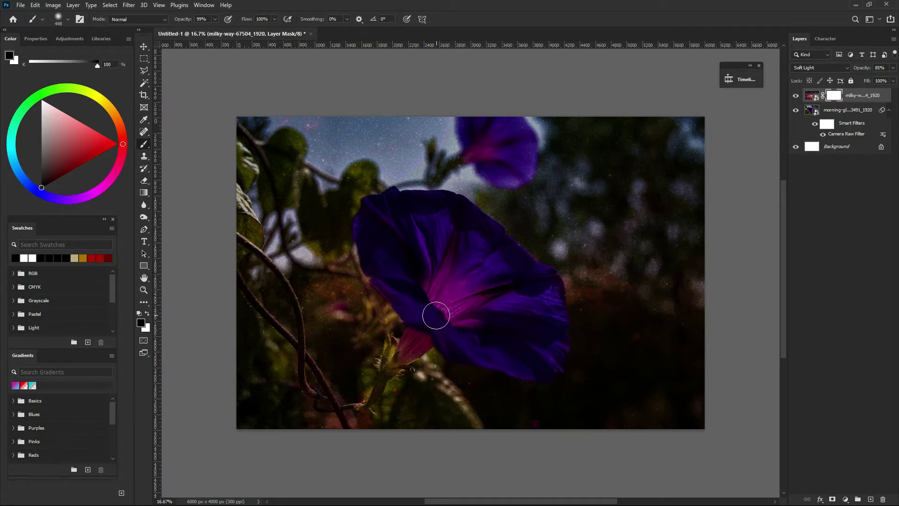
mouse_move(435, 315)
mouse_down()
mouse_move(455, 341)
mouse_move(427, 313)
mouse_up()
click(275, 17)
drag(268, 23, 257, 26)
click(459, 259)
mouse_move(517, 345)
mouse_down()
mouse_move(536, 351)
mouse_move(537, 364)
mouse_up()
mouse_move(528, 312)
mouse_down()
mouse_move(536, 273)
mouse_move(454, 208)
mouse_move(463, 165)
mouse_move(495, 133)
mouse_move(471, 132)
mouse_move(500, 128)
mouse_move(522, 153)
mouse_move(484, 147)
mouse_move(514, 167)
mouse_move(495, 168)
mouse_move(521, 160)
mouse_move(529, 169)
mouse_up()
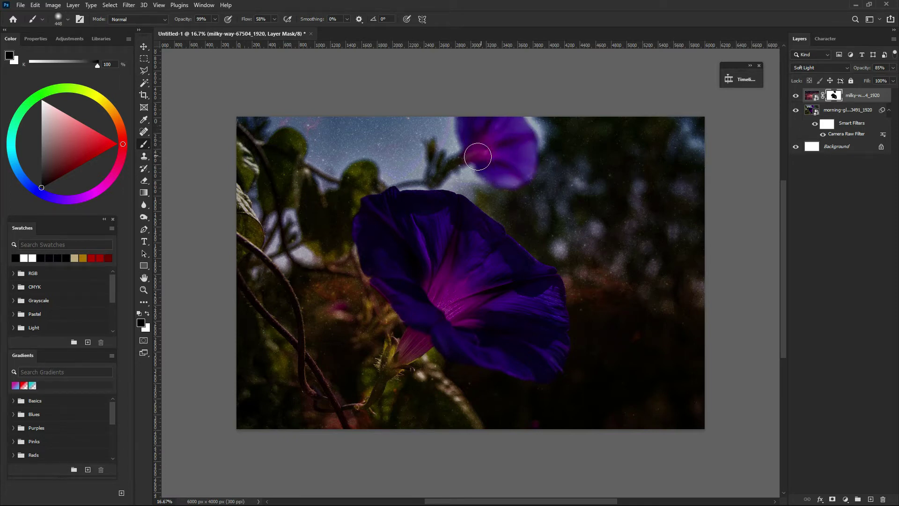
- Mask stars across the large flower's throat, stem, lower petal and the small flower's base
drag(478, 156, 374, 205)
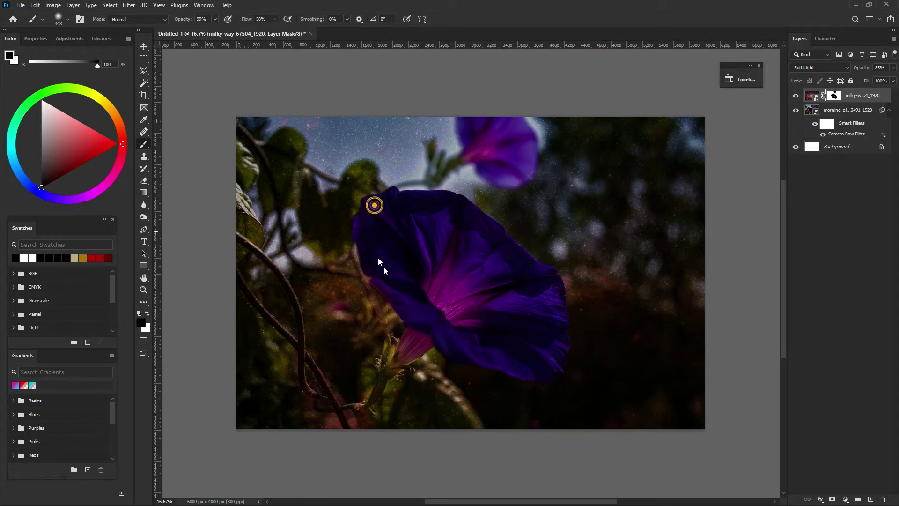
mouse_move(382, 259)
mouse_down()
mouse_move(458, 313)
mouse_move(401, 352)
mouse_move(446, 314)
mouse_up()
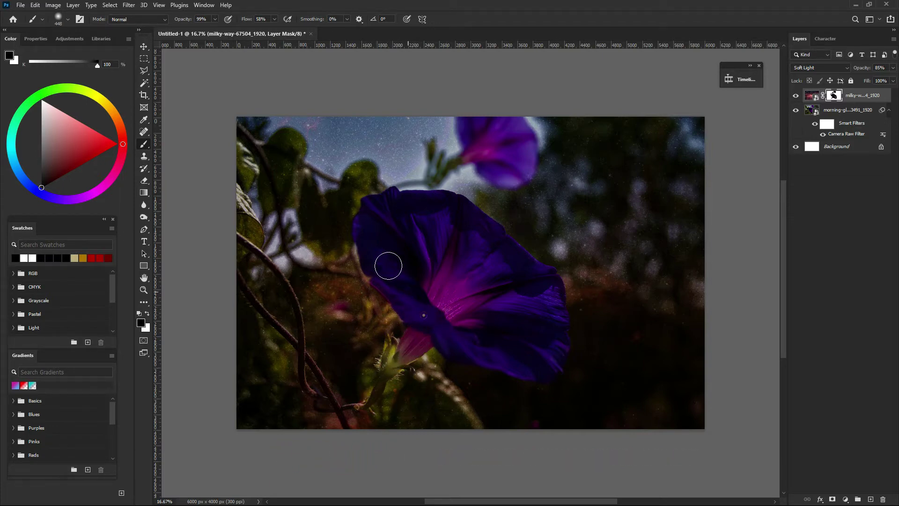
drag(484, 325, 444, 337)
mouse_move(412, 345)
mouse_down()
mouse_move(430, 300)
mouse_move(391, 277)
mouse_up()
mouse_move(529, 279)
mouse_down()
mouse_move(530, 356)
mouse_move(472, 325)
mouse_up()
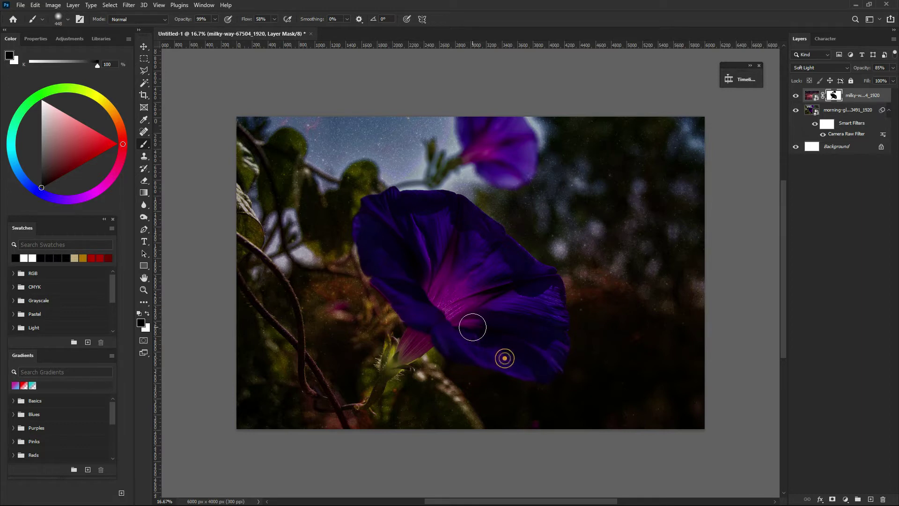
drag(521, 141, 475, 154)
- Soften the sky mask with a Gaussian Blur of radius about 202
click(129, 6)
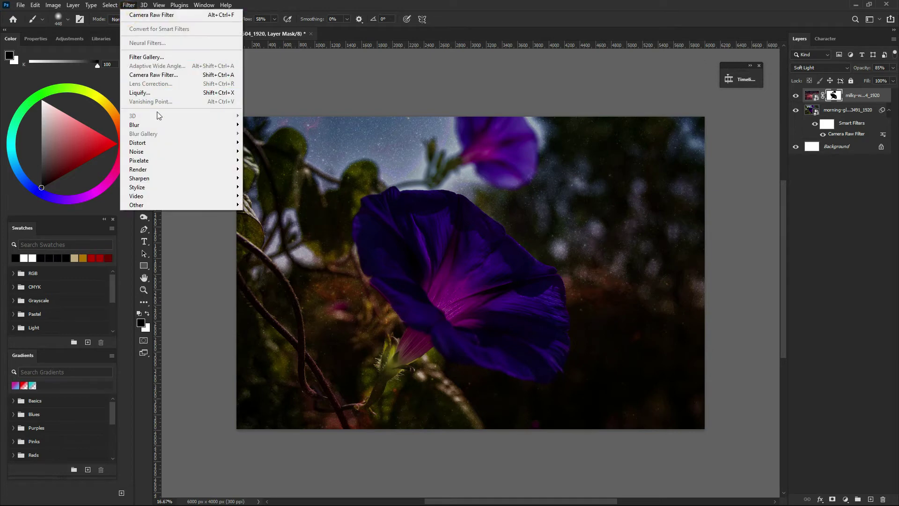
mouse_move(179, 125)
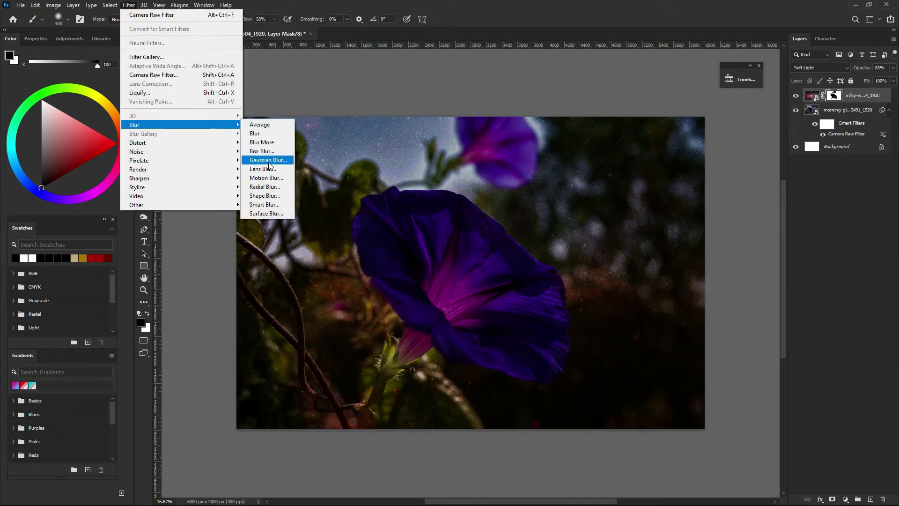
click(271, 168)
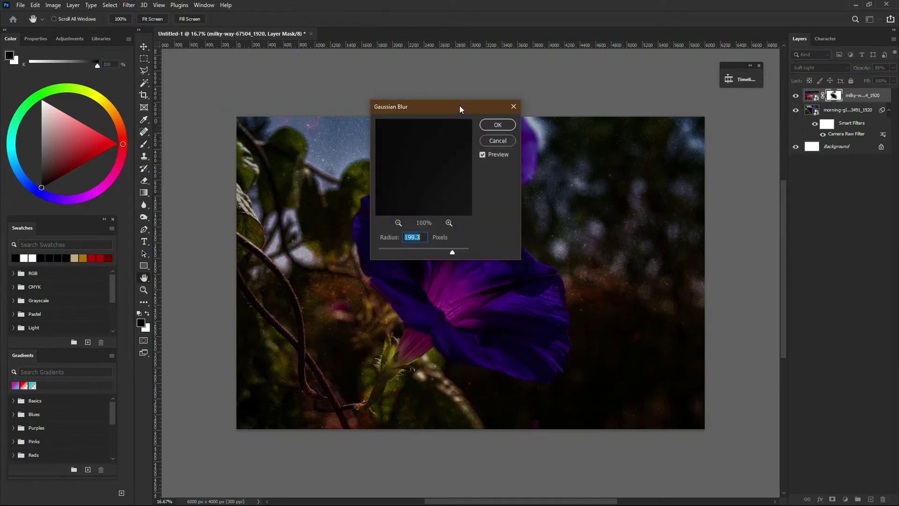
drag(462, 106, 681, 132)
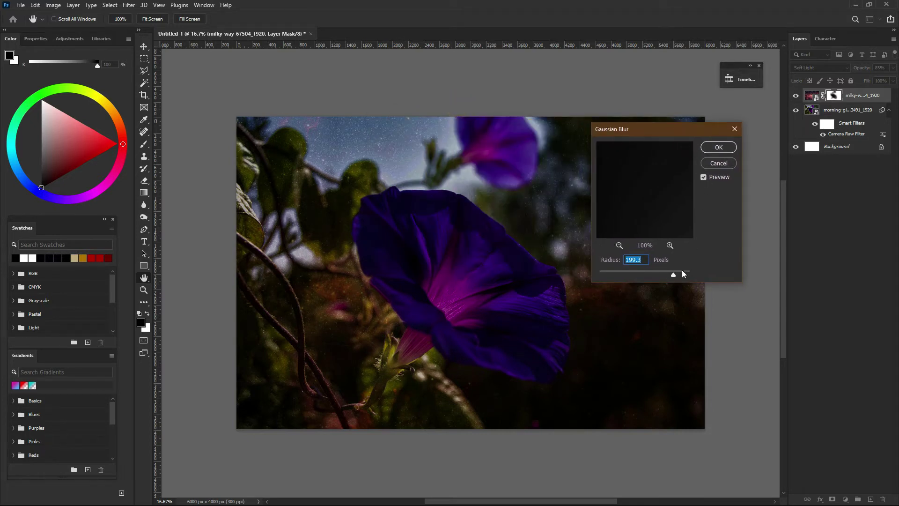
drag(673, 277, 675, 273)
click(717, 148)
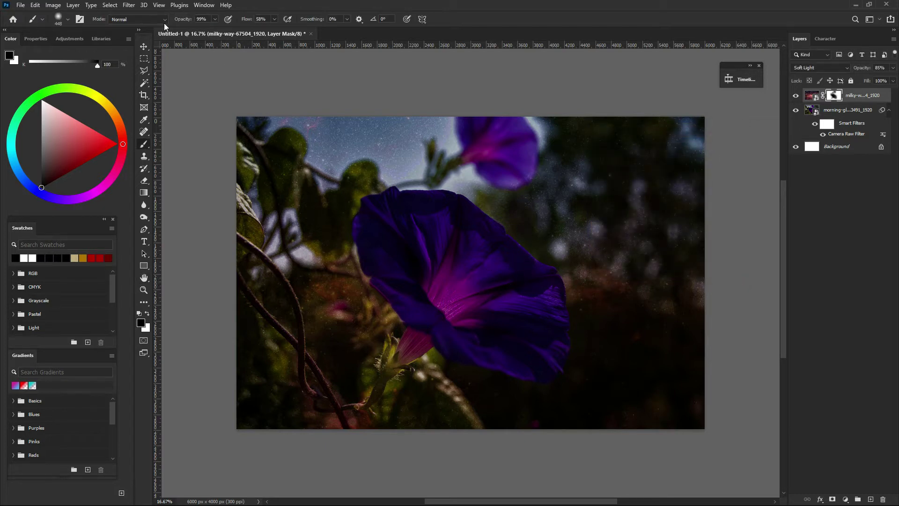
- Set Motion Blur on the mask to angle -38 and distance 350
click(128, 6)
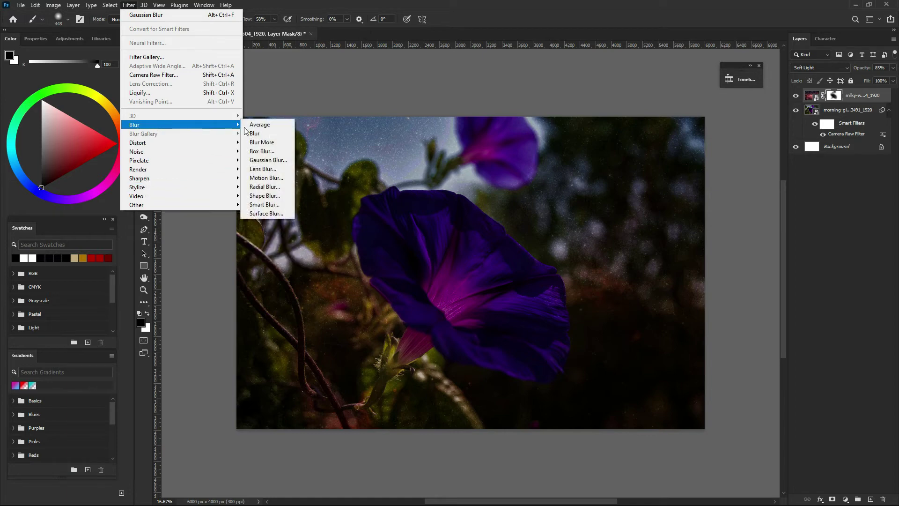
mouse_move(134, 124)
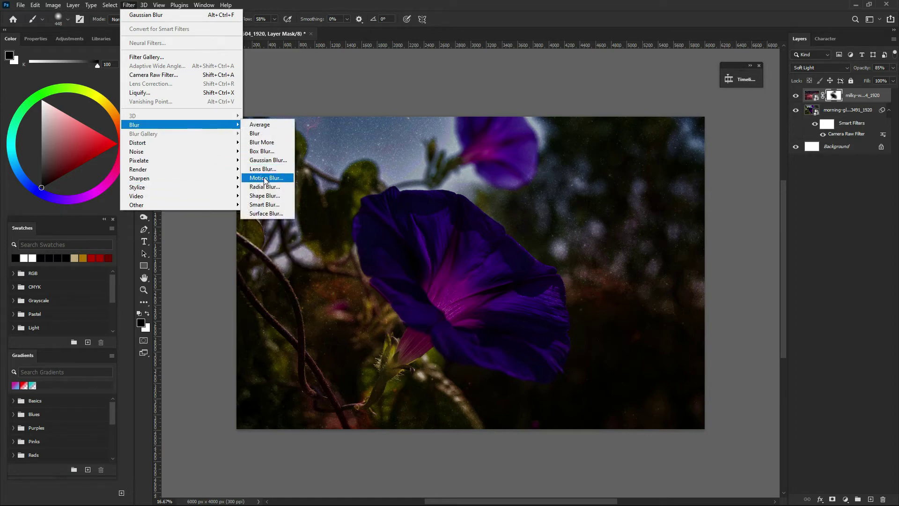
click(265, 178)
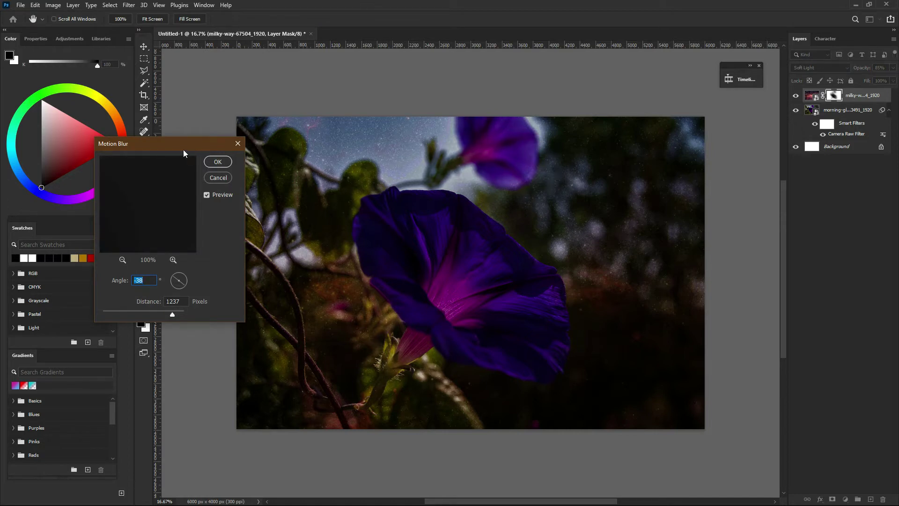
drag(173, 314, 160, 311)
click(178, 301)
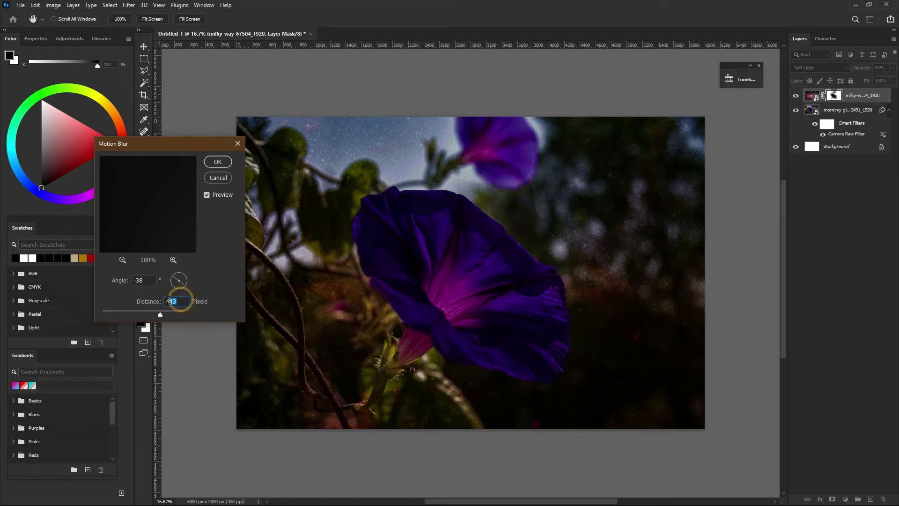
text(3)
text(50)
- Apply the motion blur to the sky mask and touch up the mask over the flower
click(219, 163)
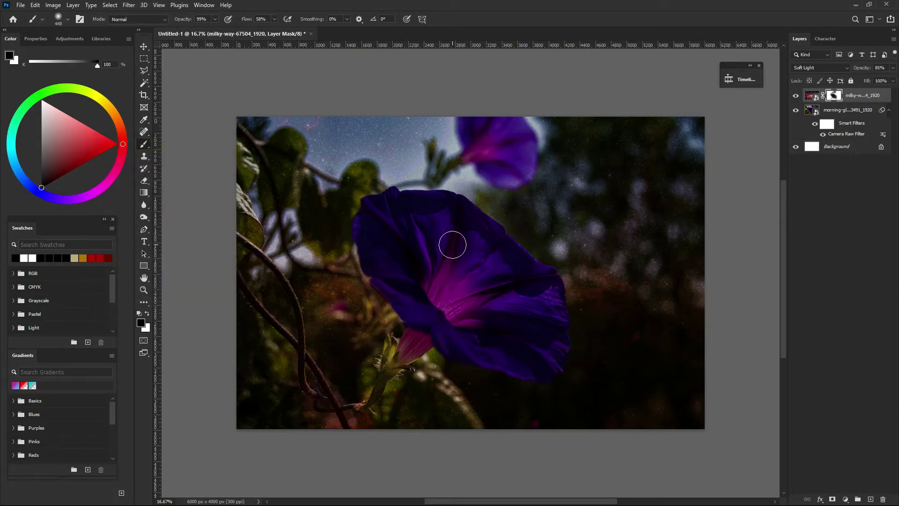
click(516, 311)
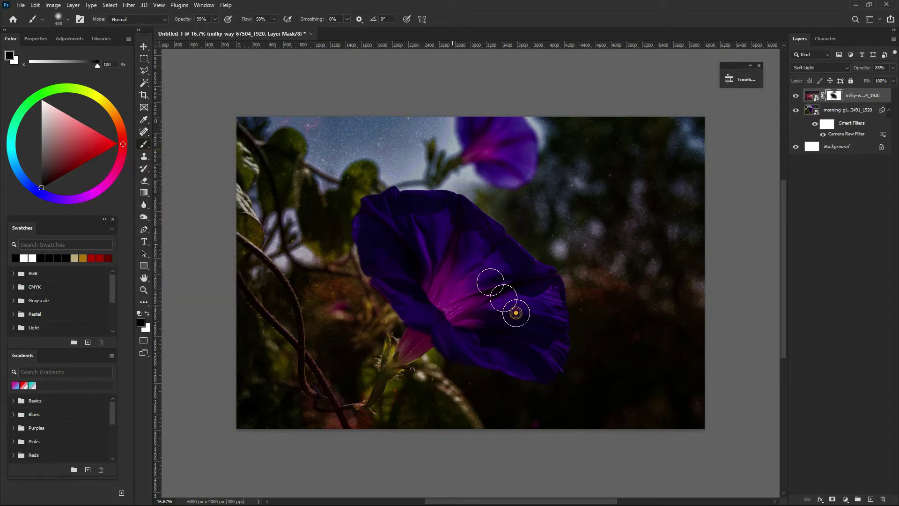
click(487, 282)
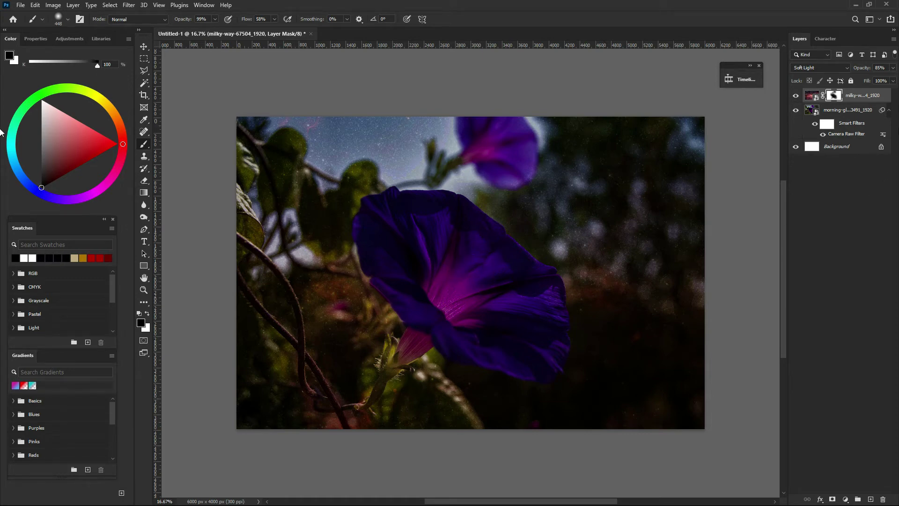
- Rasterize the morning-glory layer, baking its Camera Raw smart filter into the pixels
click(849, 111)
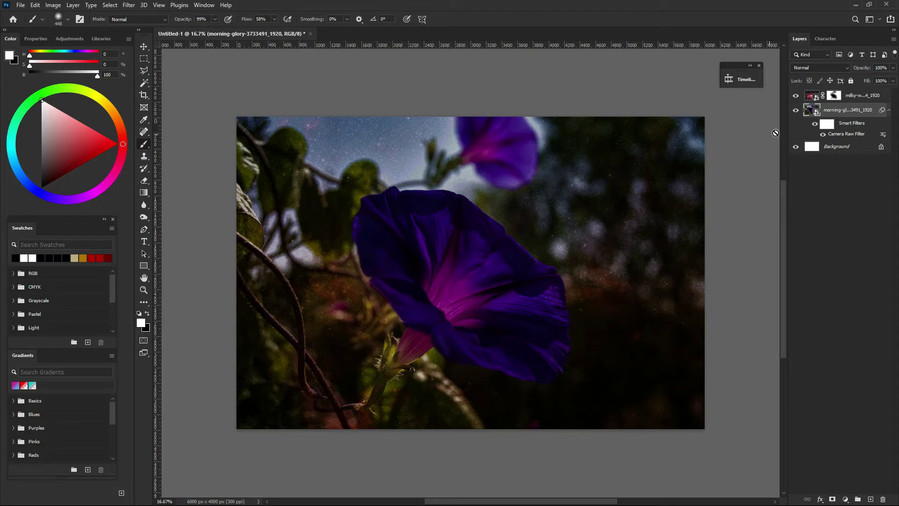
right_click(838, 111)
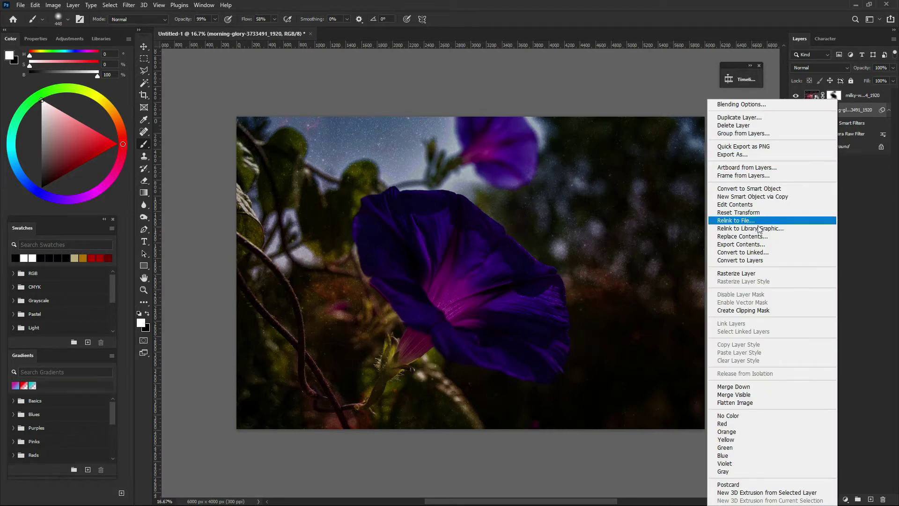
click(754, 273)
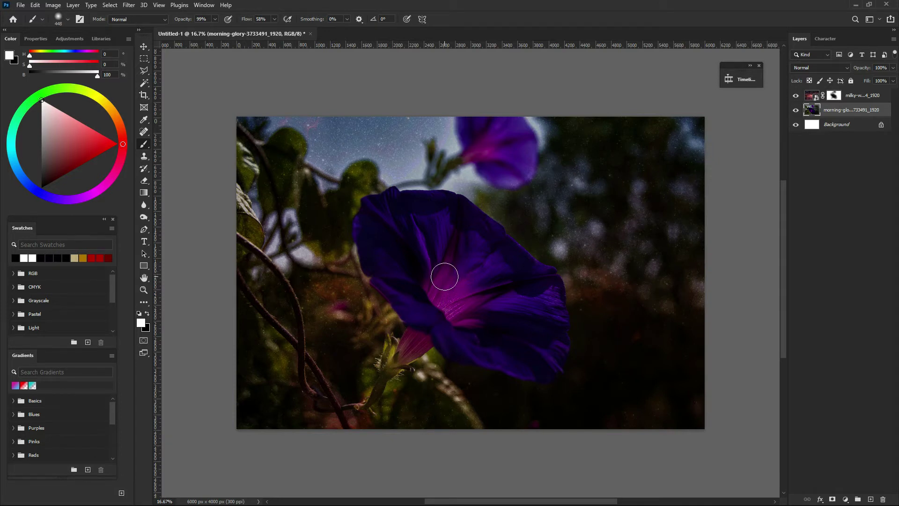
- Set up the Burn tool at 30% exposure, limited to the Shadows range
right_click(145, 146)
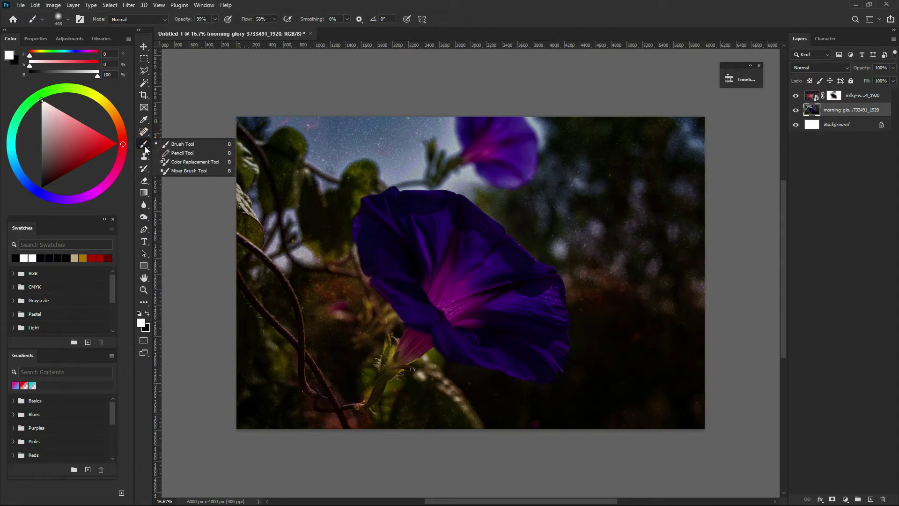
click(146, 206)
right_click(146, 206)
click(147, 217)
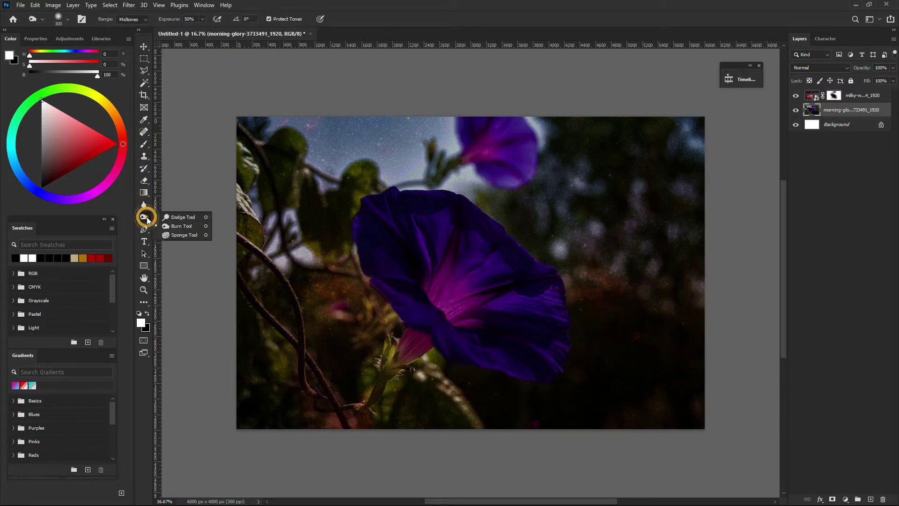
click(175, 217)
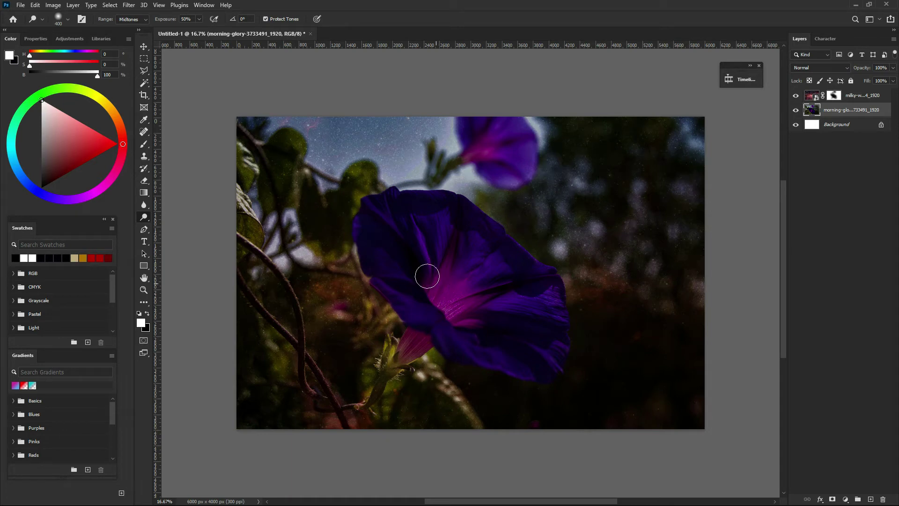
click(197, 18)
click(143, 19)
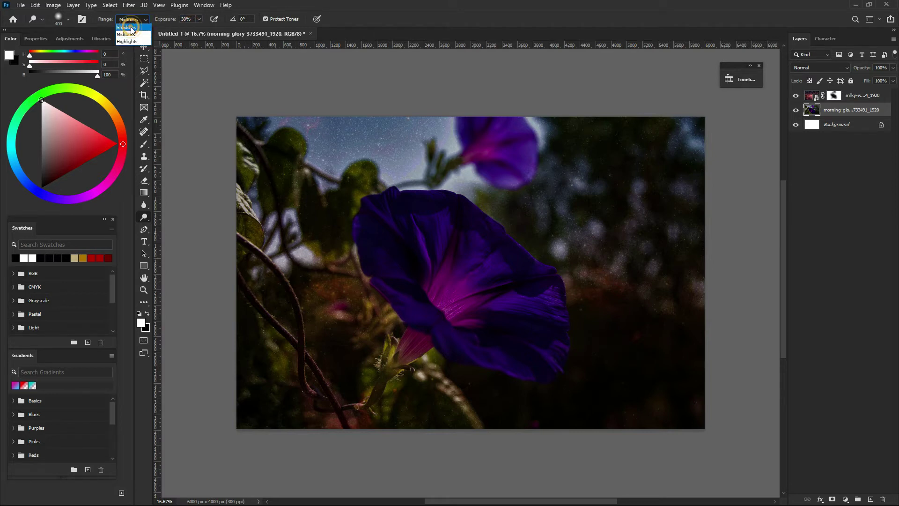
click(132, 28)
- Burn the left, right and upper-left petals and the flower's upper edge in Shadows
mouse_move(375, 224)
mouse_down()
mouse_move(402, 245)
mouse_move(381, 261)
mouse_move(387, 217)
mouse_move(373, 244)
mouse_move(438, 203)
mouse_move(518, 257)
mouse_move(535, 275)
mouse_move(527, 283)
mouse_move(548, 275)
mouse_up()
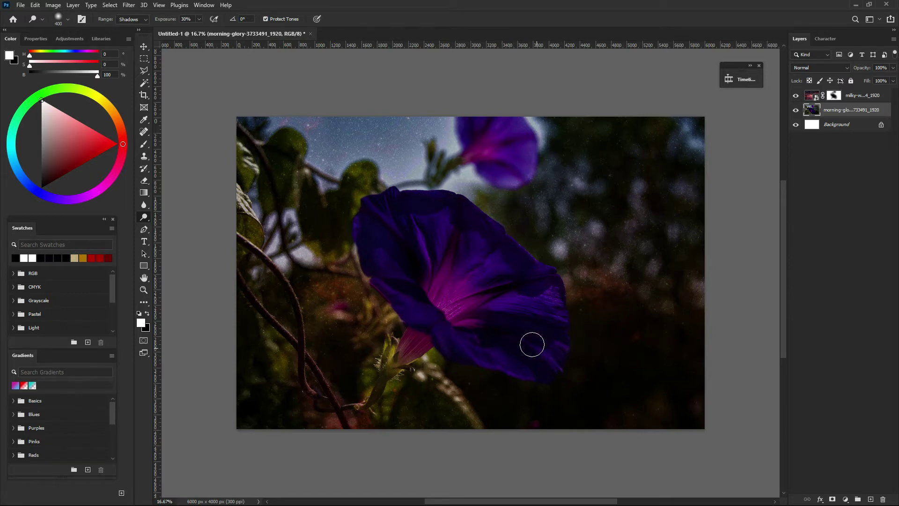
mouse_move(531, 343)
mouse_down()
mouse_move(527, 365)
mouse_move(494, 323)
mouse_move(457, 341)
mouse_up()
drag(417, 290, 405, 216)
drag(471, 127, 482, 129)
click(410, 265)
- Switch burning to Midtones and darken the upper-left, lower and right petals
click(145, 19)
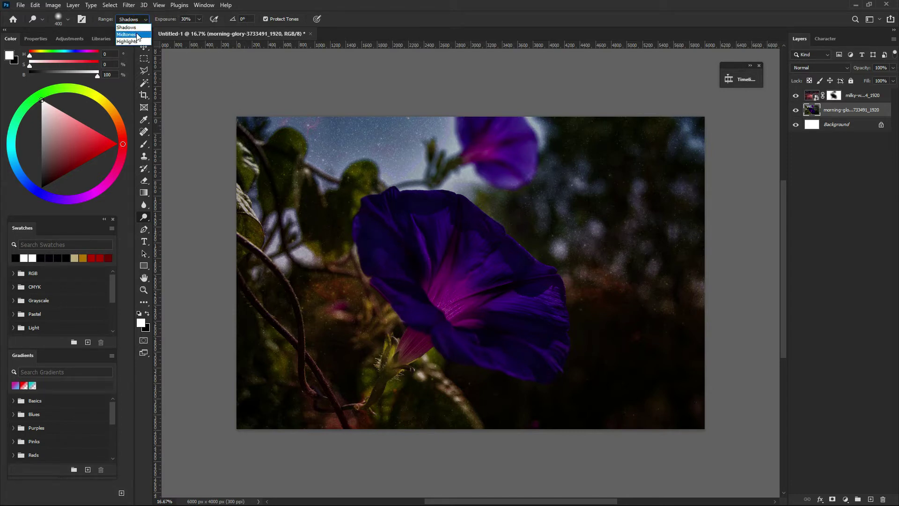
click(133, 35)
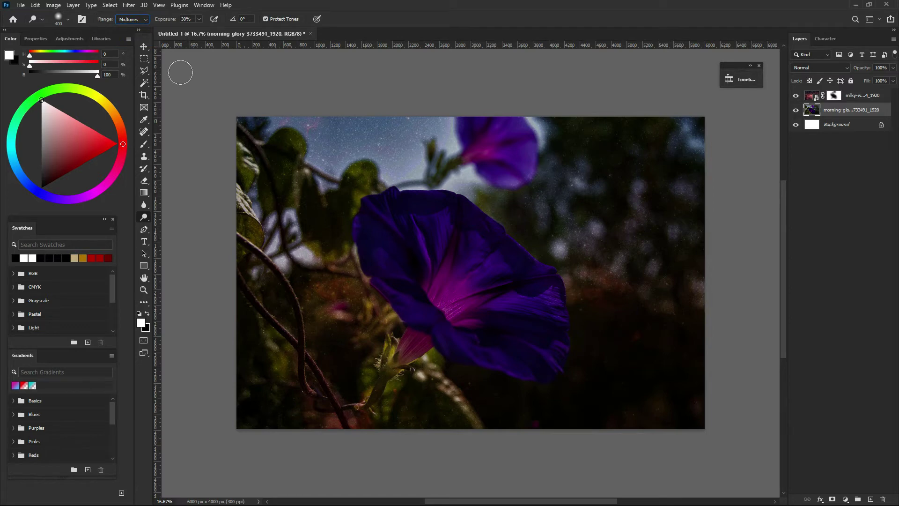
mouse_move(419, 257)
mouse_down()
mouse_move(373, 231)
mouse_move(377, 225)
mouse_up()
click(375, 213)
click(417, 261)
click(422, 301)
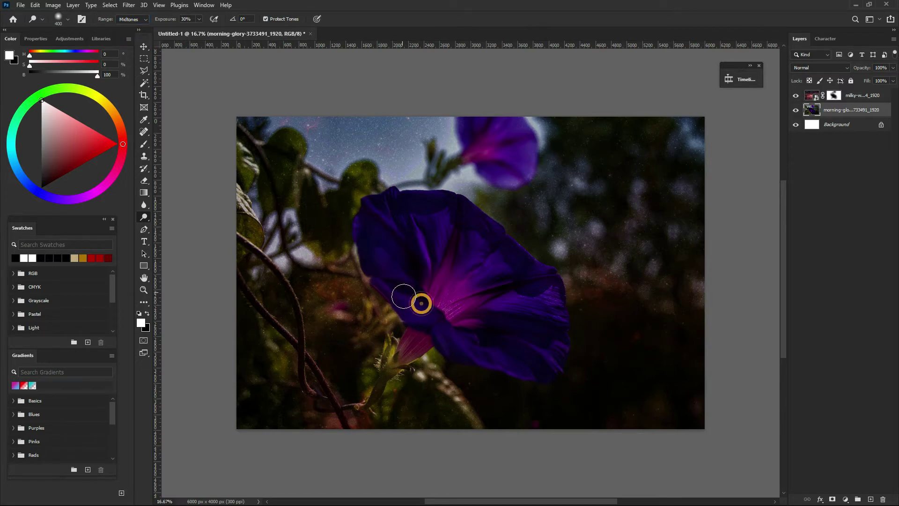
click(504, 339)
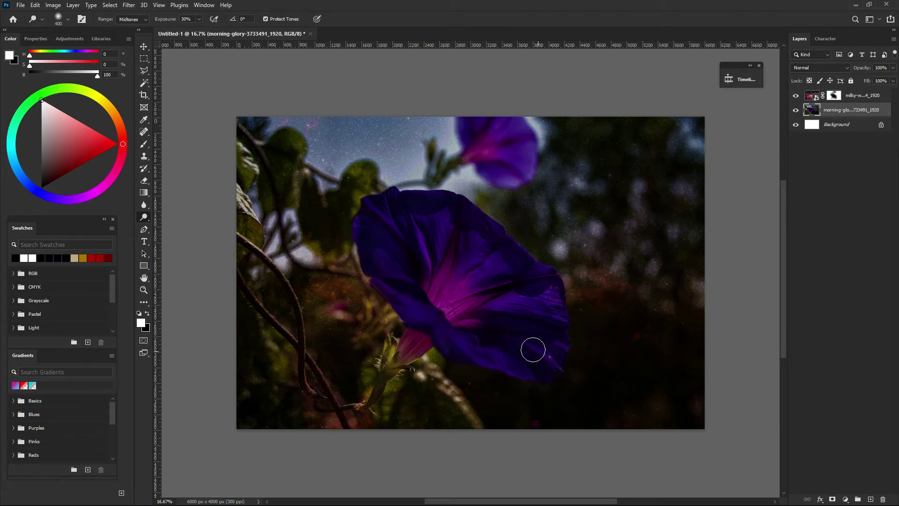
click(543, 308)
click(534, 277)
click(519, 277)
click(495, 265)
- Darken the upper petal, centre, base and sepal, then begin highlight-dodging the magenta centre
click(491, 242)
click(482, 226)
click(431, 202)
click(445, 245)
click(439, 269)
click(487, 299)
click(477, 331)
click(428, 331)
click(391, 367)
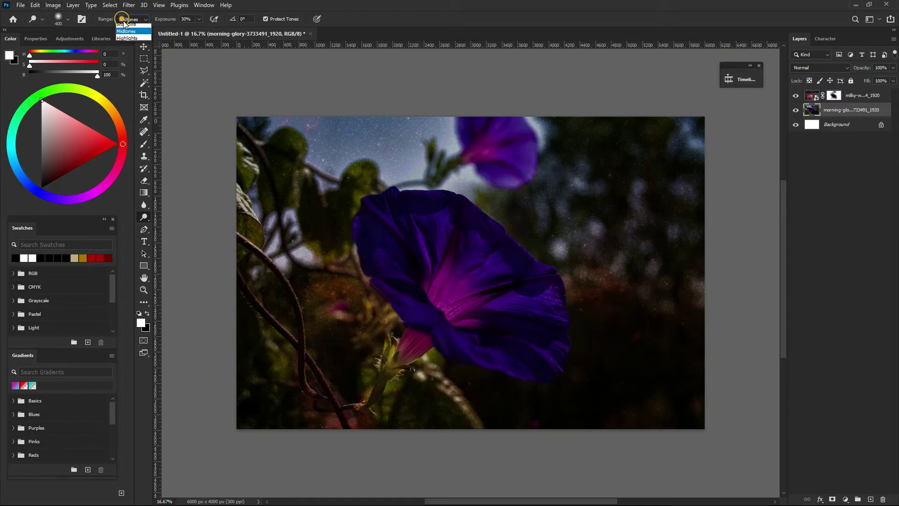
click(126, 42)
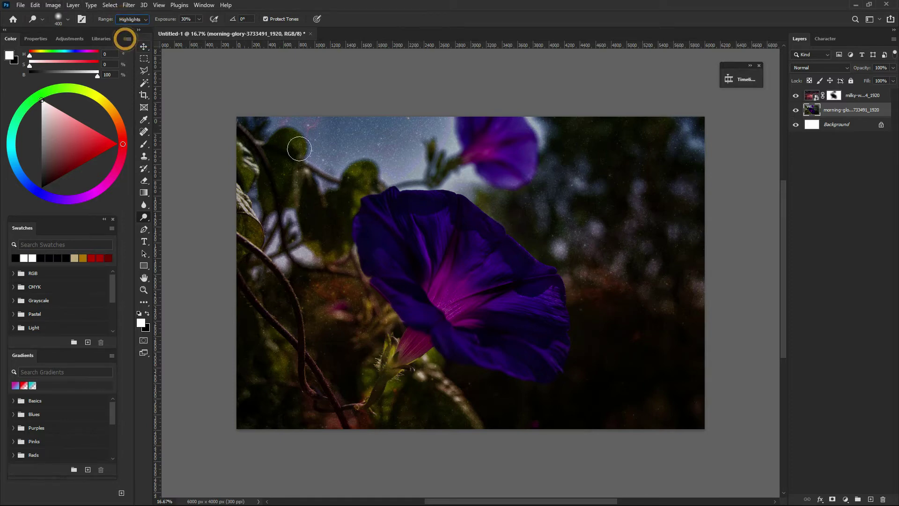
click(441, 289)
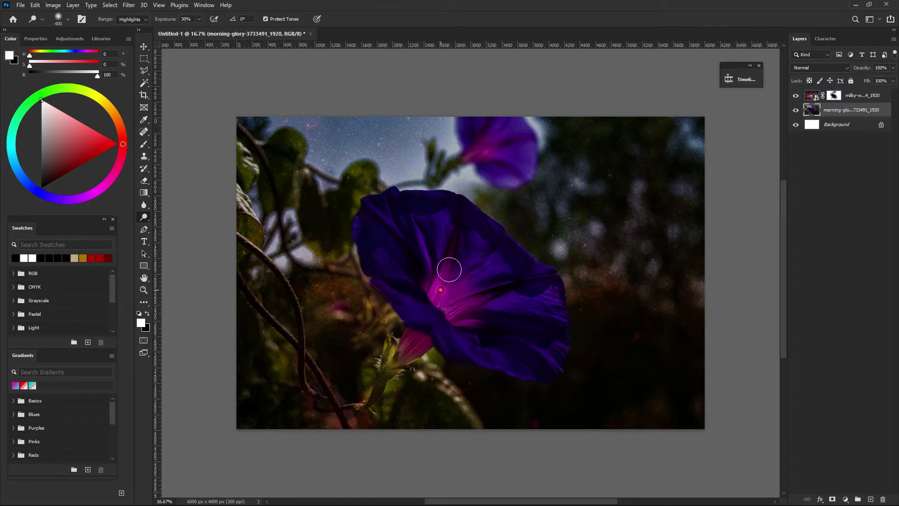
- Dodge the magenta centre, throat, pink bud and right petal edge in Highlights
mouse_move(449, 269)
mouse_down()
mouse_move(437, 299)
mouse_move(465, 307)
mouse_move(496, 291)
mouse_move(484, 316)
mouse_move(460, 326)
mouse_move(504, 329)
mouse_up()
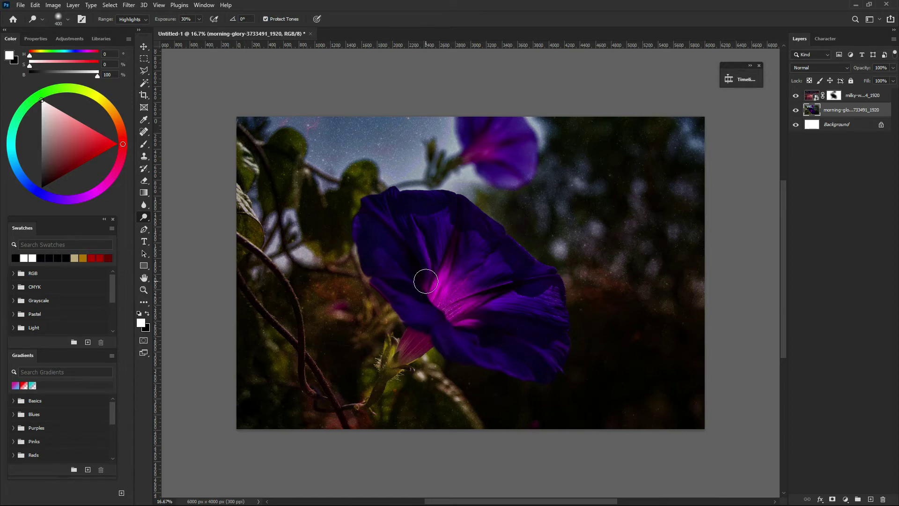
mouse_move(421, 273)
mouse_down()
mouse_move(457, 221)
mouse_move(485, 145)
mouse_move(478, 196)
mouse_up()
mouse_move(425, 341)
mouse_down()
mouse_move(399, 364)
mouse_move(394, 352)
mouse_move(403, 366)
mouse_move(374, 383)
mouse_move(365, 412)
mouse_up()
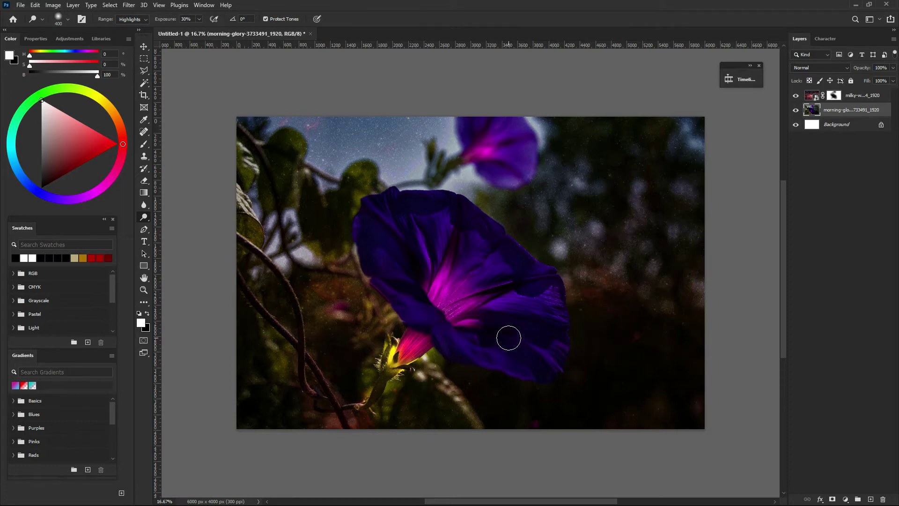
mouse_move(556, 317)
mouse_down()
mouse_move(572, 289)
mouse_move(494, 286)
mouse_up()
mouse_move(494, 286)
mouse_down()
mouse_move(433, 277)
mouse_move(426, 236)
mouse_move(445, 255)
mouse_move(437, 213)
mouse_move(437, 307)
mouse_move(471, 296)
mouse_move(451, 310)
mouse_move(478, 323)
mouse_up()
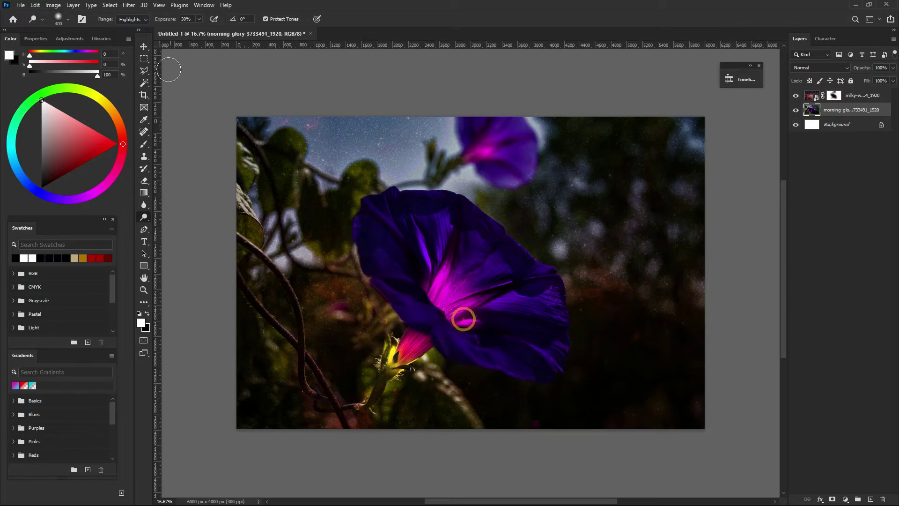
- Switch dodging to Midtones and spread the throat's glow upward and over the bud
click(134, 19)
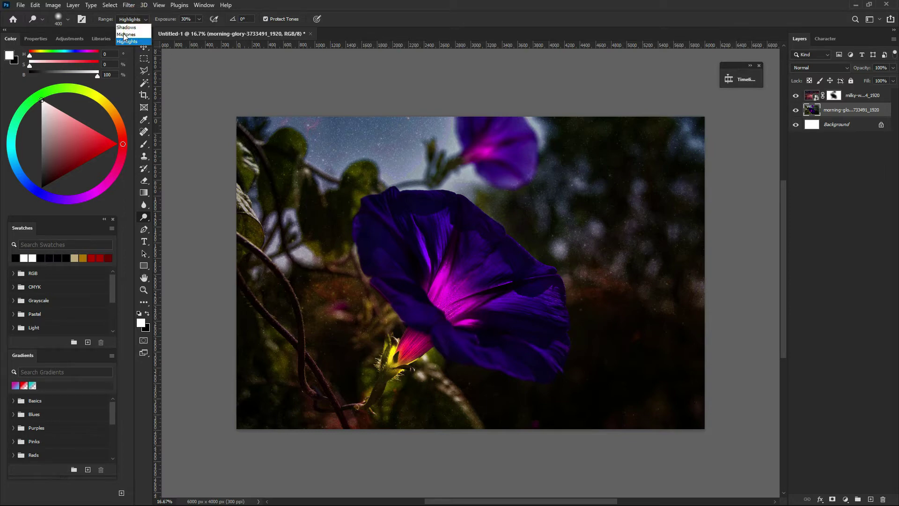
click(125, 34)
mouse_move(480, 321)
mouse_down()
mouse_move(472, 309)
mouse_move(482, 260)
mouse_move(454, 233)
mouse_up()
drag(419, 344, 411, 345)
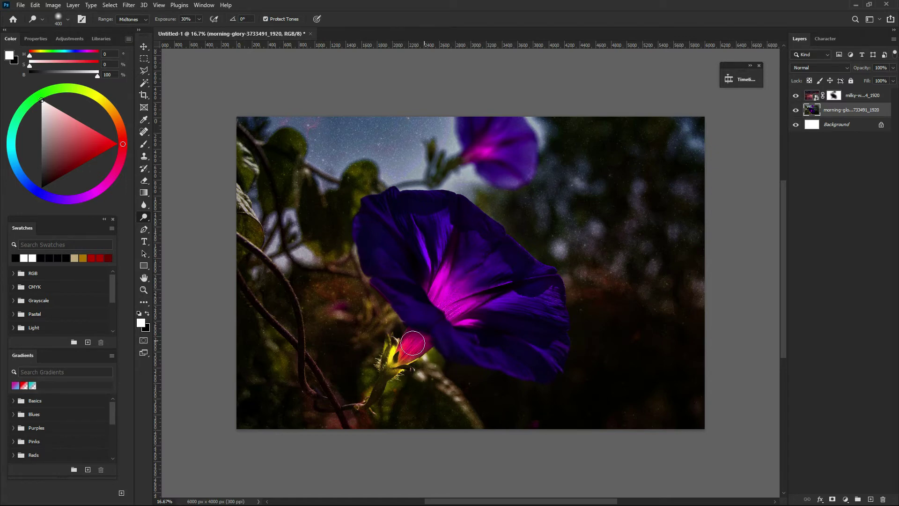
- Back in Highlights, brighten the pink bud, green-yellow sepal, yellow base and stem
click(128, 18)
click(128, 43)
drag(427, 336, 423, 341)
drag(394, 365, 386, 375)
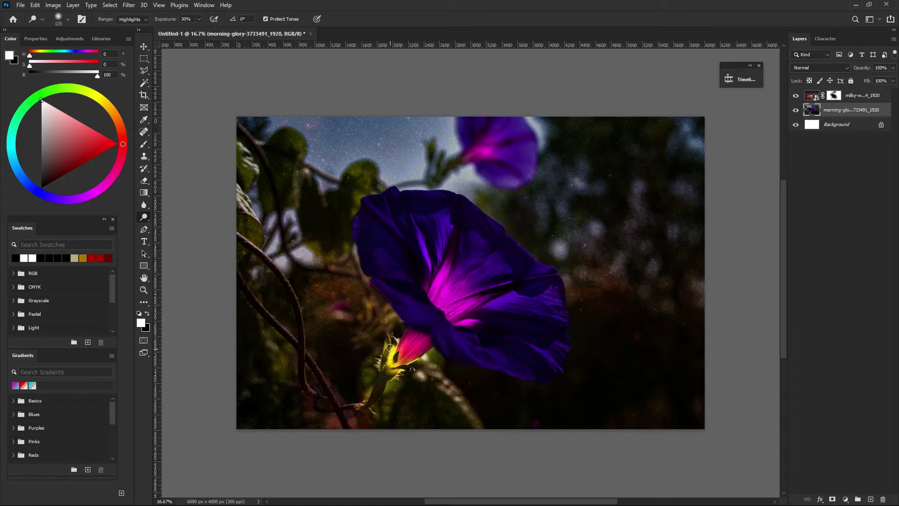
drag(390, 348, 384, 366)
mouse_move(381, 378)
mouse_down()
mouse_move(383, 395)
mouse_move(357, 408)
mouse_up()
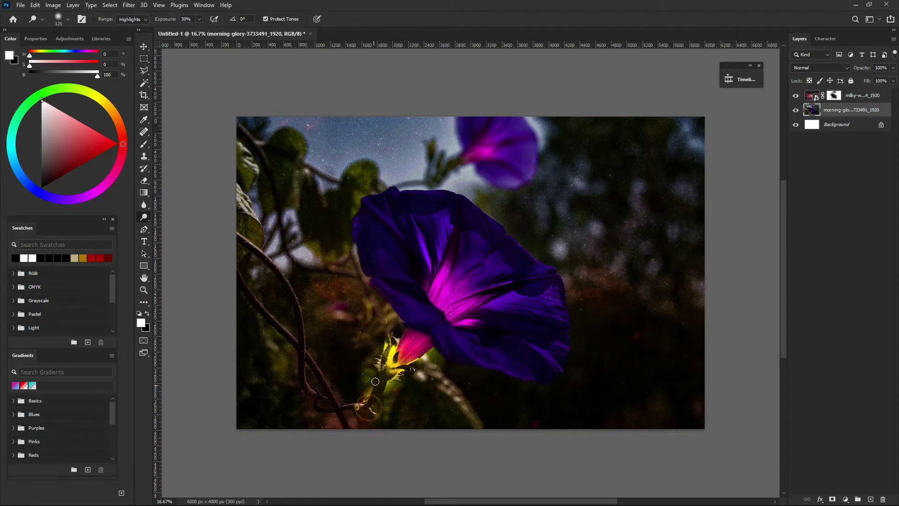
mouse_move(384, 348)
mouse_down()
mouse_move(394, 373)
mouse_move(426, 355)
mouse_move(407, 333)
mouse_up()
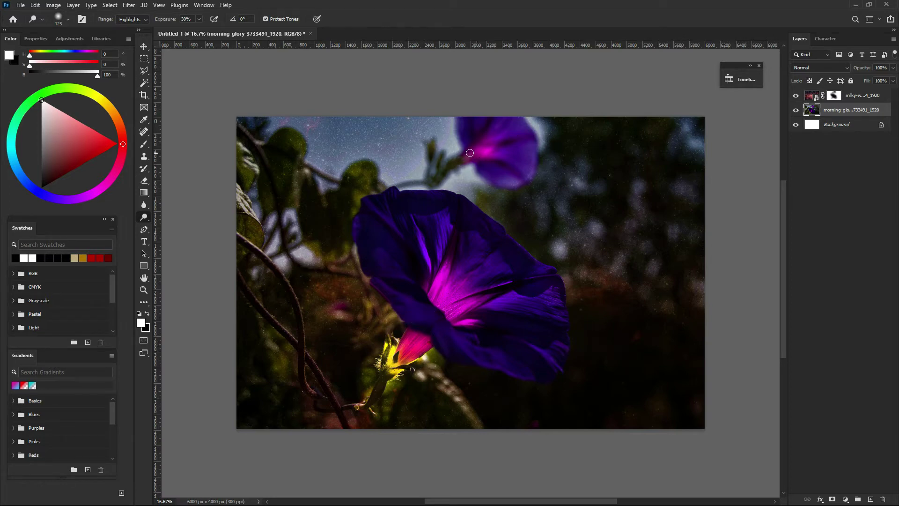
- Lighten the upper flower's pink centre and top
mouse_move(464, 159)
mouse_down()
mouse_move(480, 151)
mouse_move(461, 163)
mouse_move(482, 133)
mouse_move(482, 147)
mouse_up()
click(487, 155)
drag(483, 143, 500, 186)
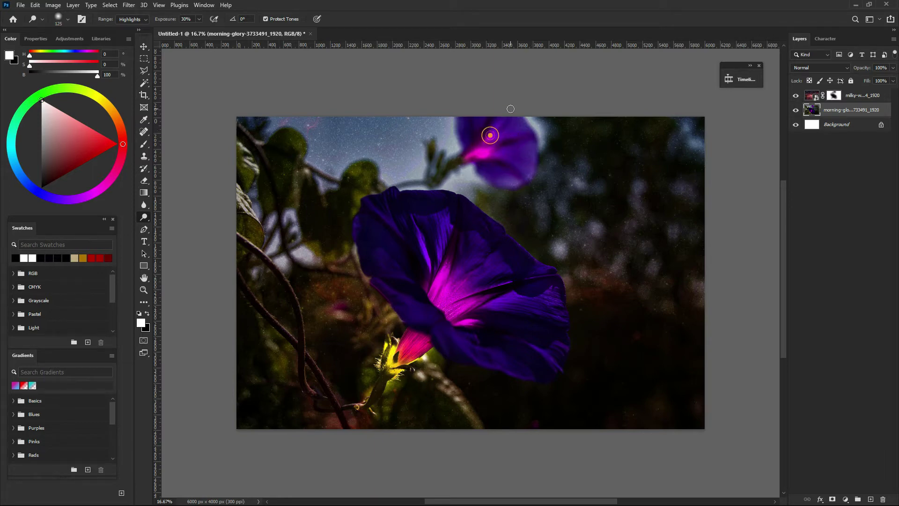
drag(495, 132, 515, 140)
- Enlarge the Dodge brush to 196 px and brighten the upper flower
right_click(523, 163)
click(621, 179)
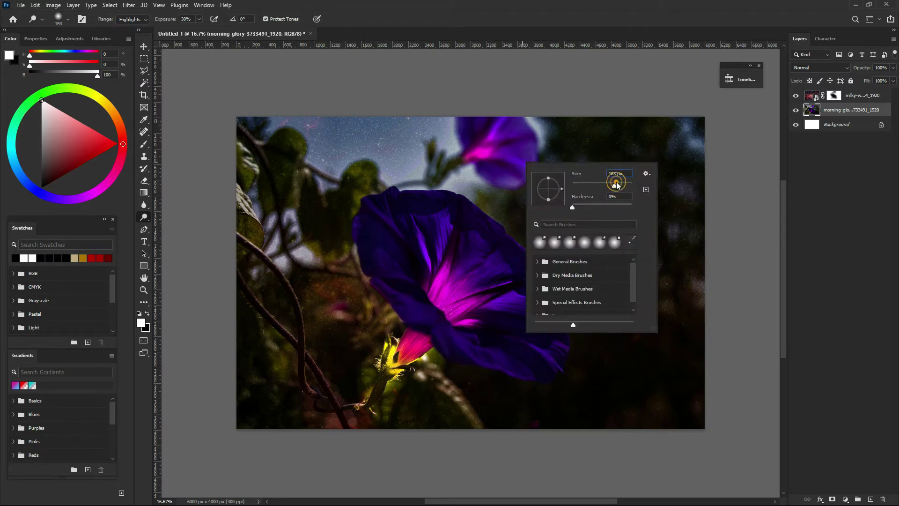
drag(616, 185, 619, 185)
key(Return)
click(528, 173)
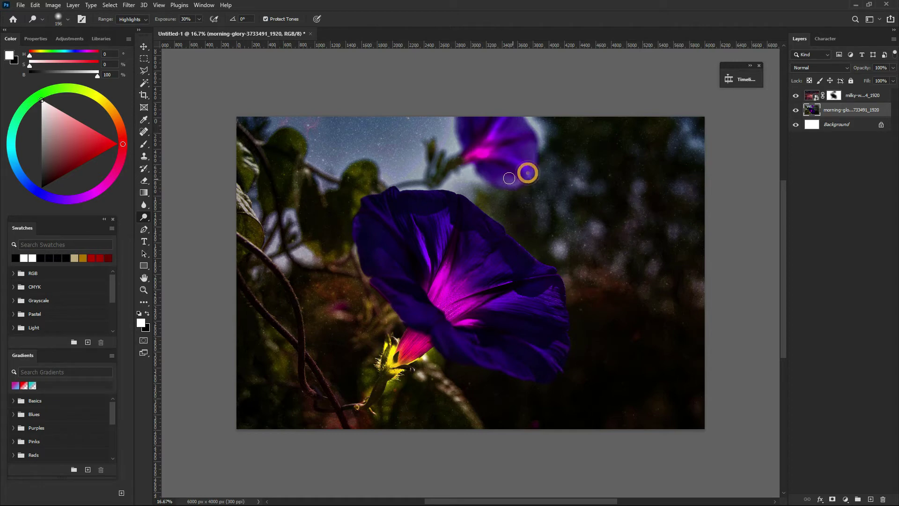
drag(501, 172, 510, 180)
click(512, 180)
- Dodge the throat, petals, vine and leaf edge, then add Layer 1 above the morning glory
drag(462, 311, 475, 324)
click(491, 327)
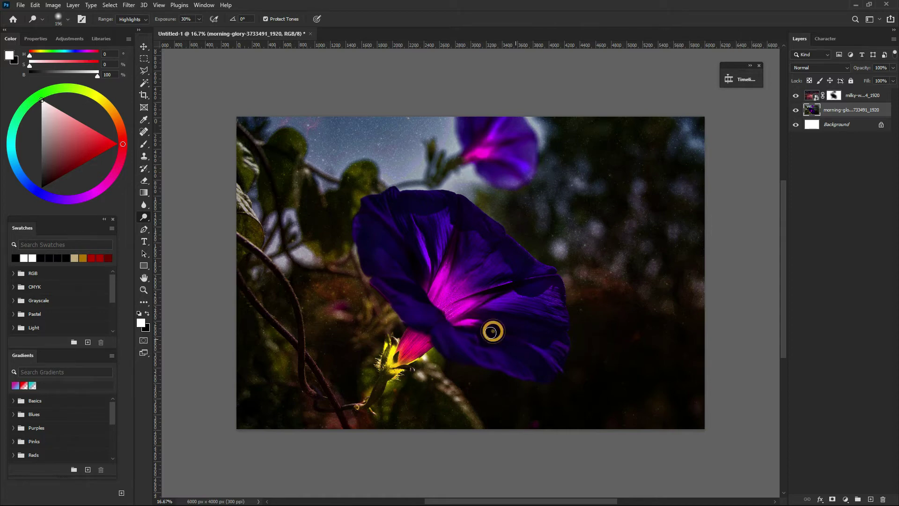
click(516, 343)
click(380, 223)
click(392, 251)
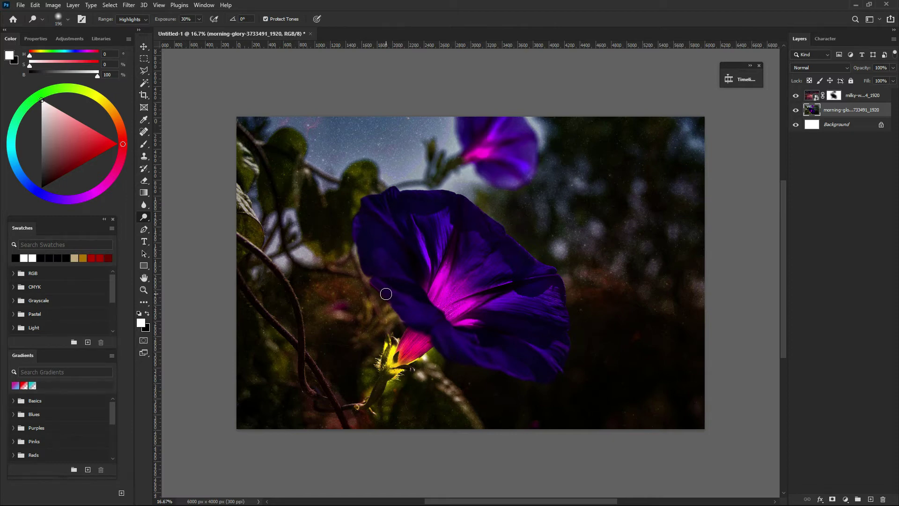
click(385, 294)
drag(243, 239, 260, 251)
drag(241, 197, 261, 127)
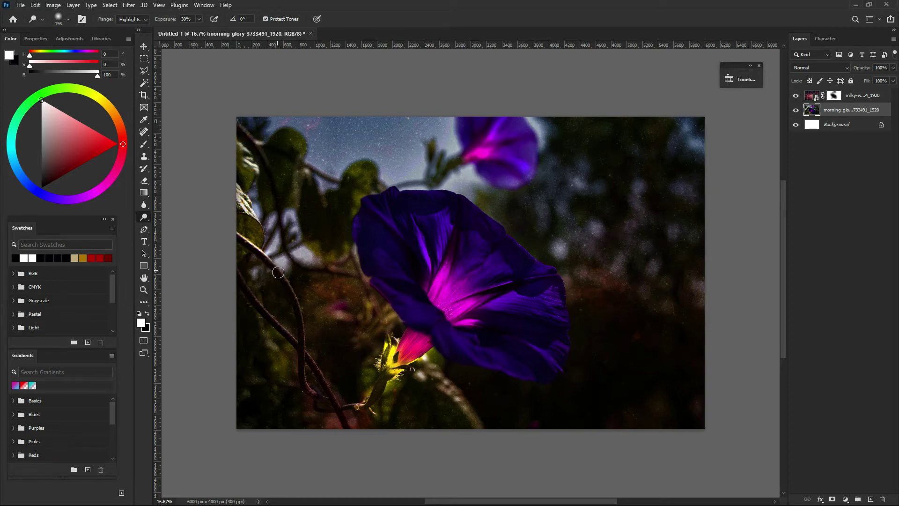
mouse_move(278, 272)
mouse_down()
mouse_move(271, 305)
mouse_move(312, 362)
mouse_move(317, 396)
mouse_move(311, 363)
mouse_move(328, 407)
mouse_move(357, 408)
mouse_move(317, 411)
mouse_move(345, 424)
mouse_move(367, 407)
mouse_move(381, 425)
mouse_move(396, 392)
mouse_move(387, 429)
mouse_move(426, 358)
mouse_move(477, 425)
mouse_up()
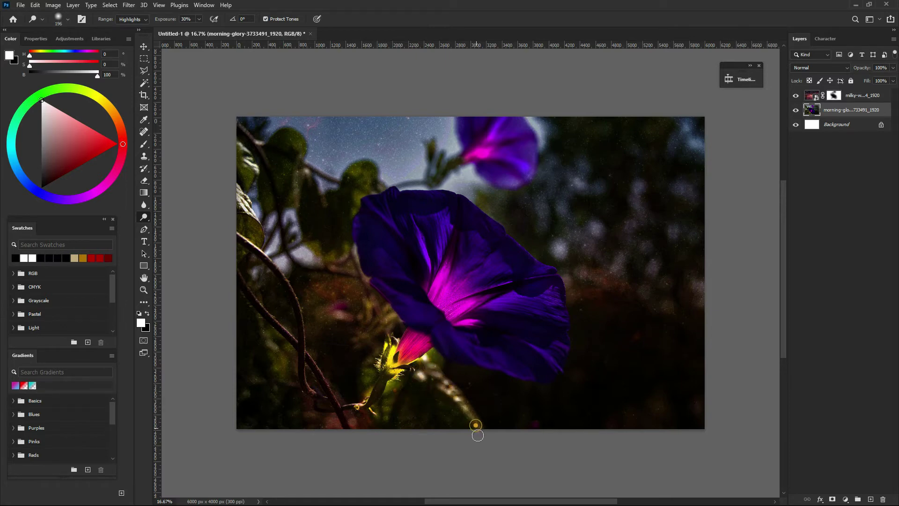
click(876, 118)
click(869, 500)
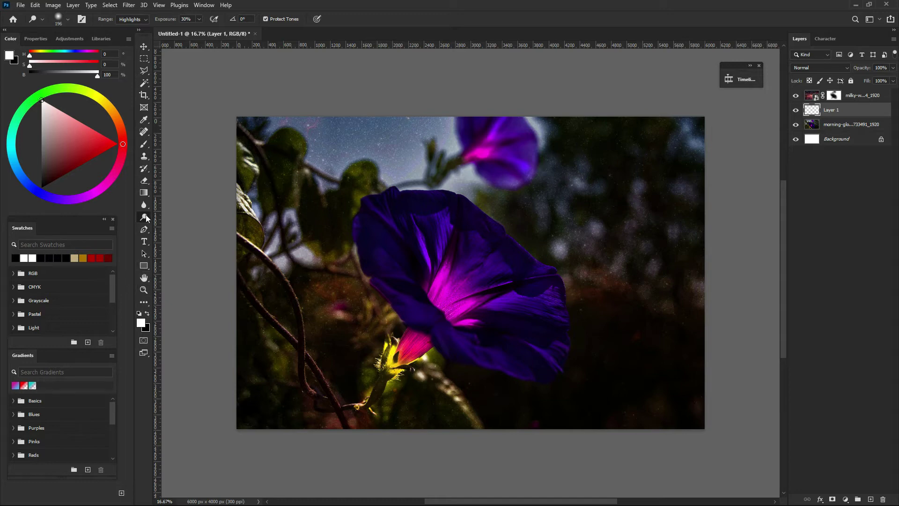
- Select a soft Brush tool and lower its opacity to 68%
right_click(146, 148)
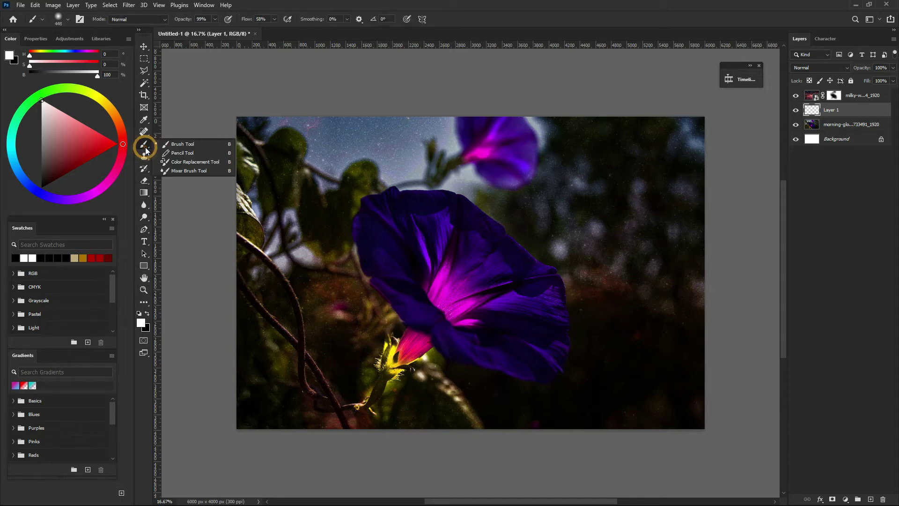
click(172, 140)
right_click(388, 193)
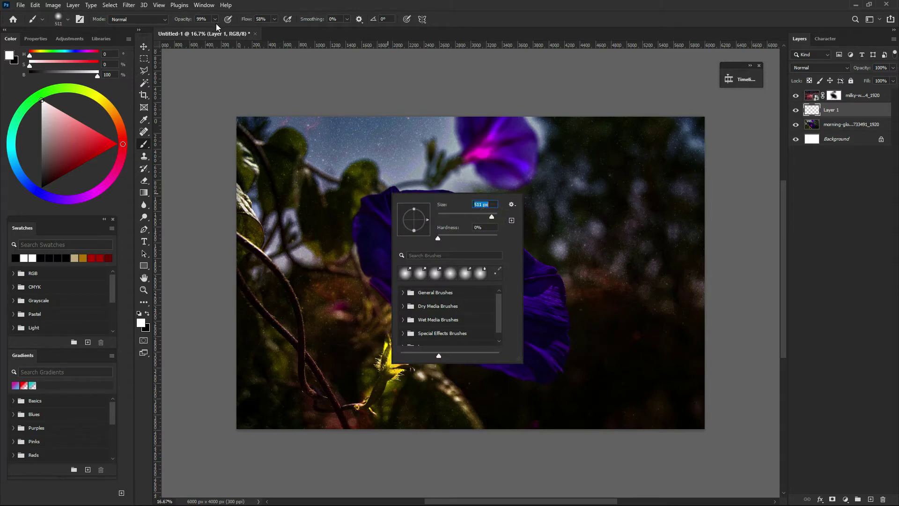
click(273, 19)
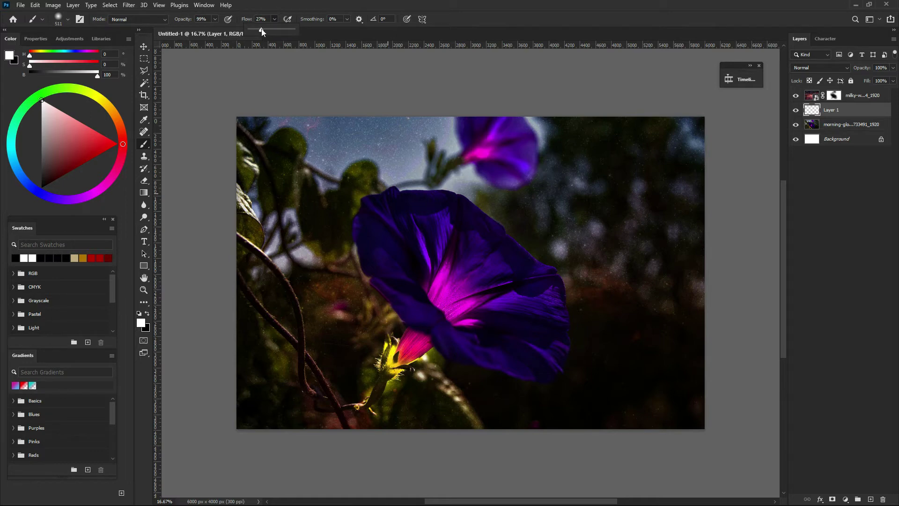
click(214, 19)
drag(208, 30, 202, 31)
click(389, 163)
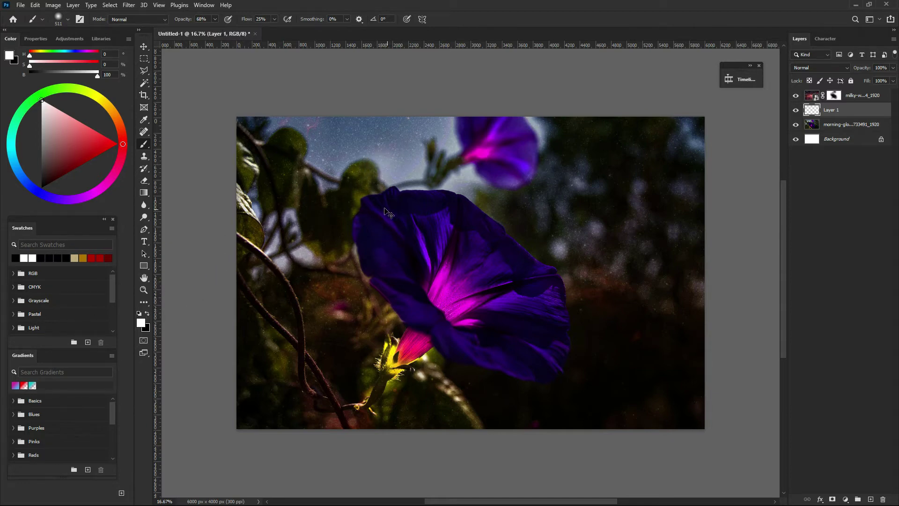
- Sample a dark red foreground colour from the image and enlarge the brush to 3228 px
click(148, 313)
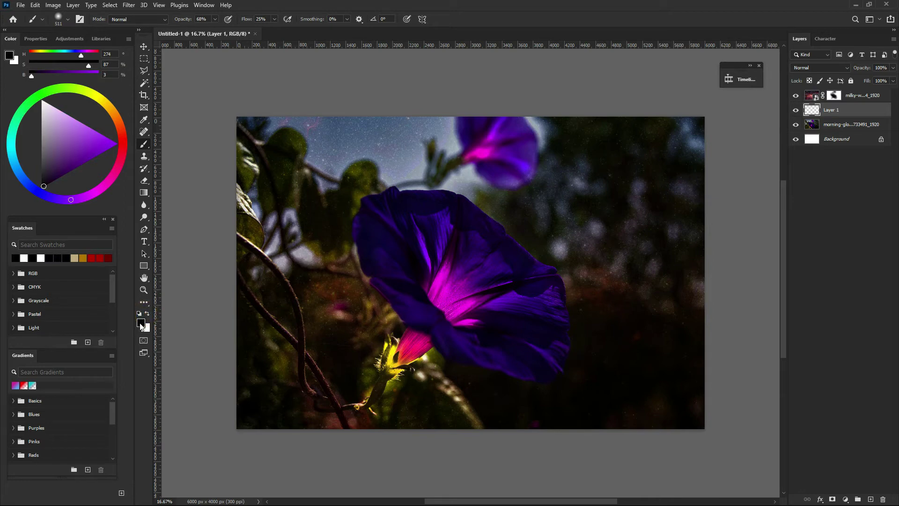
click(142, 322)
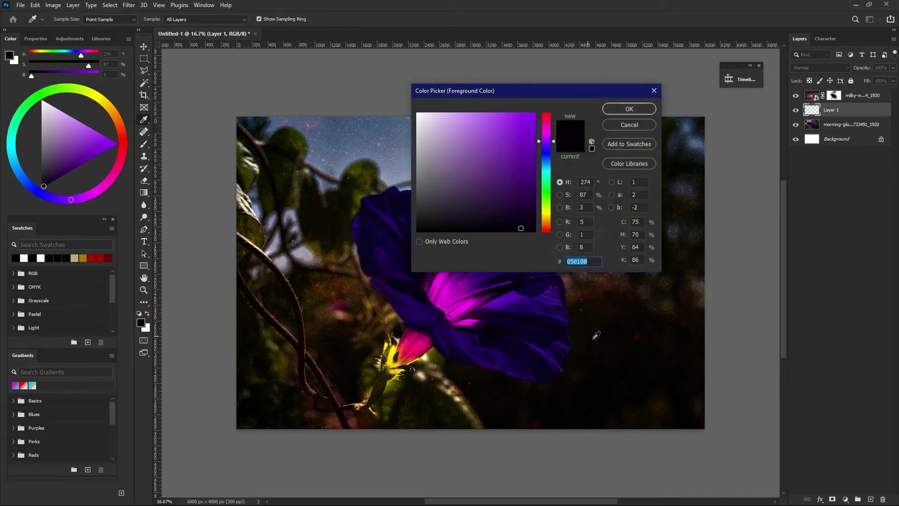
click(631, 375)
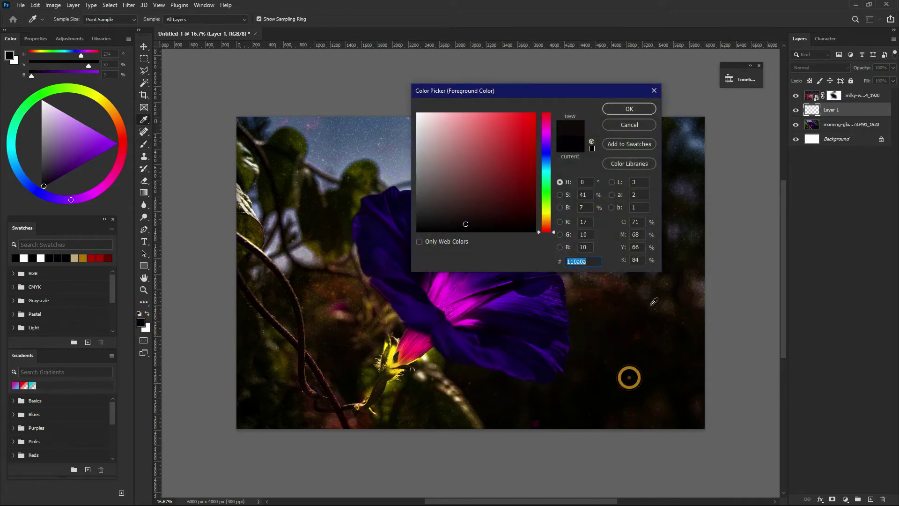
click(628, 109)
key(b)
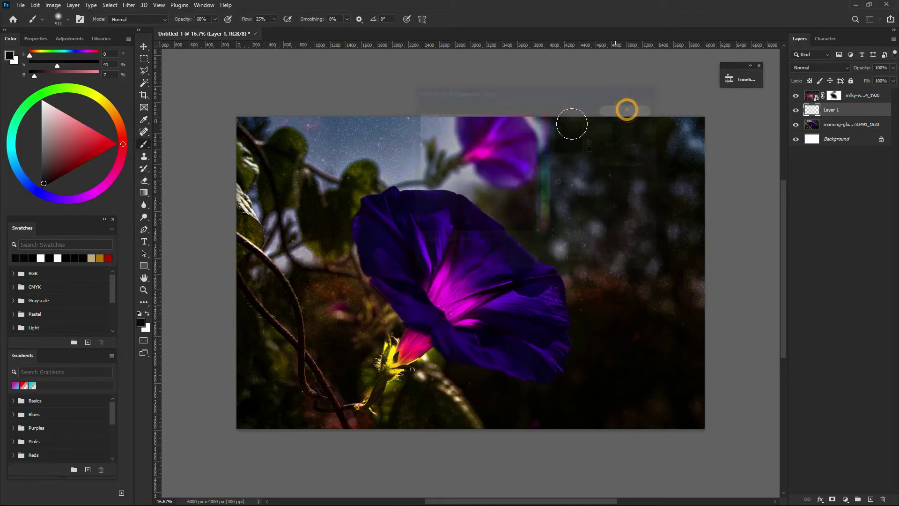
right_click(347, 152)
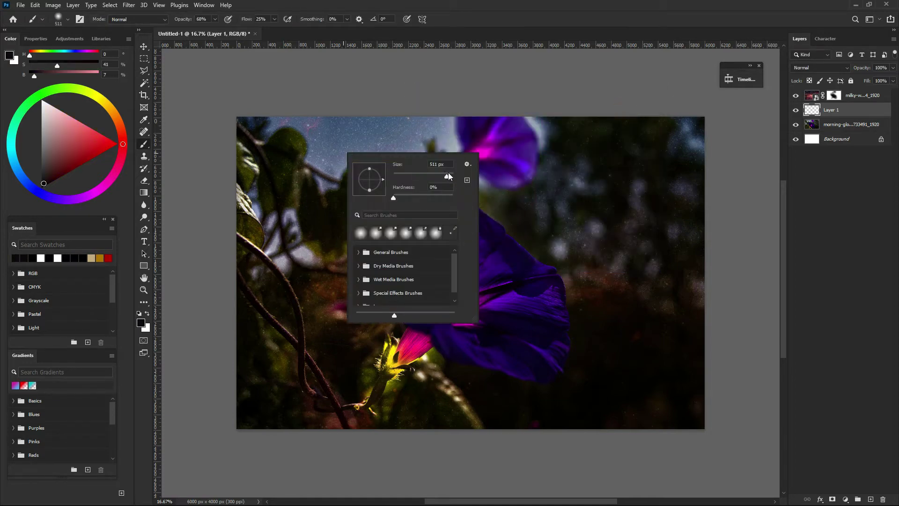
drag(449, 175, 452, 175)
click(328, 180)
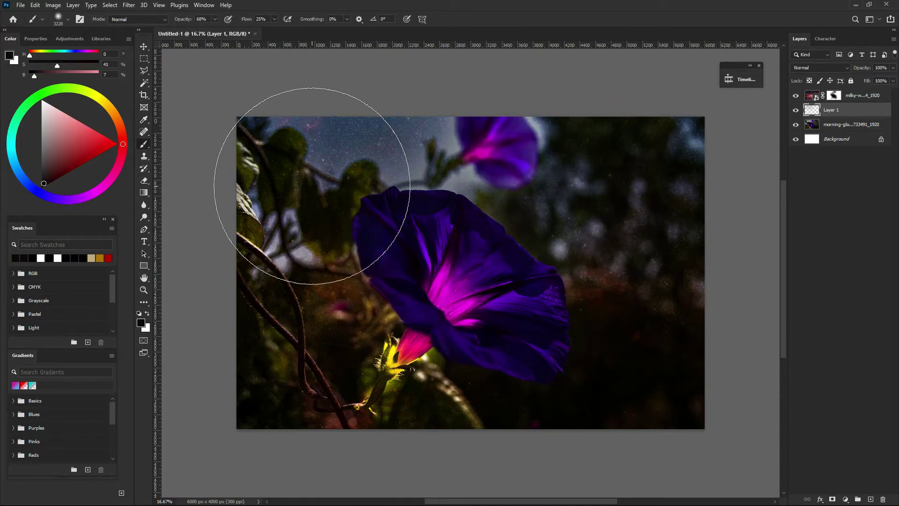
- Paint dark red over the upper-left sky, left-side leaves and area around the yellow sepals
drag(311, 186, 398, 187)
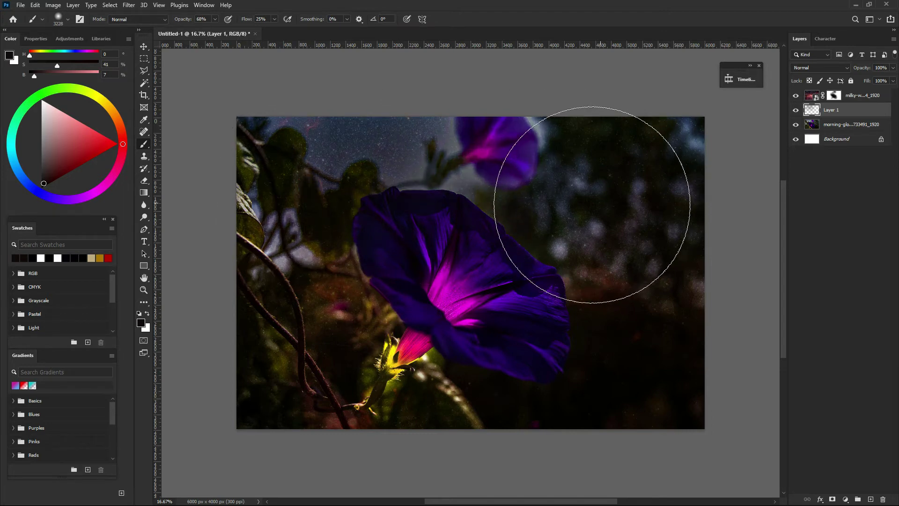
drag(592, 205, 331, 274)
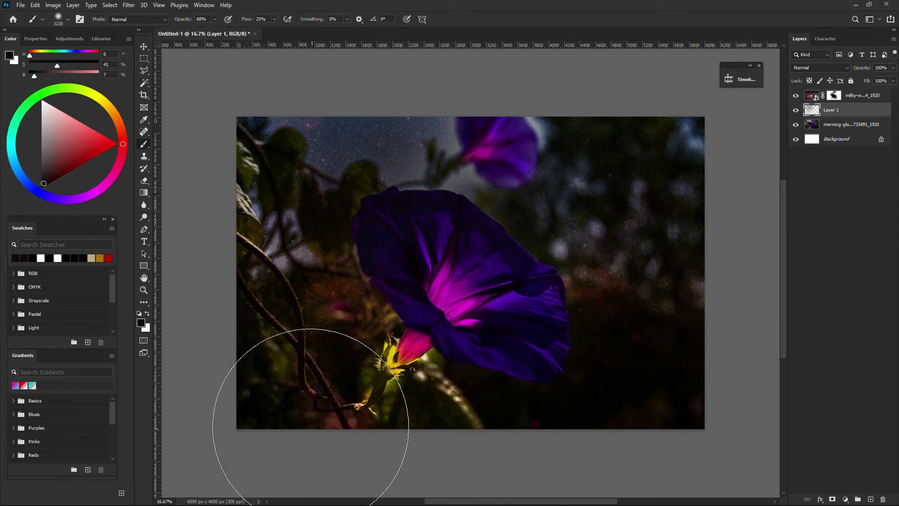
drag(310, 426, 702, 364)
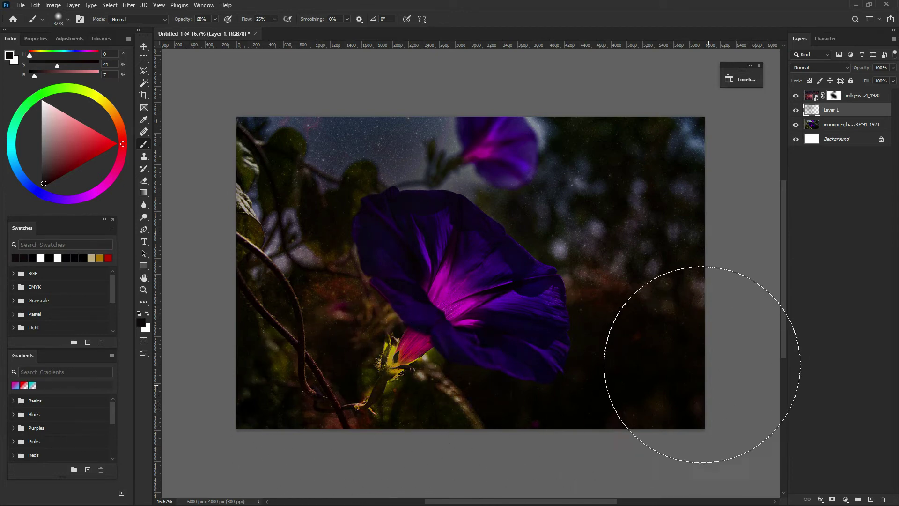
click(144, 47)
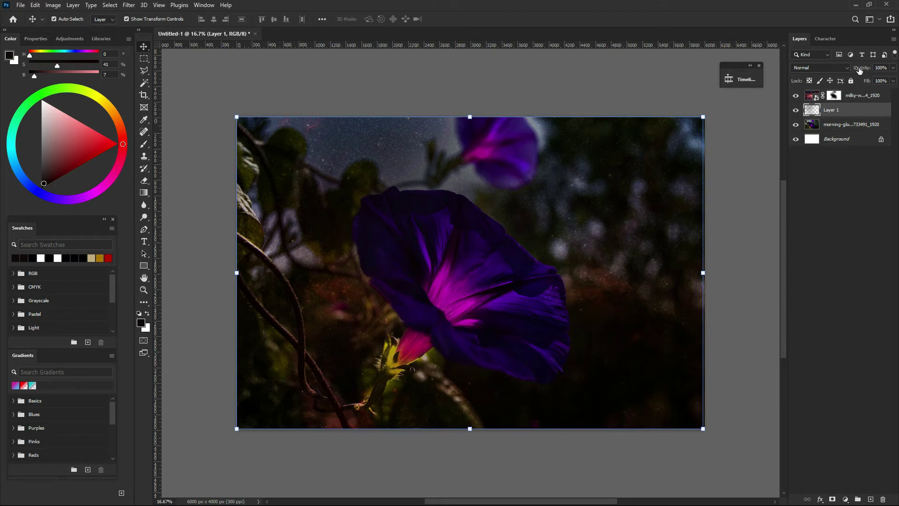
- Set Layer 1 to 75% opacity and mask its darkening off the flower, stem and sepals
drag(859, 71, 854, 68)
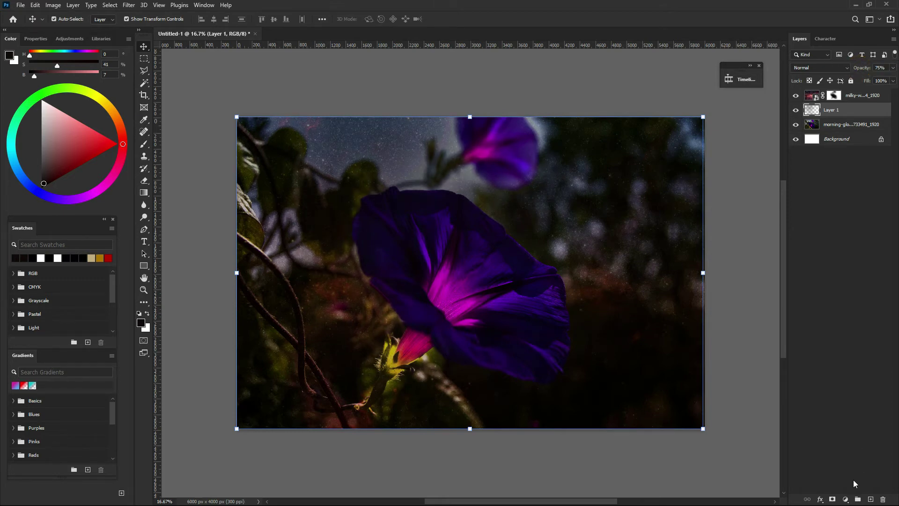
click(833, 500)
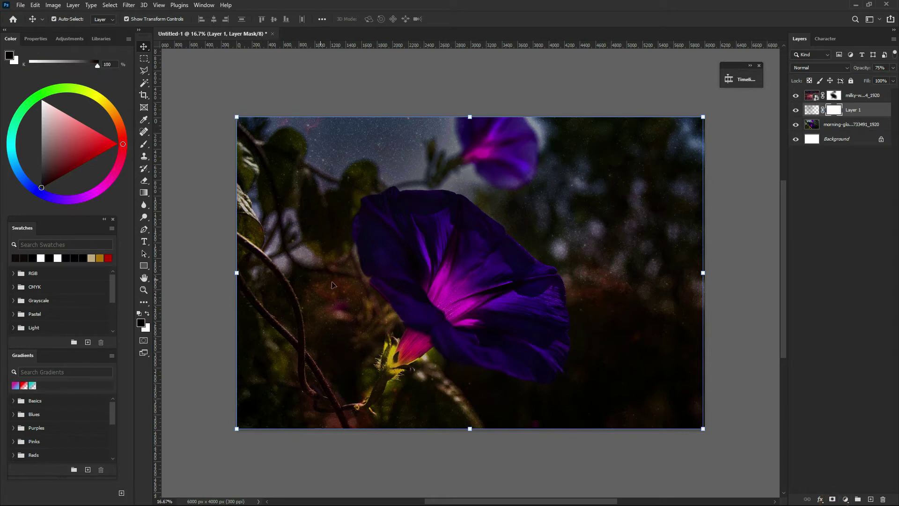
key(b)
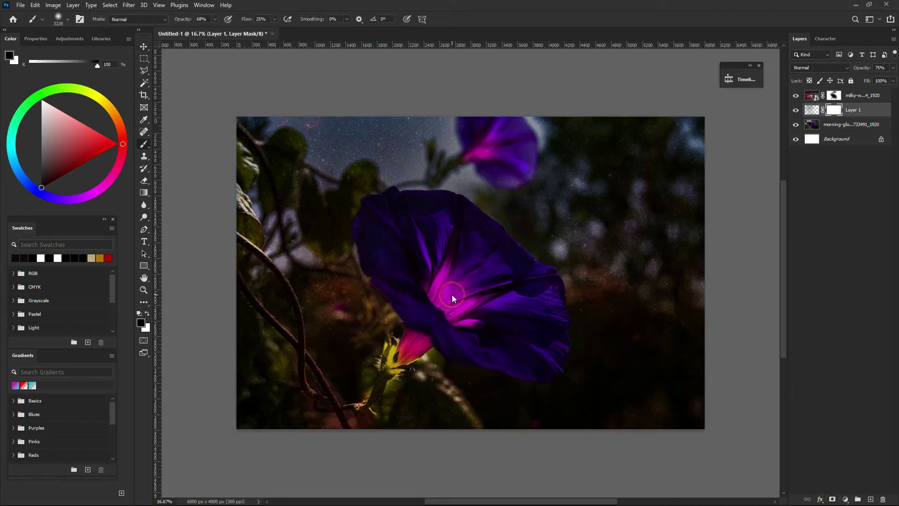
click(423, 277)
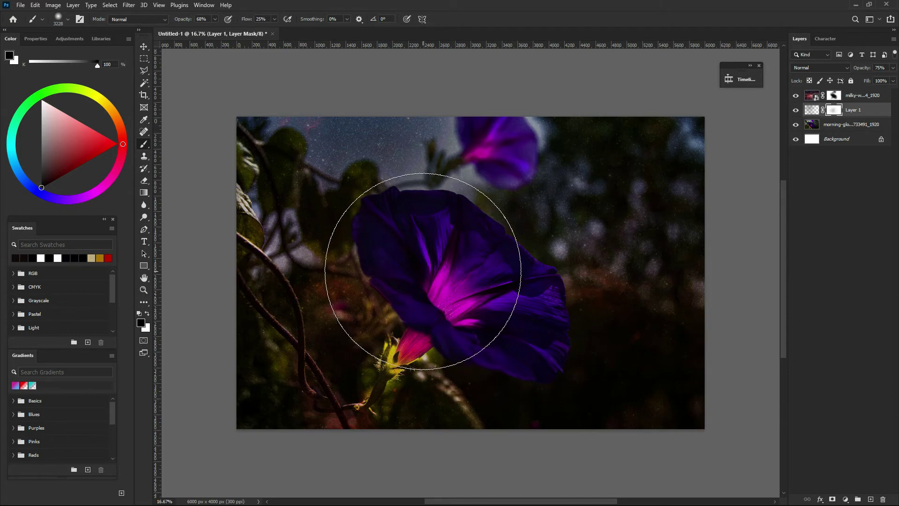
drag(422, 271, 458, 230)
drag(485, 290, 437, 282)
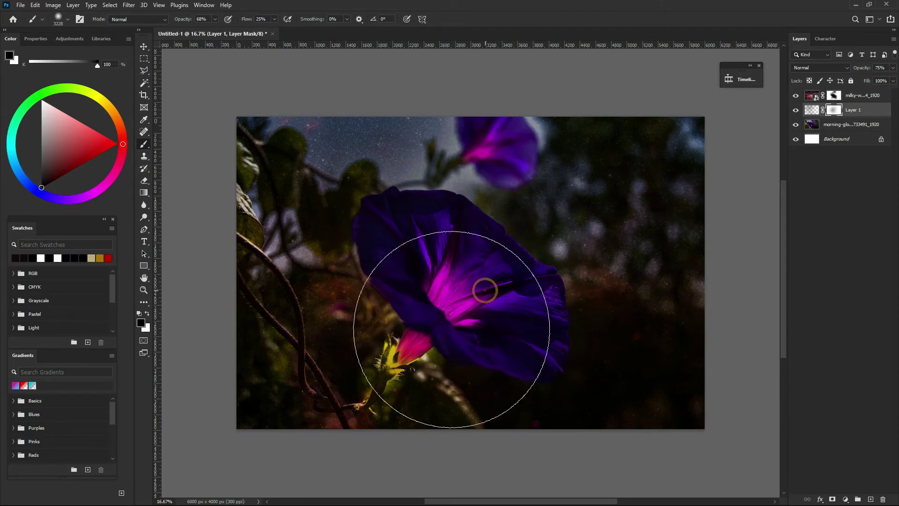
drag(414, 348, 304, 358)
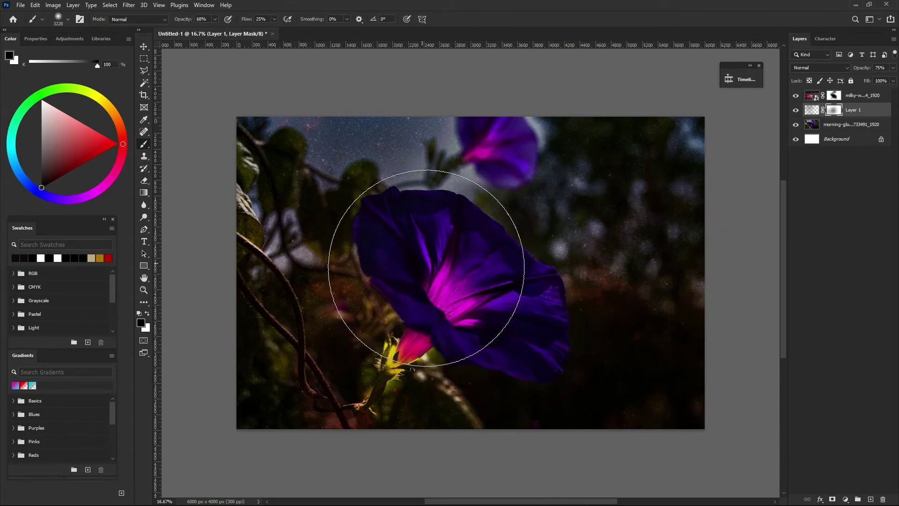
drag(430, 273, 366, 245)
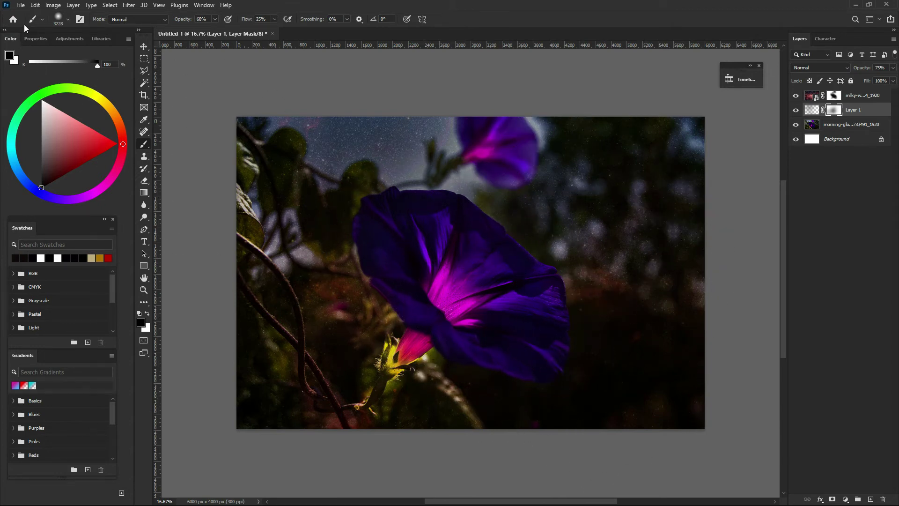
click(144, 46)
click(302, 89)
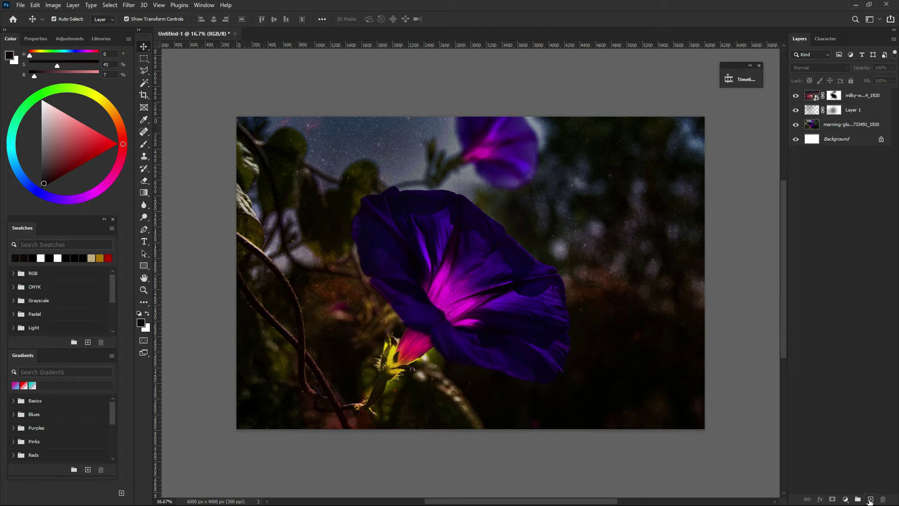
- Create Layer 2 beneath Layer 1 and select the standard Brush tool
click(869, 500)
drag(849, 94, 853, 135)
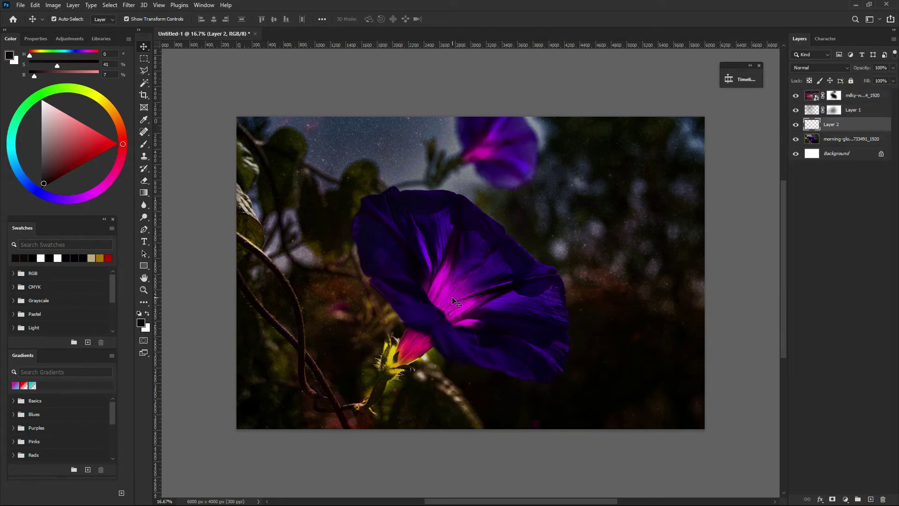
click(144, 143)
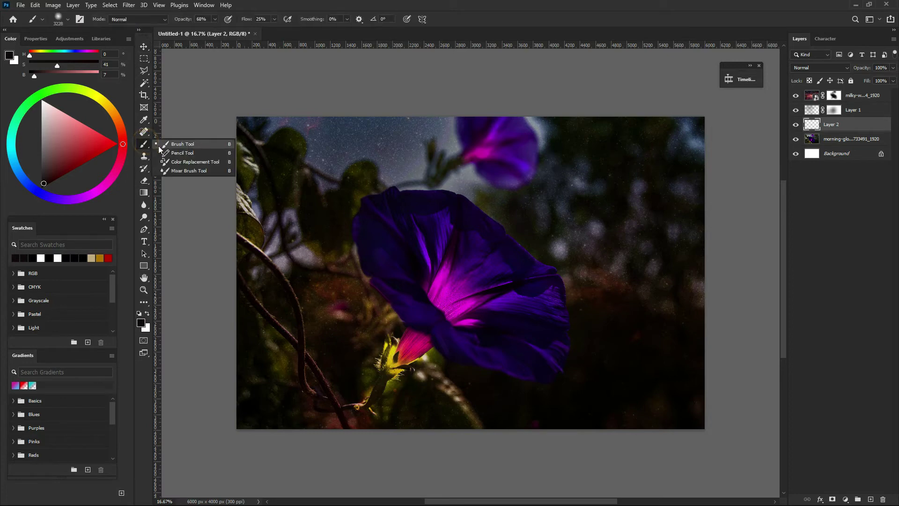
click(168, 144)
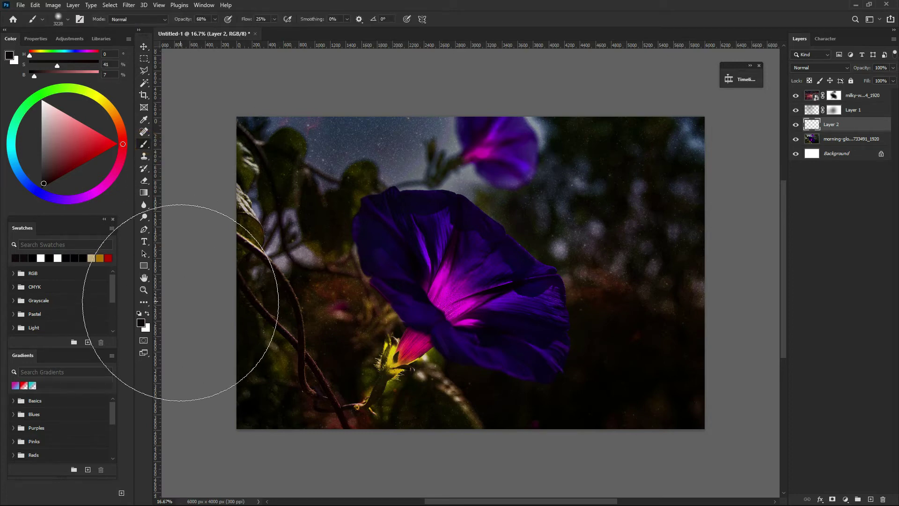
- Sample the petal's magenta as the foreground colour and check the brush flow
click(140, 325)
drag(431, 137, 408, 104)
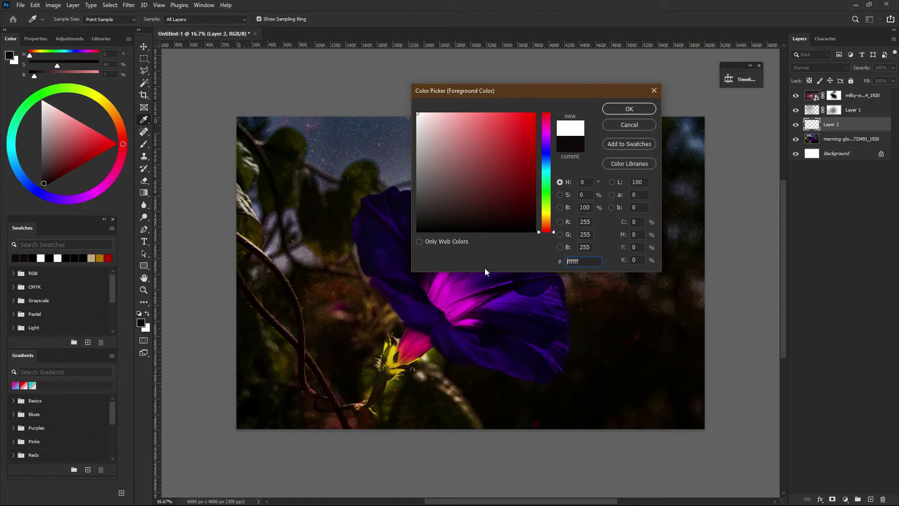
click(469, 304)
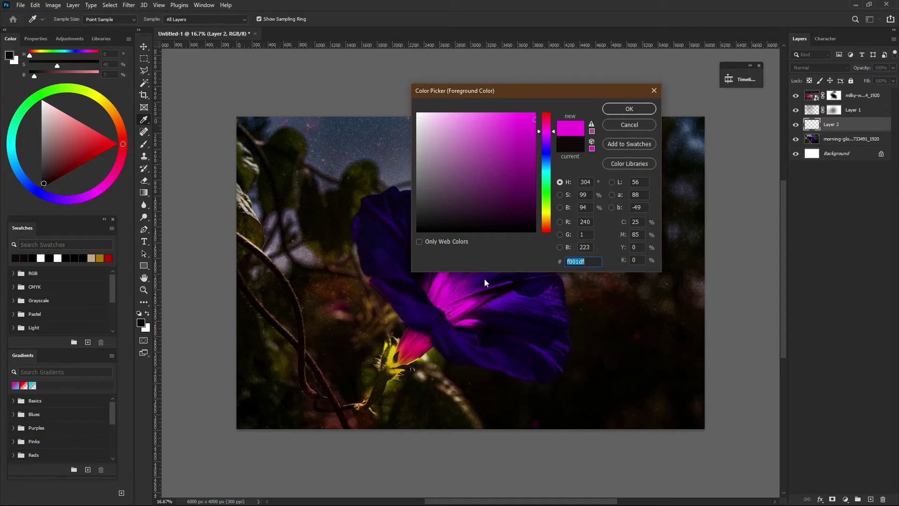
click(630, 109)
key(b)
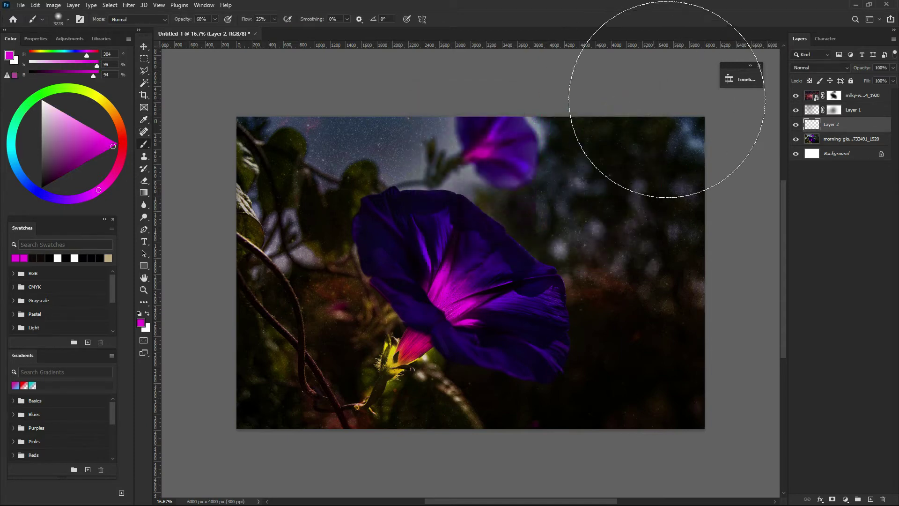
click(276, 20)
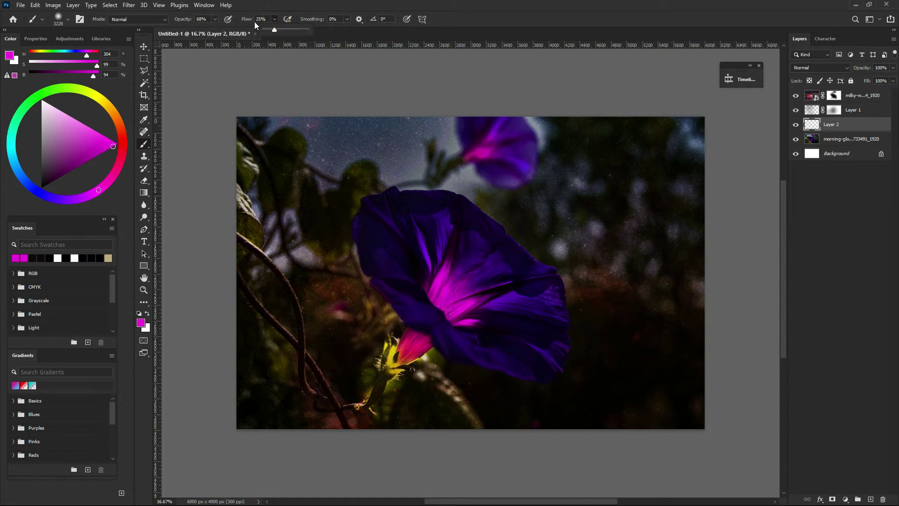
click(163, 20)
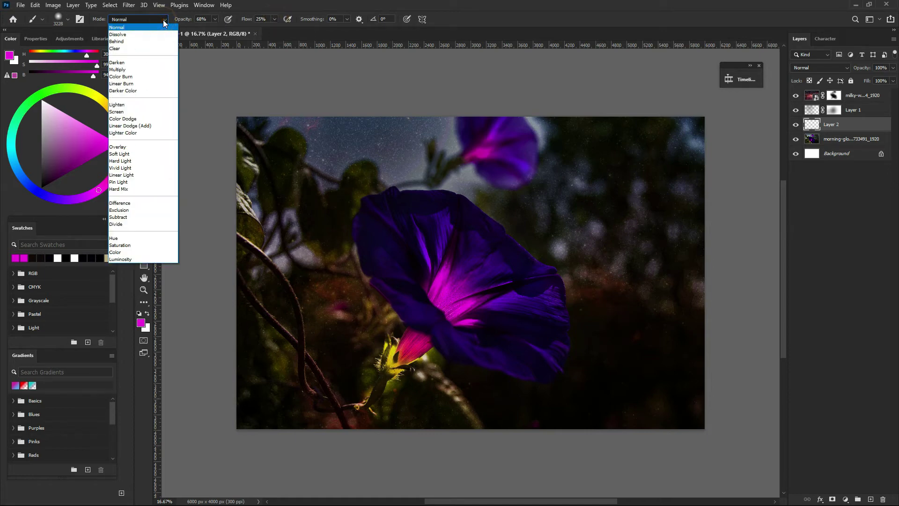
- Paint a magenta glow over the flower centre in Linear Dodge (Add), resizing the brush 2600–1700 px
click(139, 129)
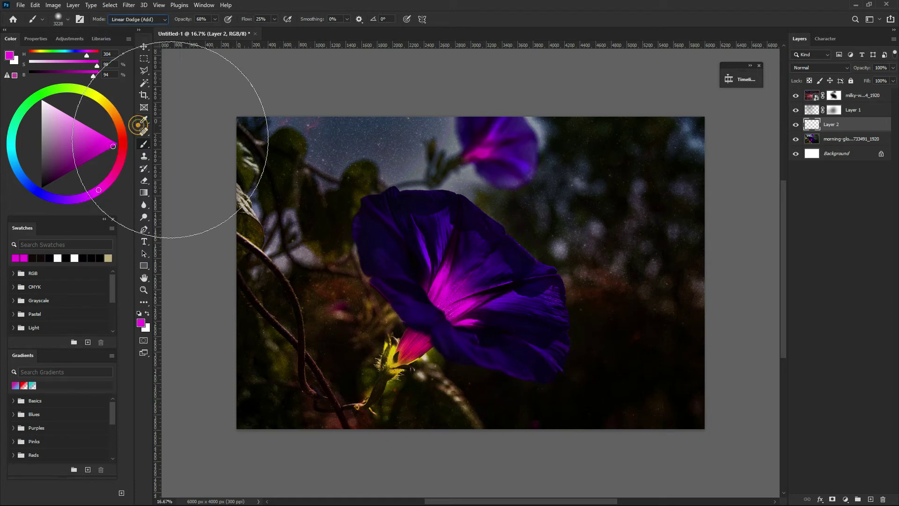
drag(463, 292, 459, 298)
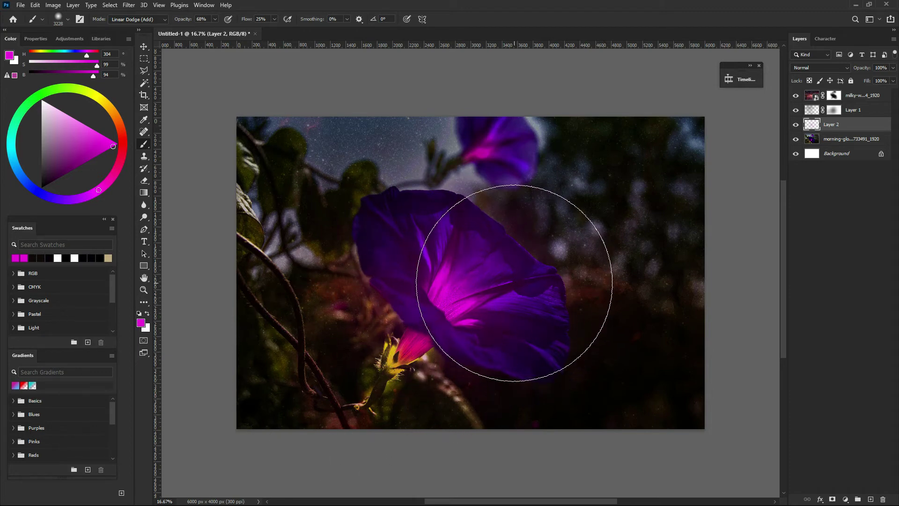
key(bracketleft)
key(bracketleft)
key(bracketleft)
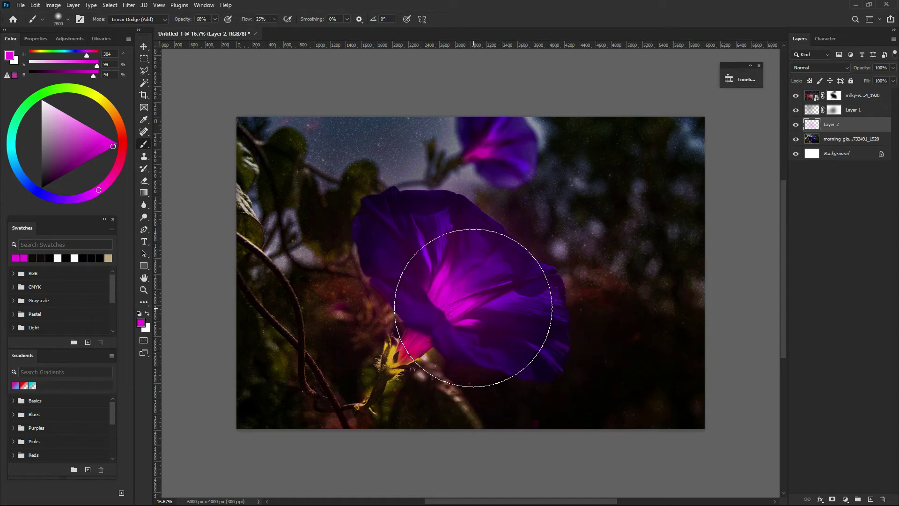
key(bracketleft)
key(bracketleft)
key(bracketleft)
key(bracketleft)
key(bracketleft)
key(bracketleft)
key(bracketleft)
key(bracketleft)
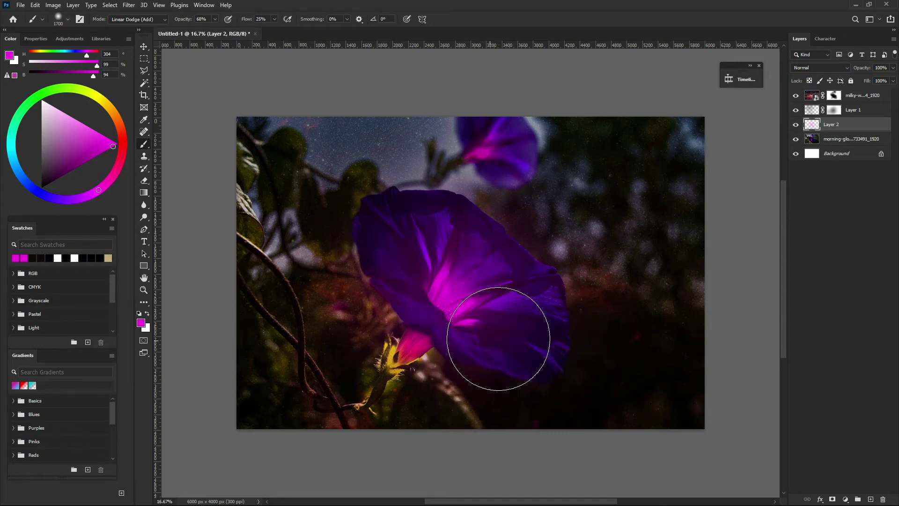
mouse_move(498, 339)
mouse_down()
mouse_move(532, 341)
mouse_move(485, 312)
mouse_move(494, 291)
mouse_move(481, 254)
mouse_move(459, 254)
mouse_move(510, 321)
mouse_move(453, 282)
mouse_move(444, 254)
mouse_move(439, 303)
mouse_move(514, 263)
mouse_up()
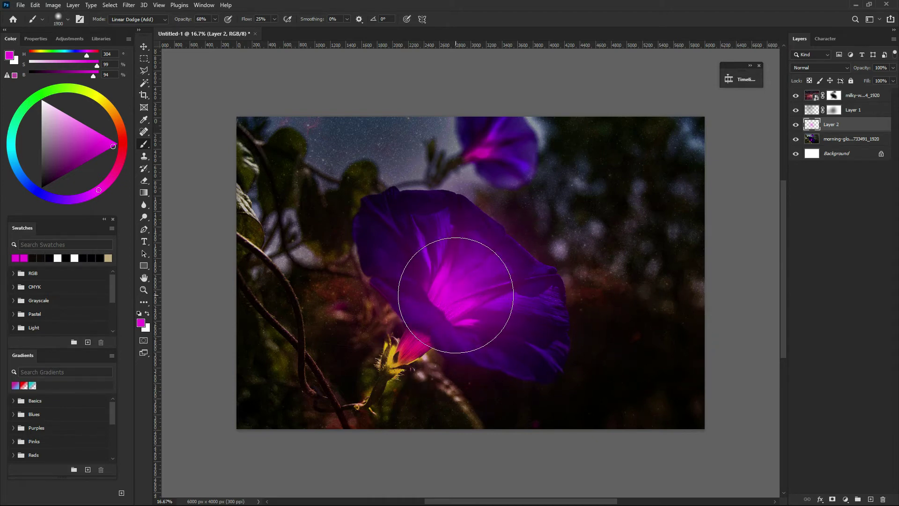
key(bracketright)
key(bracketright)
key(bracketright)
key(bracketright)
key(bracketright)
key(bracketright)
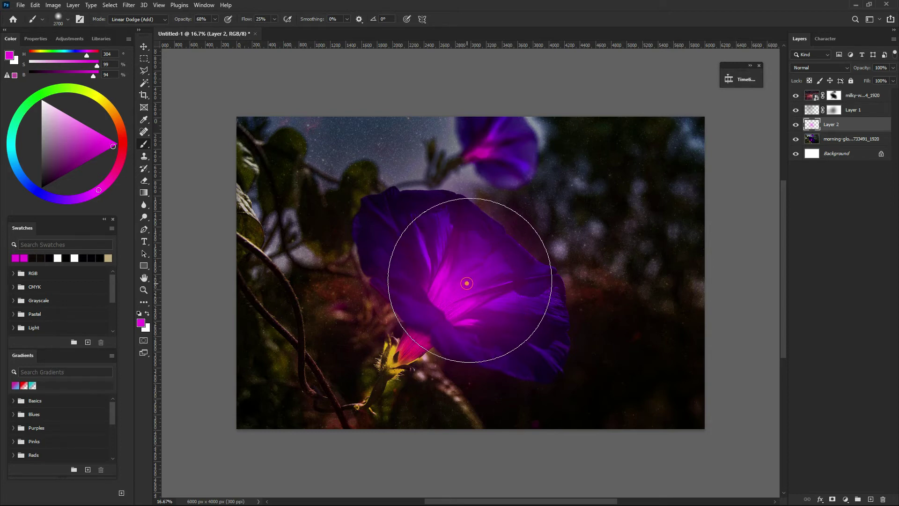
click(810, 67)
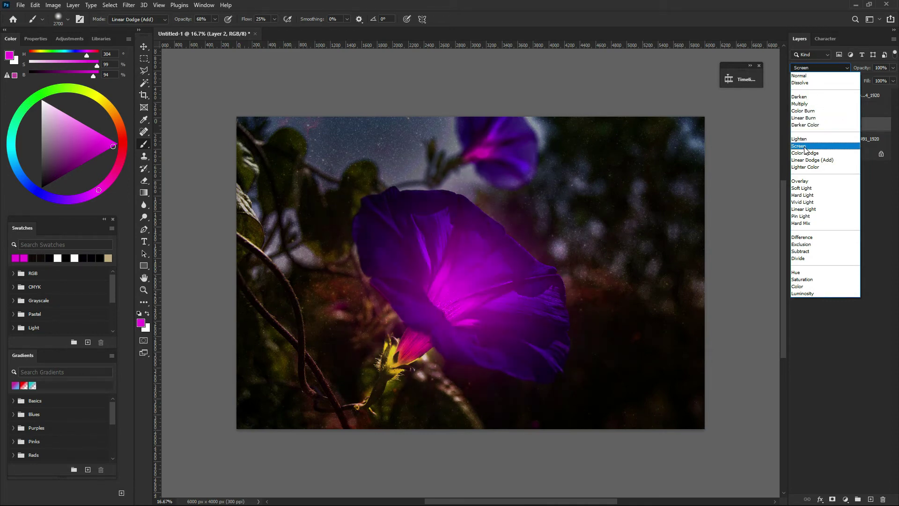
- Blend Layer 2 in Lighten mode at 77% opacity, then reselect the morning-glory layer
click(806, 139)
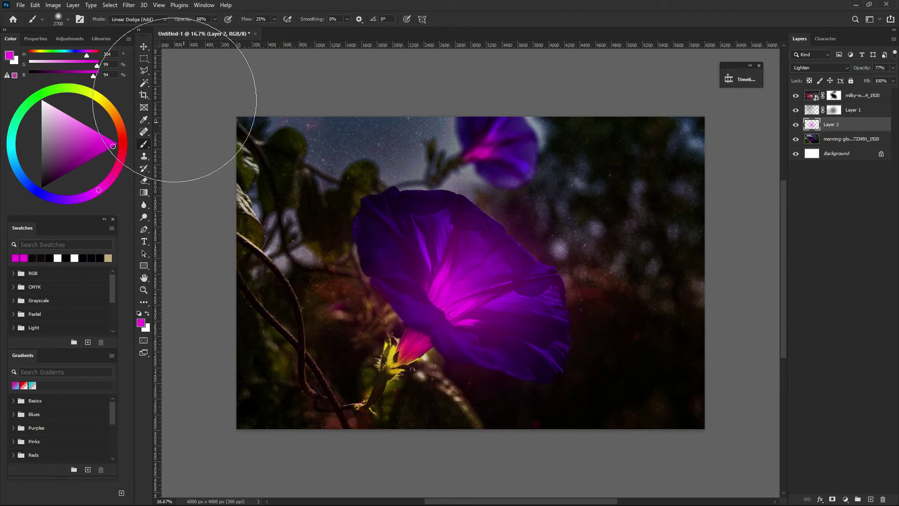
click(145, 46)
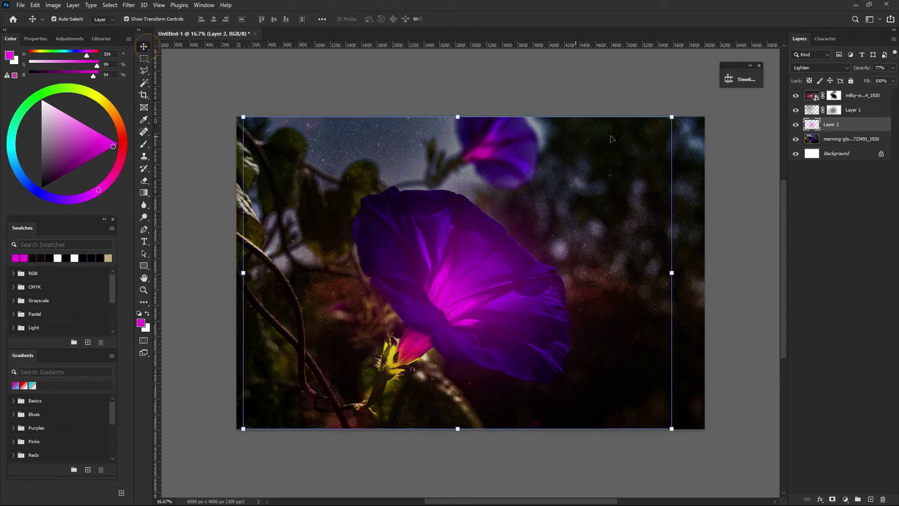
click(645, 99)
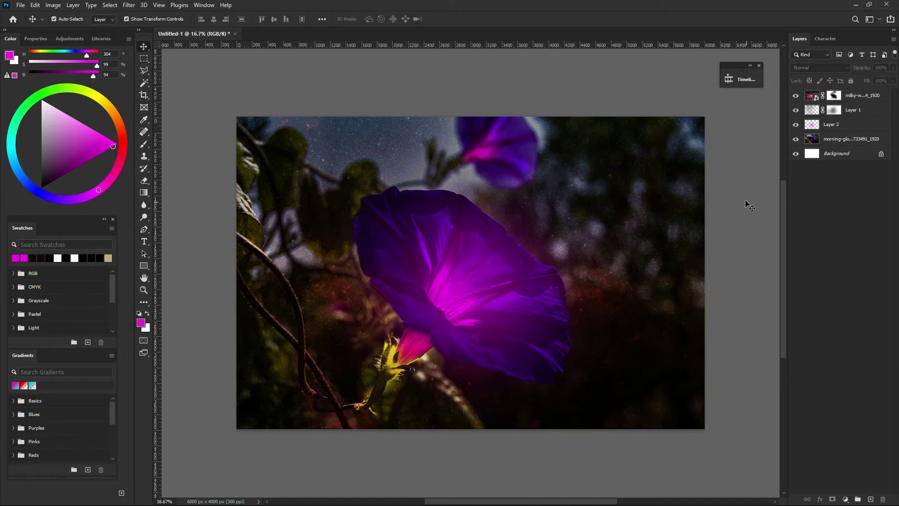
click(864, 143)
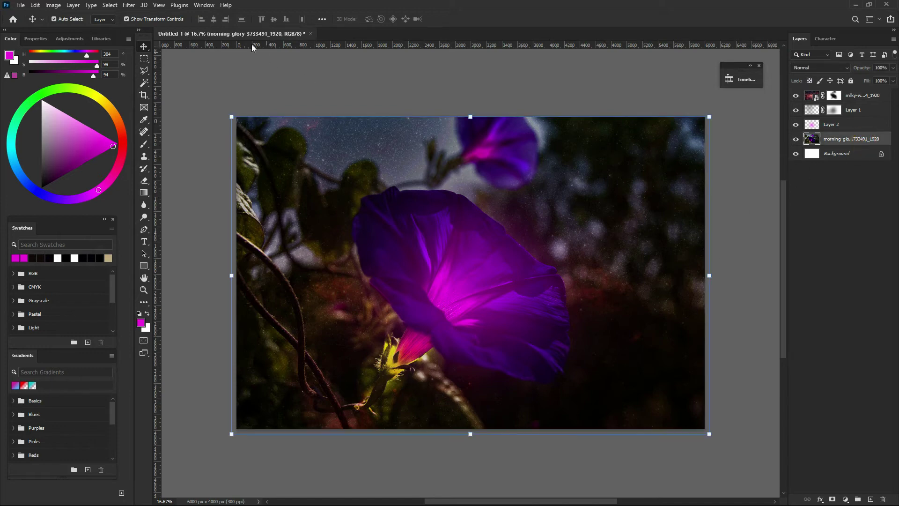
- Apply a Camera Raw Filter lowering exposure to -0.35 on the morning-glory layer
click(128, 5)
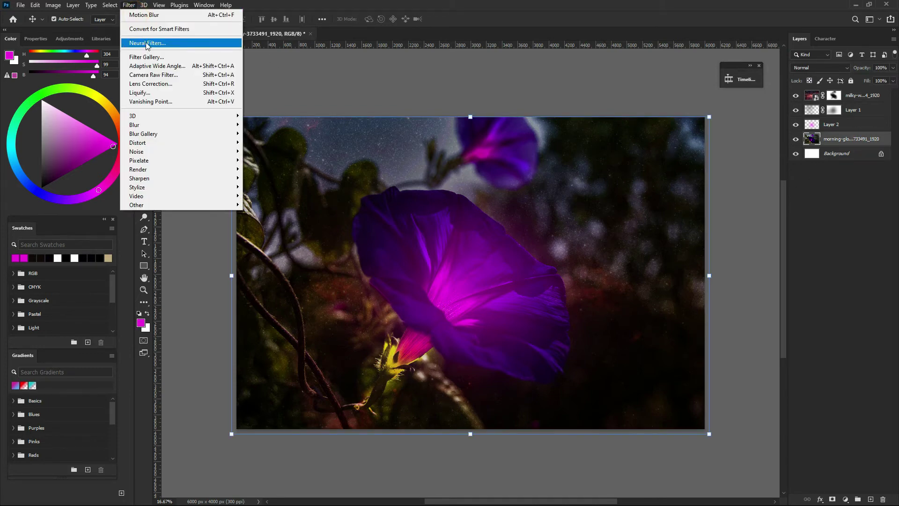
click(155, 76)
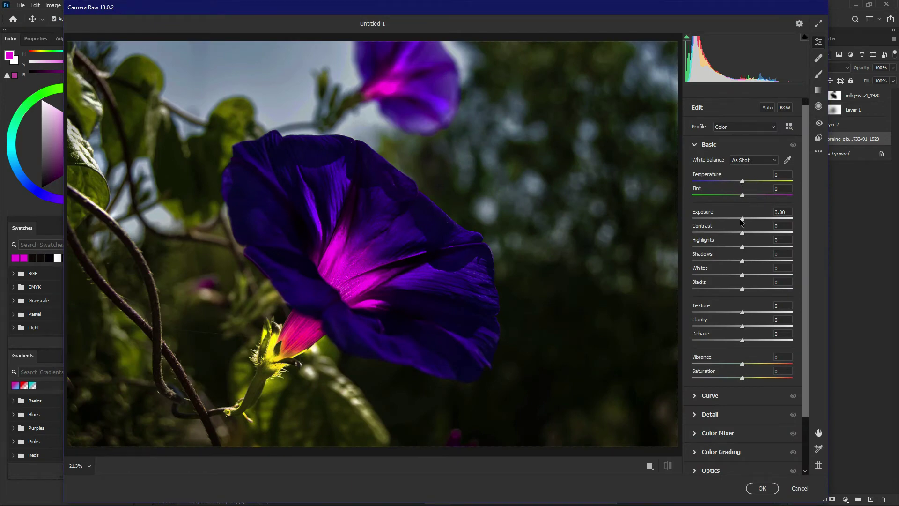
drag(745, 220, 741, 220)
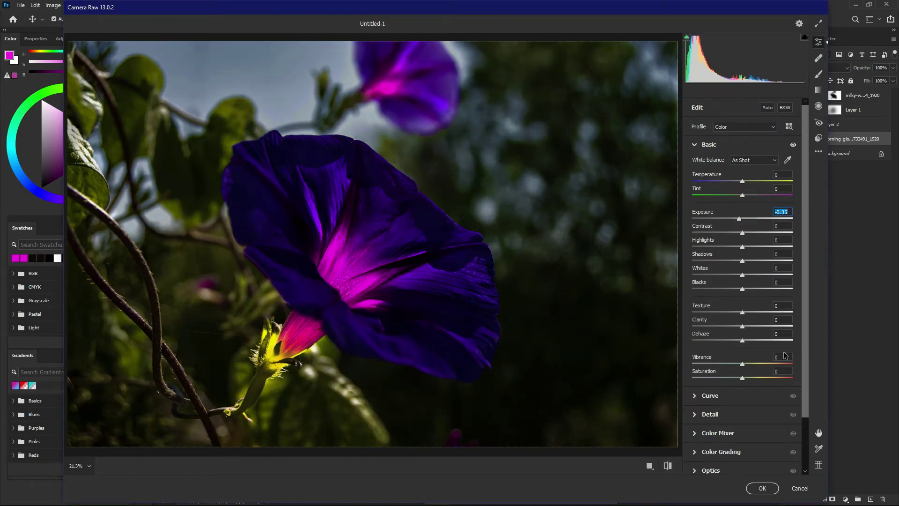
click(762, 488)
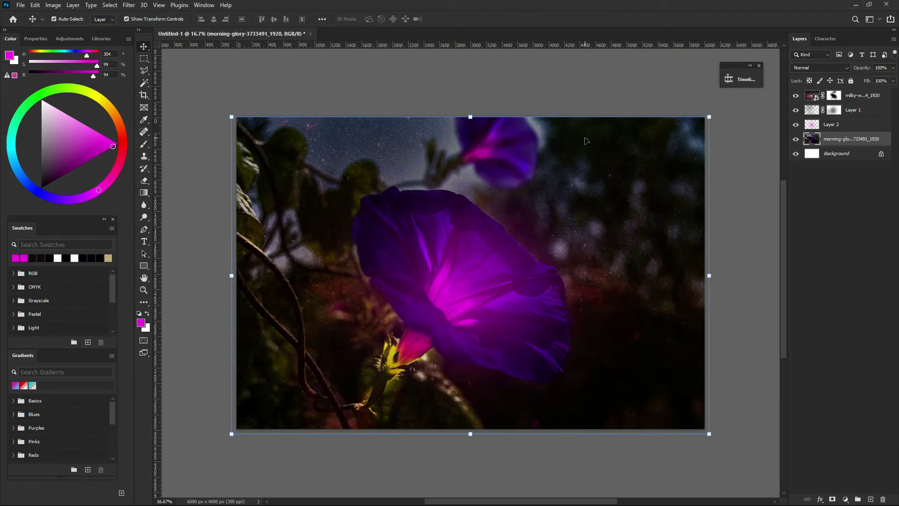
click(561, 108)
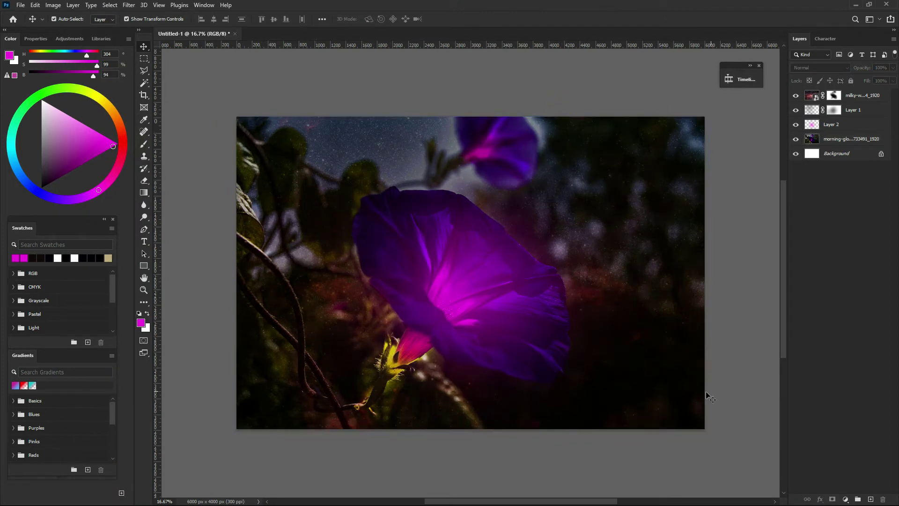
- Place Purple-Butterfly-PNG-Transparent-File as an embedded layer over the big flower
click(20, 7)
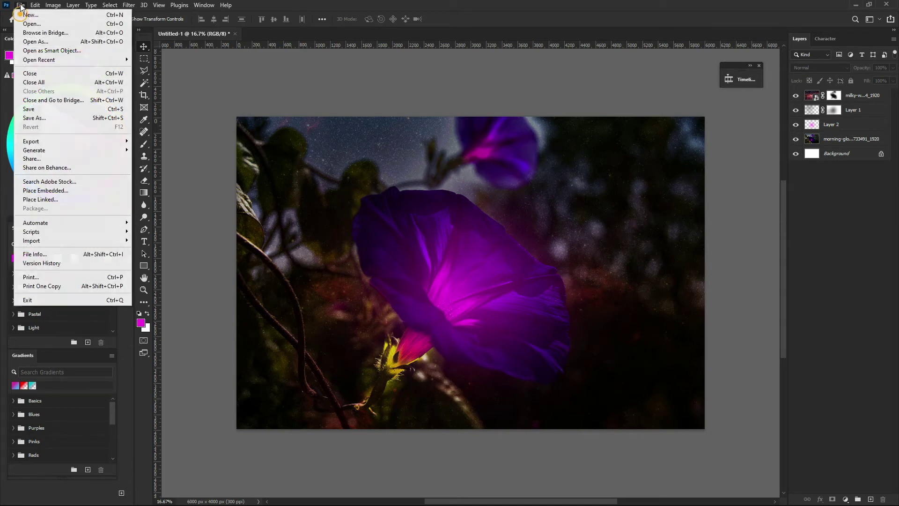
click(73, 190)
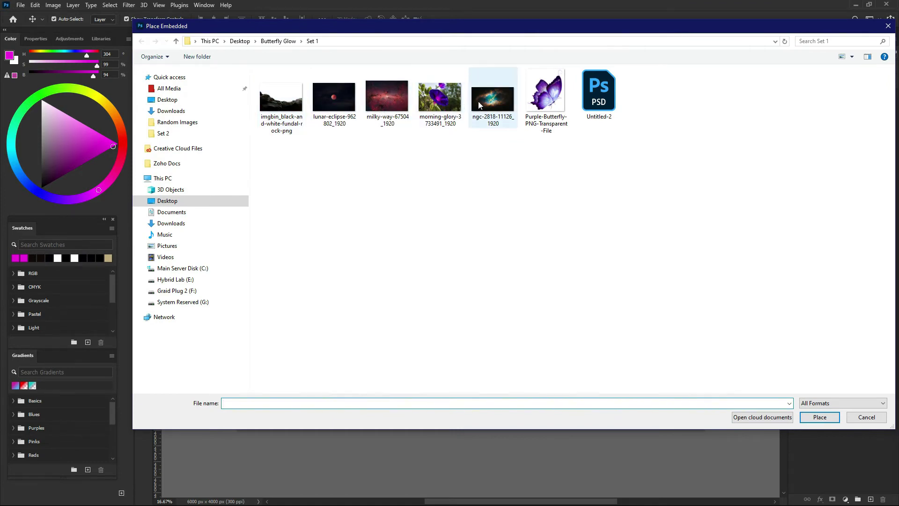
click(543, 107)
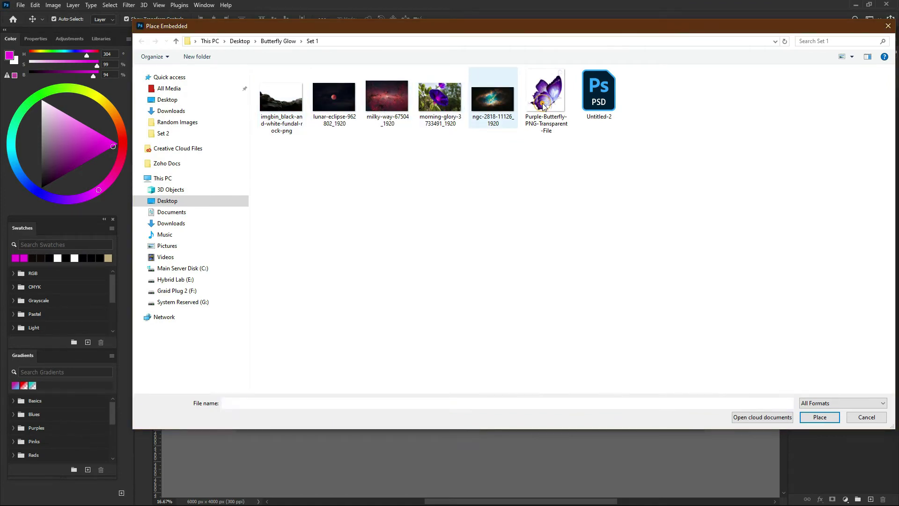
double_click(543, 107)
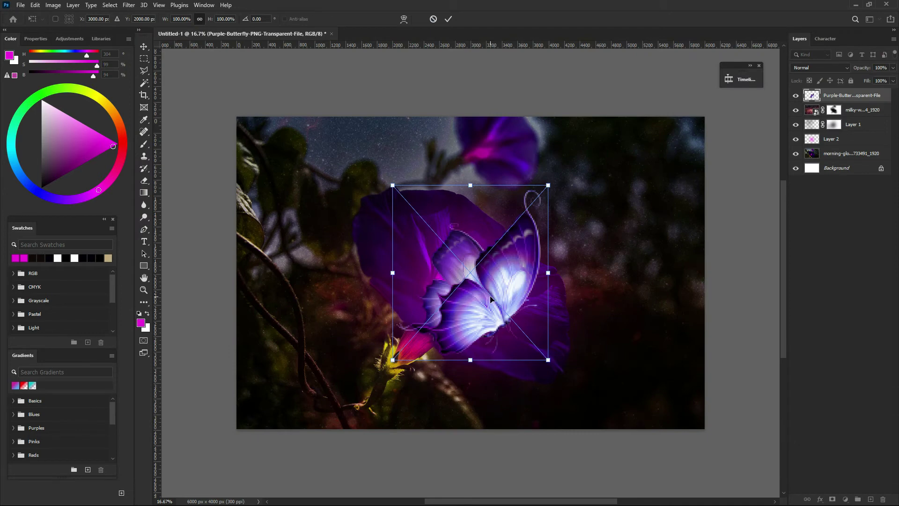
- Flip the butterfly horizontally and move it up to the right of the flower
drag(490, 298, 563, 236)
click(448, 19)
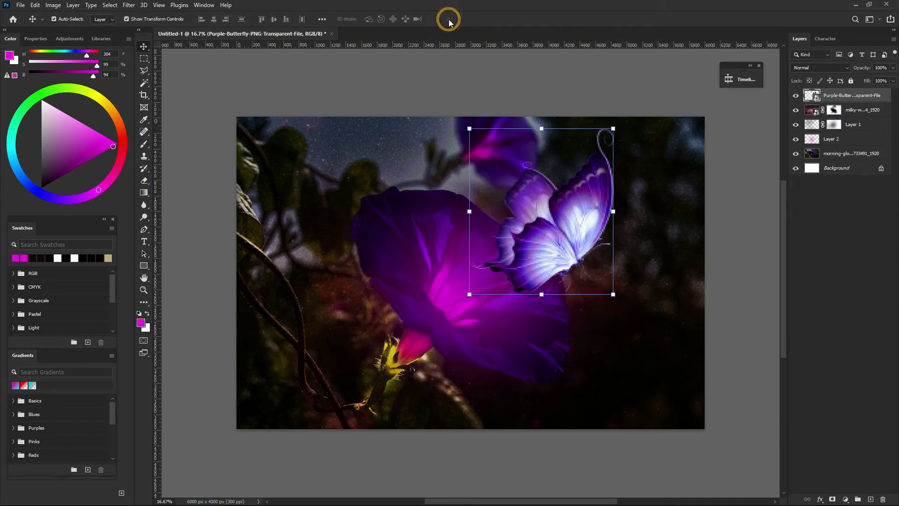
key(ctrl+t)
right_click(569, 221)
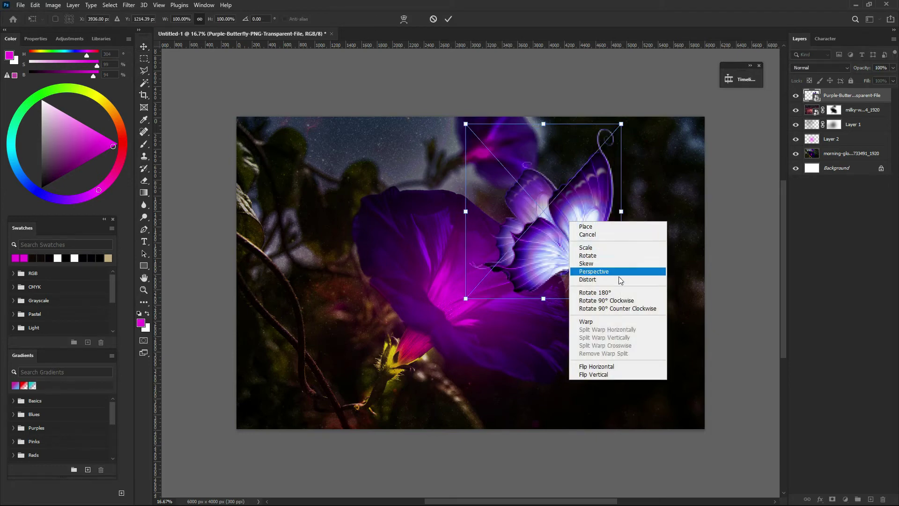
click(628, 369)
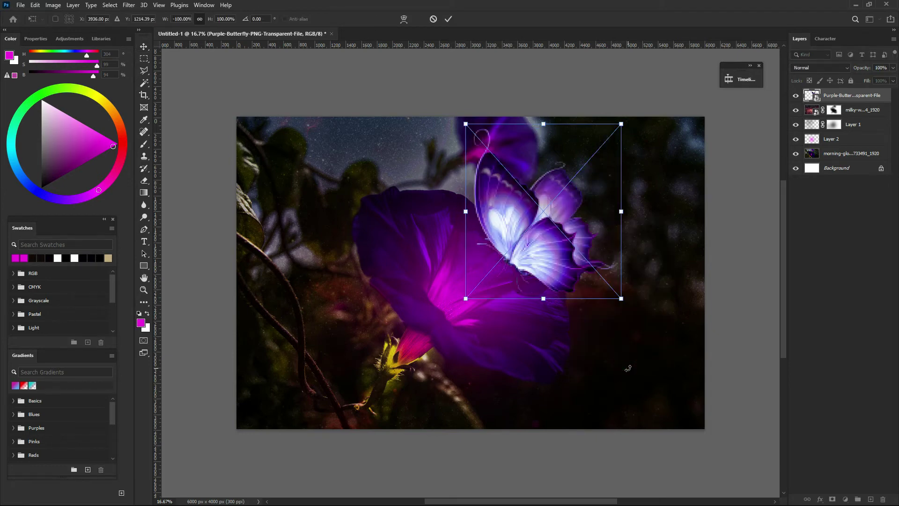
drag(565, 228, 616, 227)
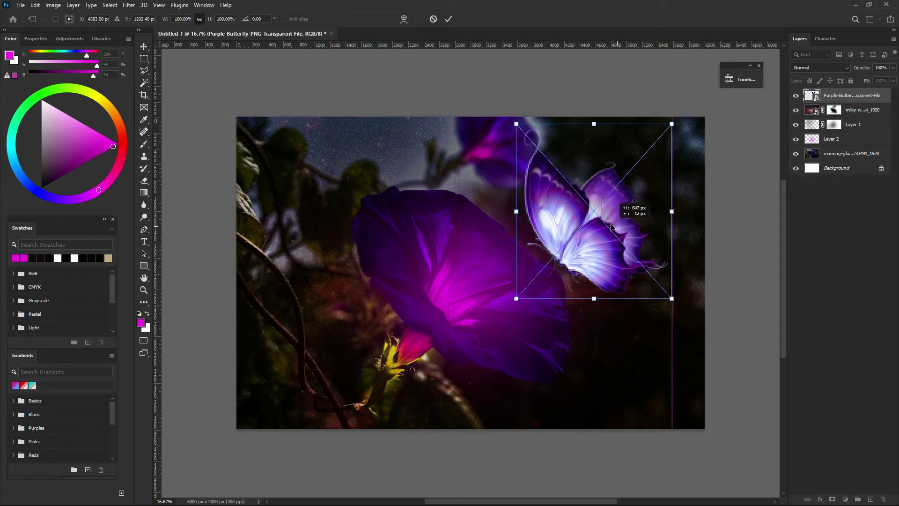
click(448, 19)
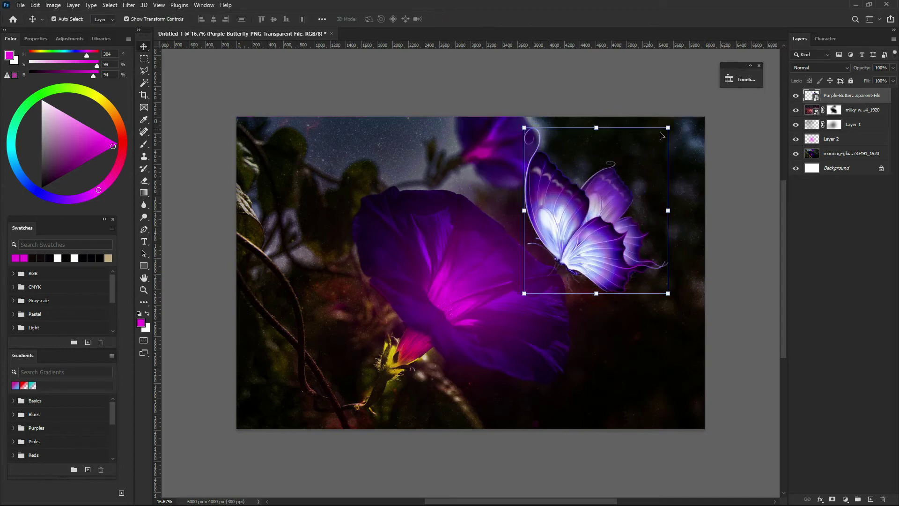
- Resize the butterfly, enlarging it, and position it beside the flower's right edge
drag(668, 125, 596, 218)
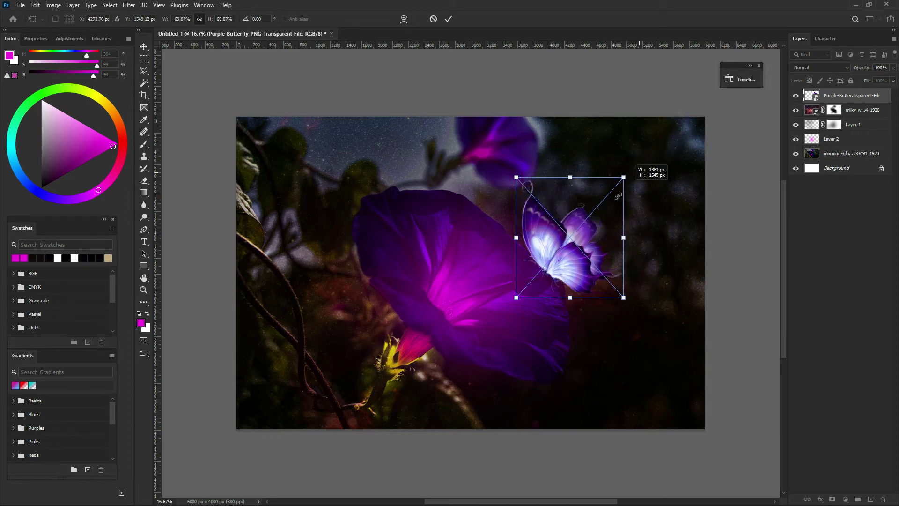
mouse_move(567, 267)
mouse_down()
mouse_move(582, 251)
mouse_move(474, 296)
mouse_up()
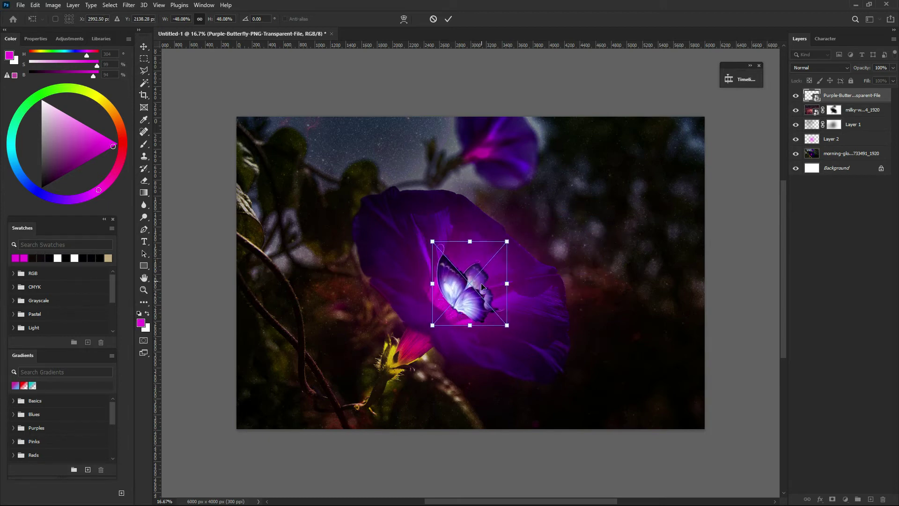
mouse_move(480, 285)
mouse_down()
mouse_move(555, 214)
mouse_move(575, 245)
mouse_up()
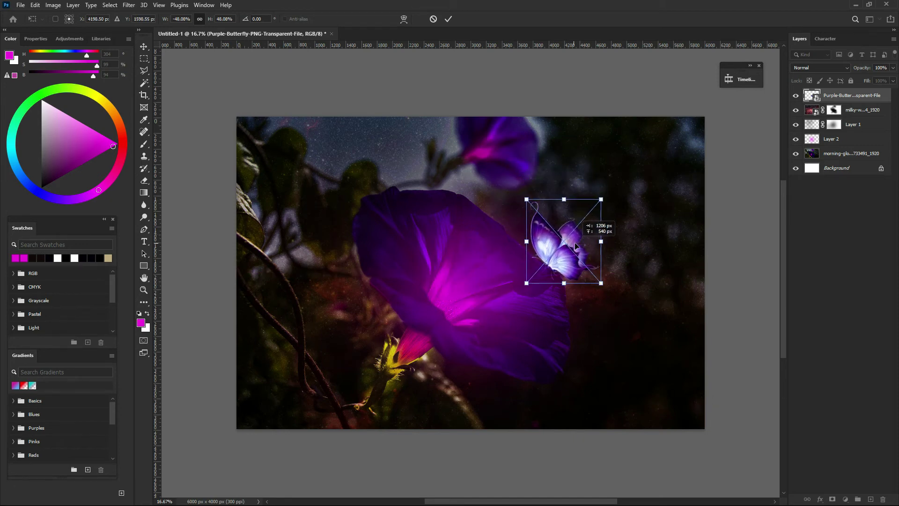
click(449, 19)
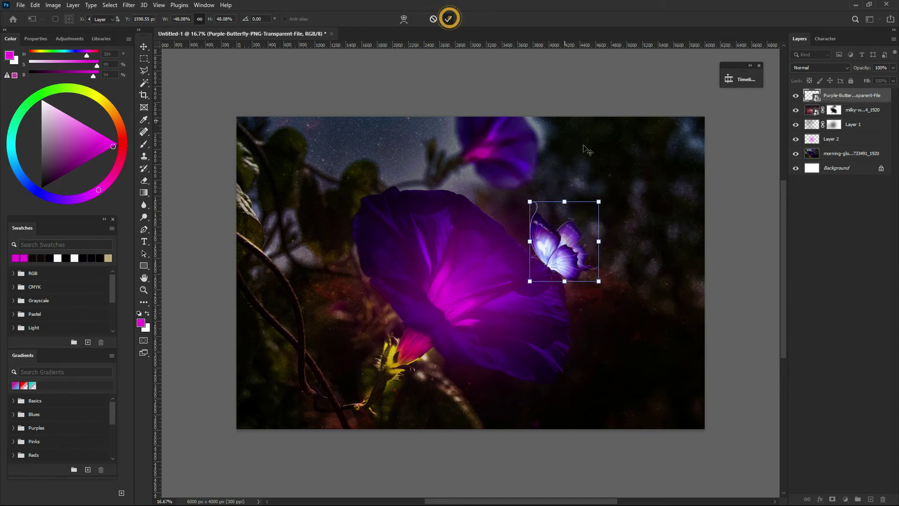
drag(599, 200, 675, 114)
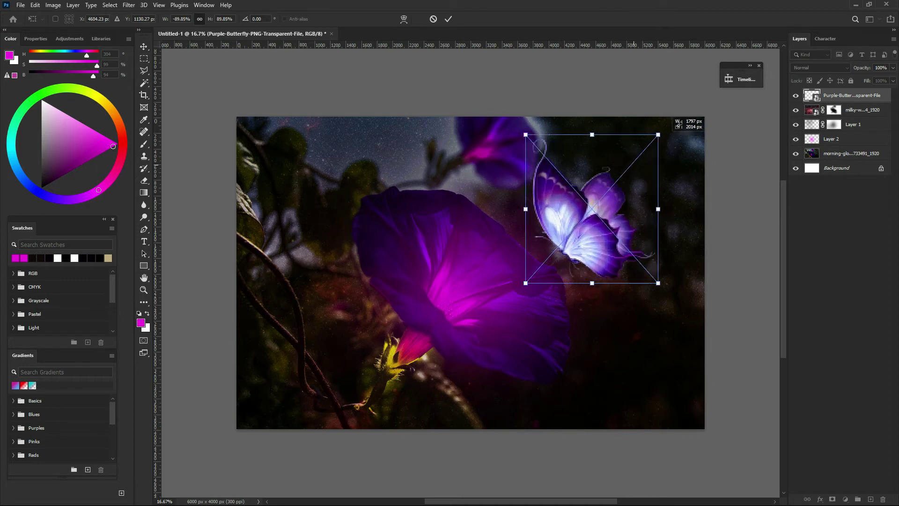
click(448, 19)
drag(594, 211, 574, 229)
- Browse the butterfly layer's blend modes and nudge the butterfly slightly upward
click(817, 68)
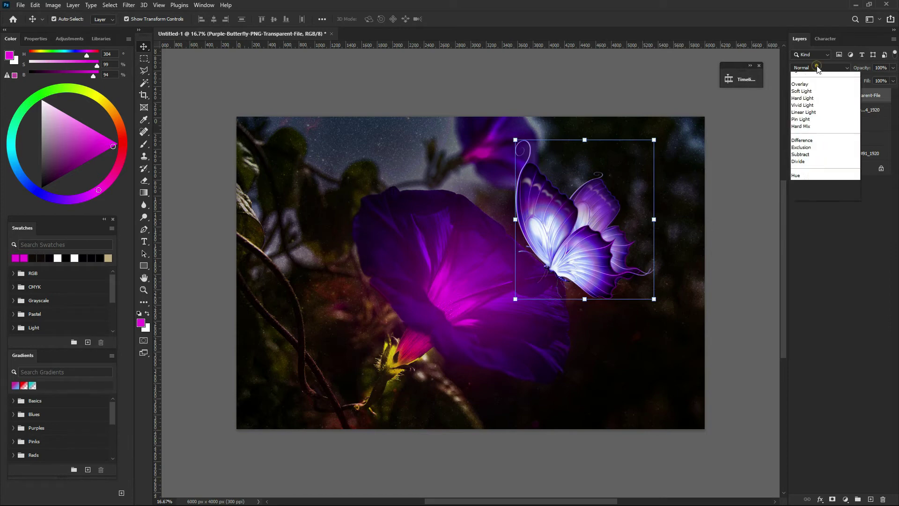
scroll(816, 66, down, 3)
scroll(816, 66, down, 2)
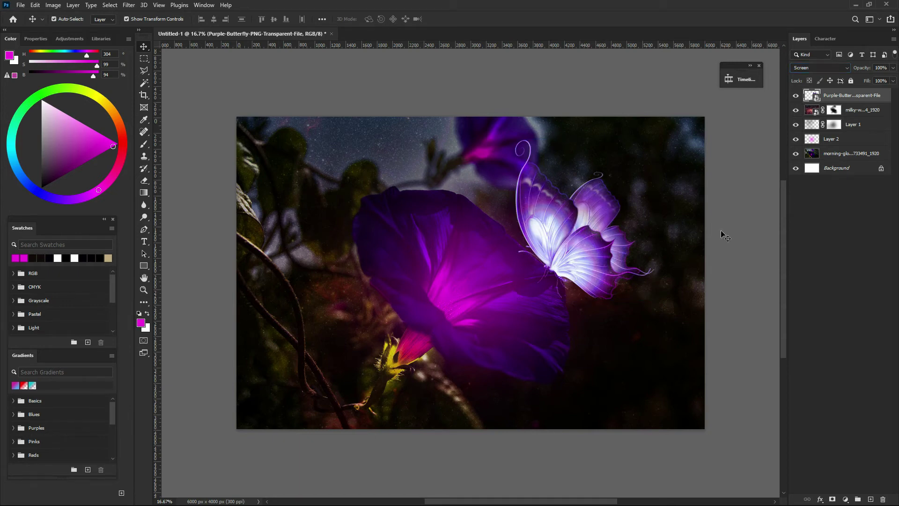
drag(560, 263, 561, 260)
- Set the butterfly layer to Multiply blending and add a white layer mask
scroll(548, 275, up, 3)
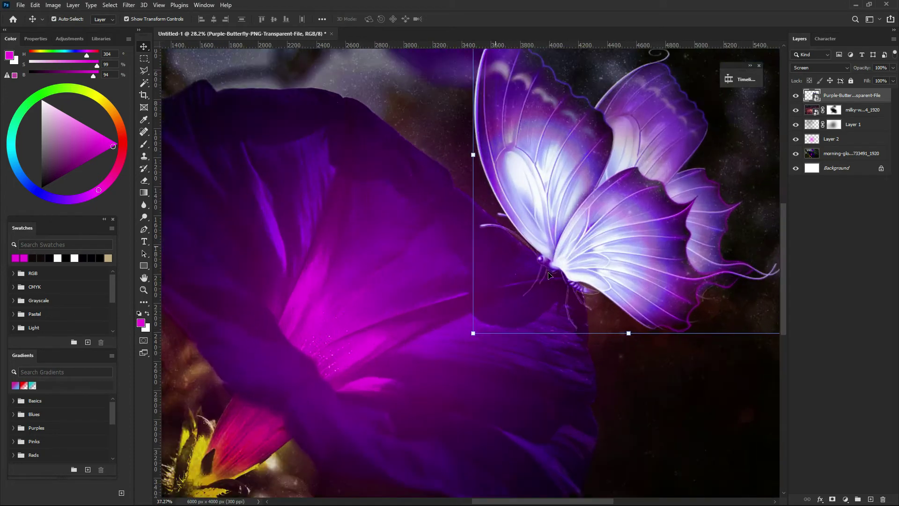
scroll(549, 275, up, 3)
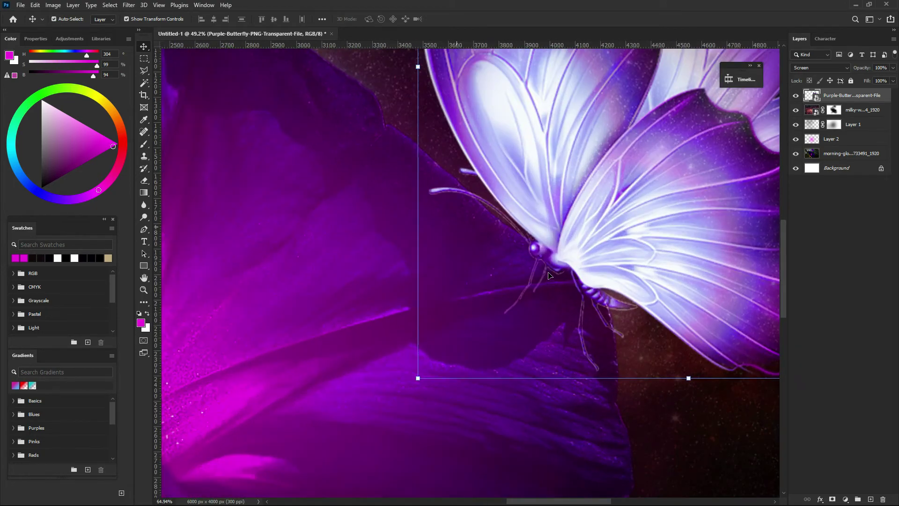
click(806, 68)
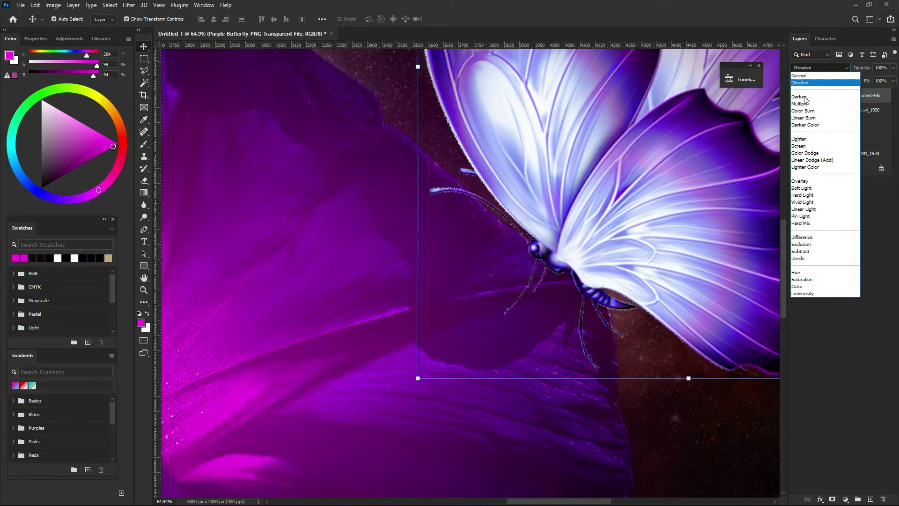
click(805, 103)
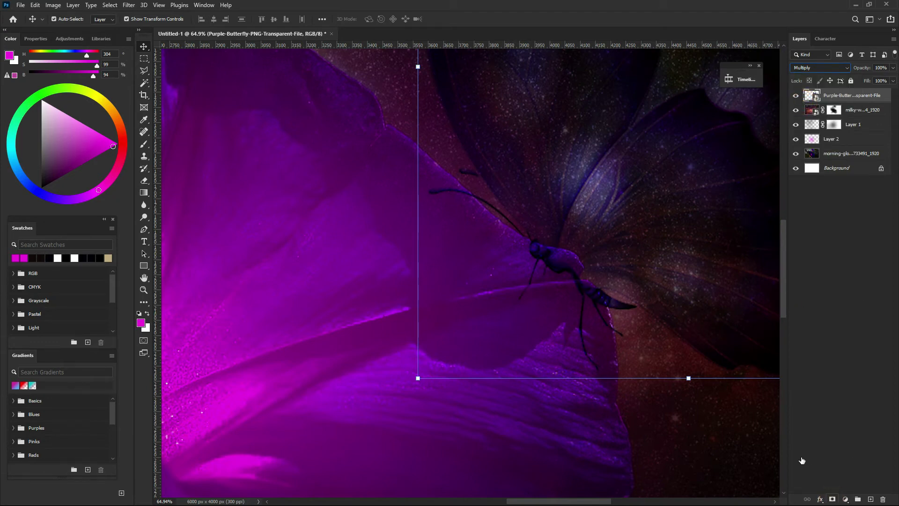
click(832, 499)
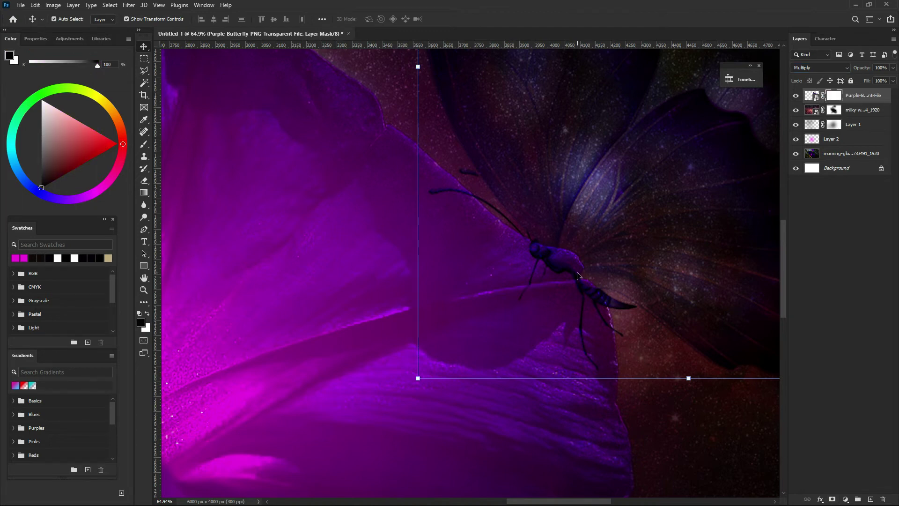
- Switch to the Brush tool and shrink it to 300 px
key(b)
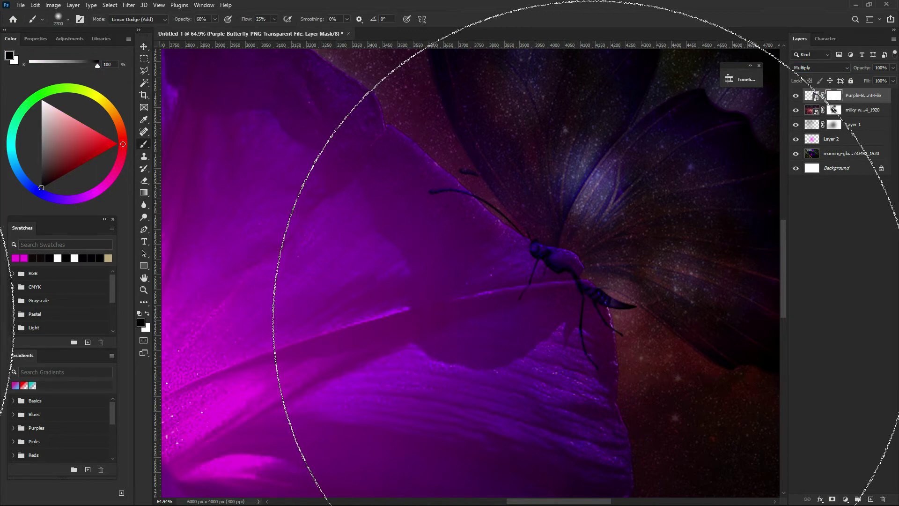
key(bracketleft)
key(bracketleft)
key(bracketleft)
key(bracketleft)
key(bracketleft)
key(bracketleft)
key(bracketleft)
key(bracketleft)
key(bracketleft)
key(bracketleft)
key(bracketleft)
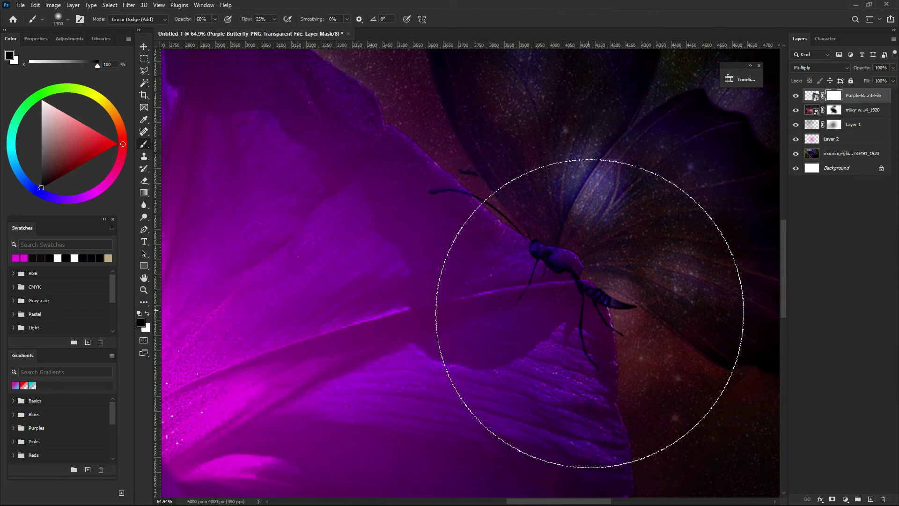
key(bracketleft)
key(bracketleft)
key(bracketleft)
key(bracketleft)
key(bracketleft)
key(bracketleft)
key(bracketleft)
key(bracketleft)
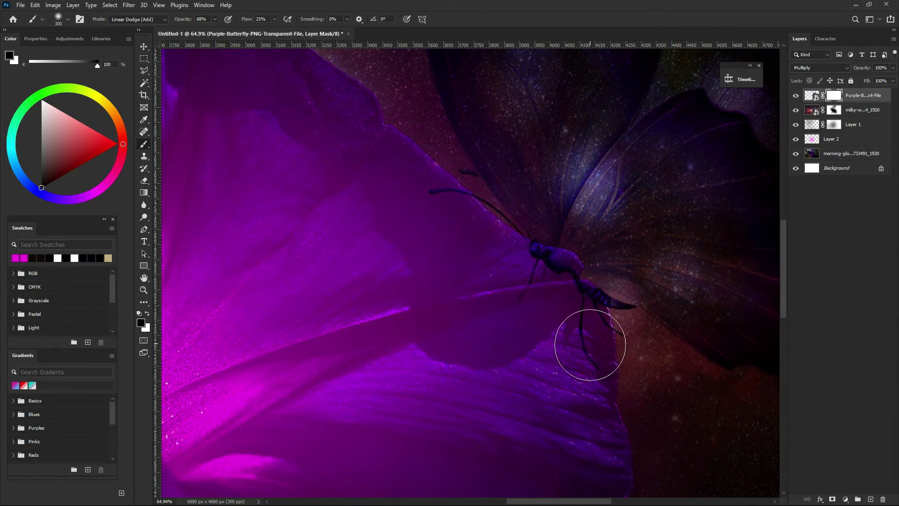
key(bracketleft)
key(bracketleft)
key(bracketleft)
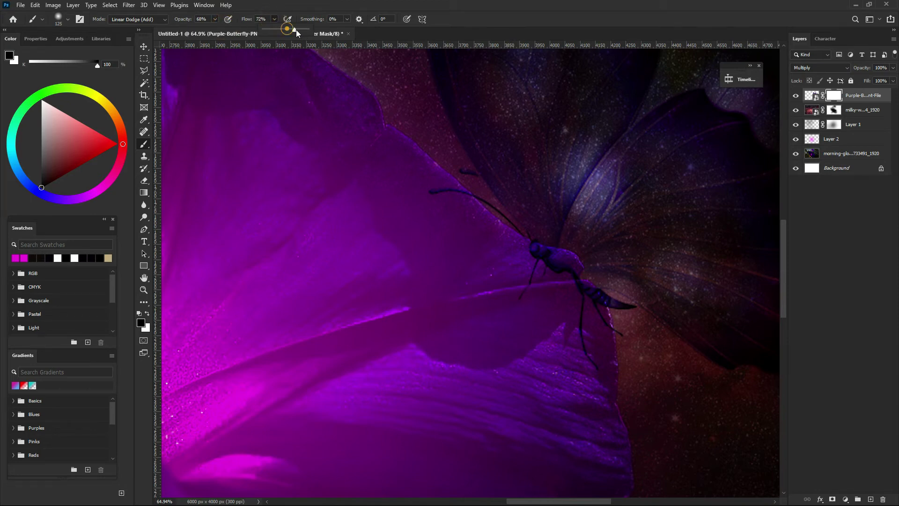
click(573, 328)
right_click(583, 336)
click(580, 357)
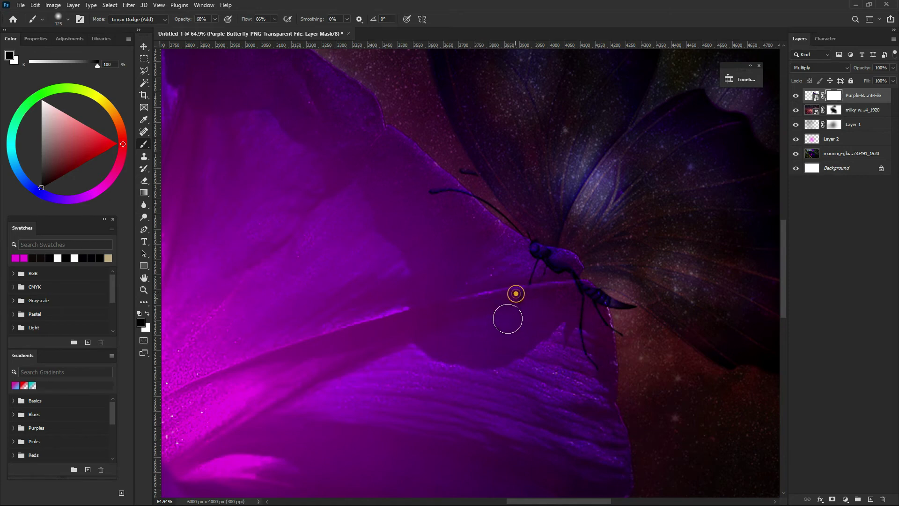
- Paint white on the mask to reveal the butterfly's lower leg, comparing visibility
key(x)
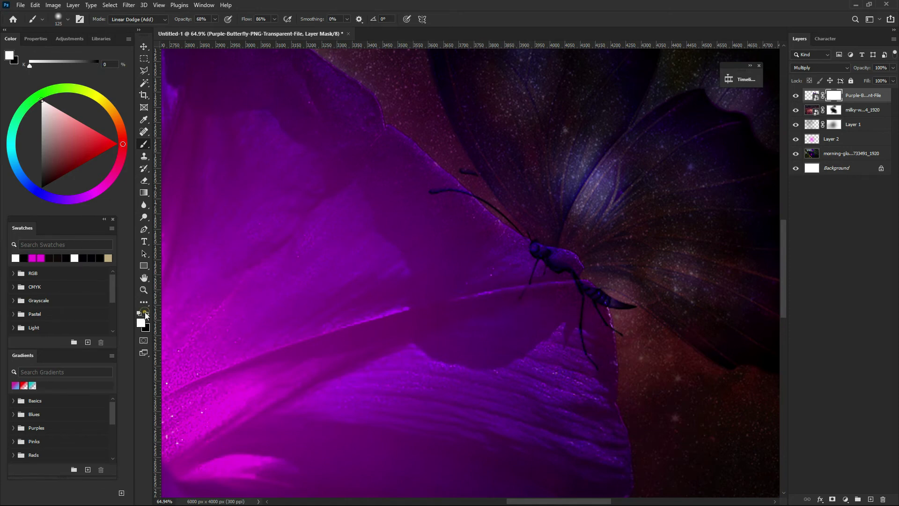
click(528, 282)
key(x)
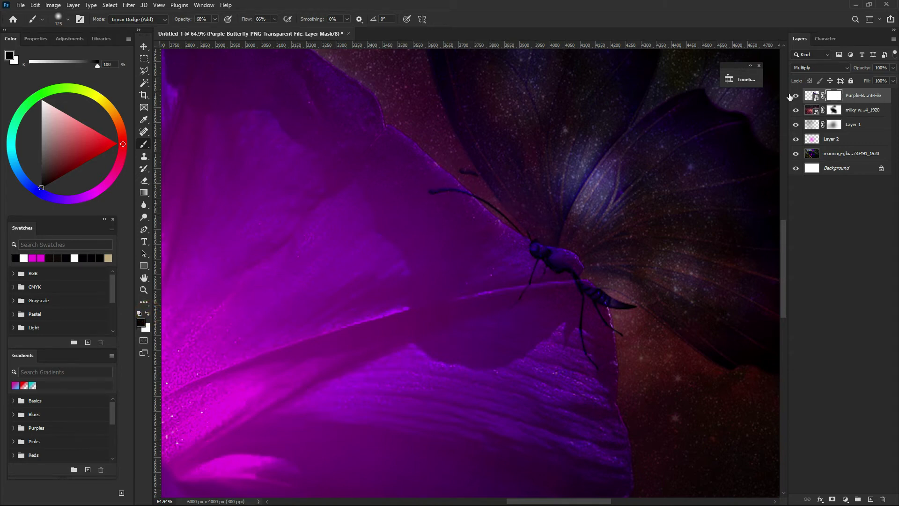
click(796, 96)
click(795, 95)
right_click(523, 289)
click(534, 279)
- Erase around the butterfly's lower body and return the layer to Normal blending
key(e)
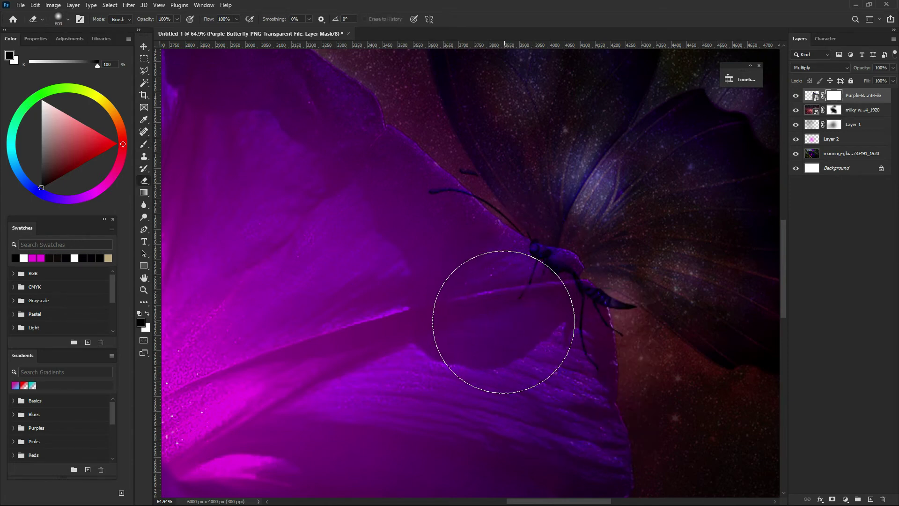
drag(504, 323, 521, 323)
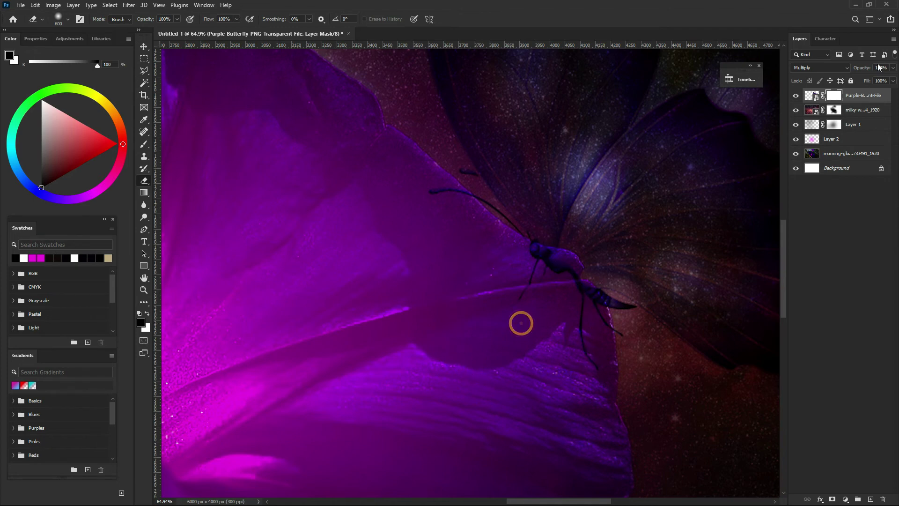
click(796, 96)
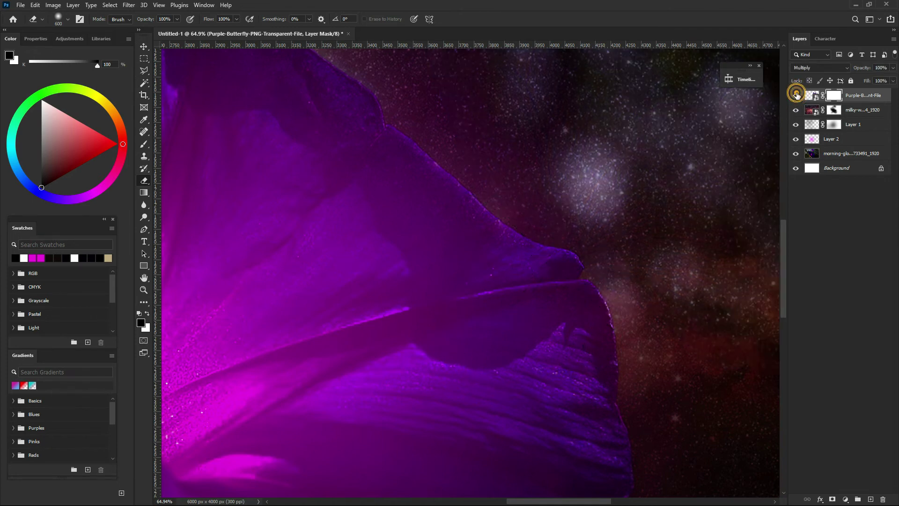
click(797, 96)
click(813, 67)
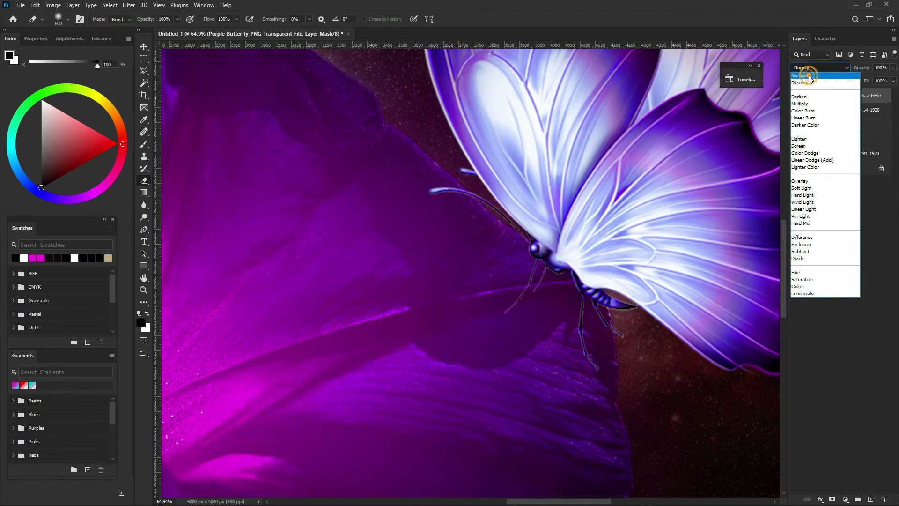
click(806, 68)
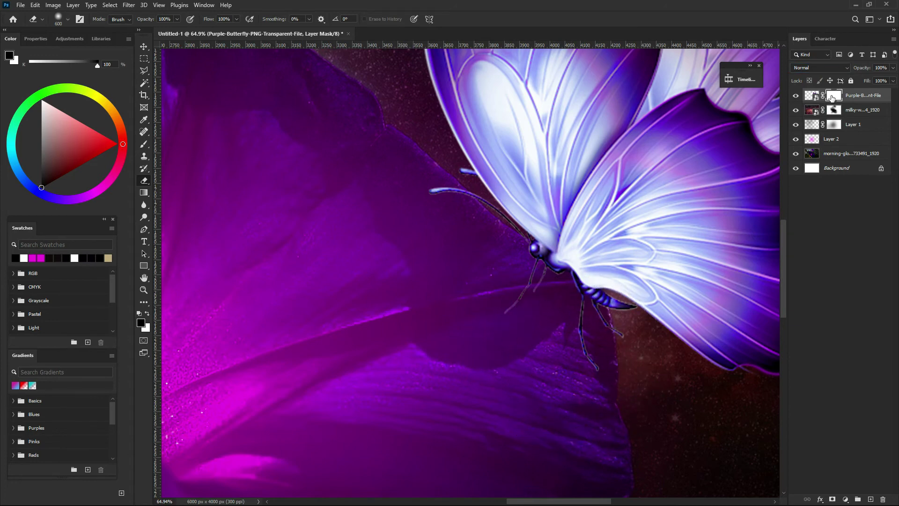
- Rasterize the butterfly layer and erase its legs and lower antenna over the petal
right_click(850, 99)
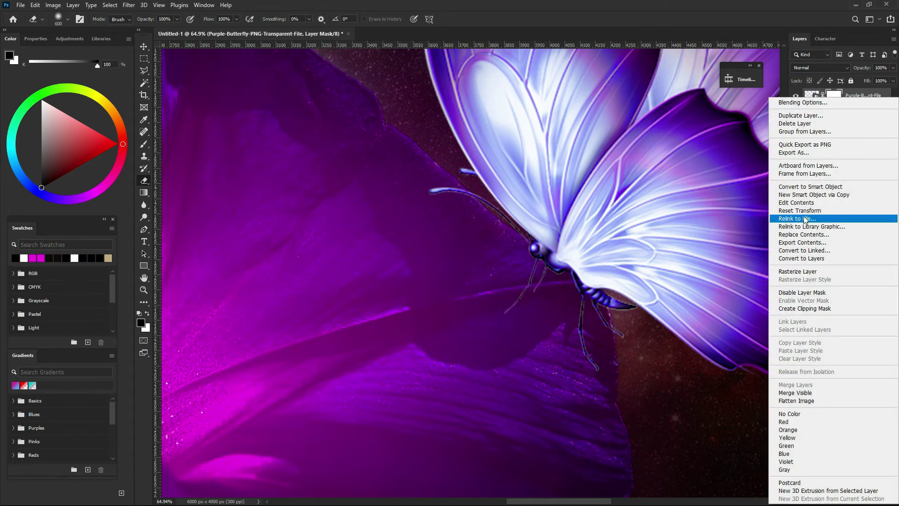
click(804, 272)
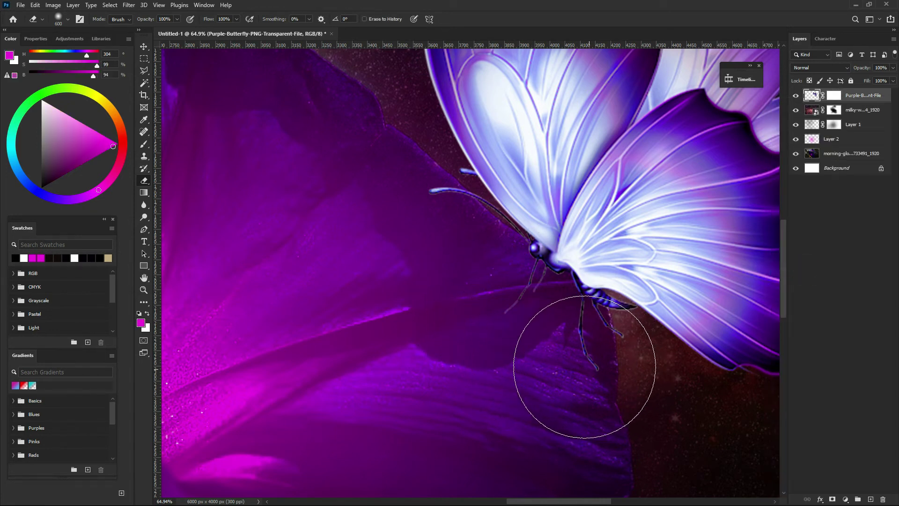
drag(574, 357, 579, 375)
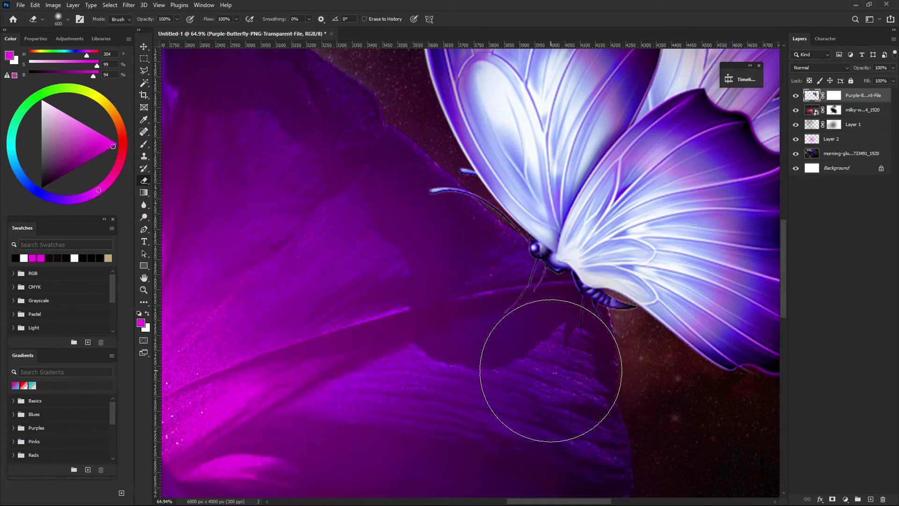
key(bracketleft)
key(bracketleft)
key(bracketleft)
key(bracketleft)
key(bracketleft)
key(bracketleft)
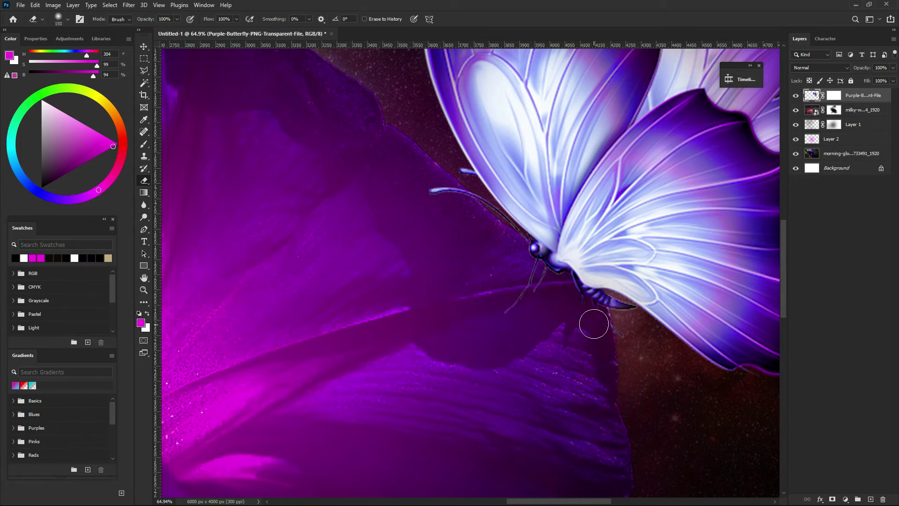
key(bracketleft)
key(bracketleft)
click(522, 293)
drag(528, 293, 519, 307)
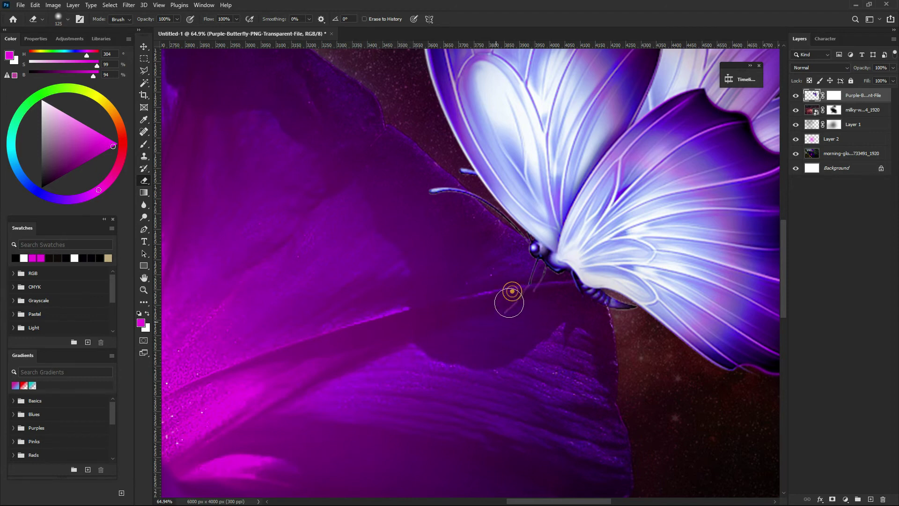
- Erase the left antenna, head stubs, wing-base edge and stray bluish fragment
click(535, 275)
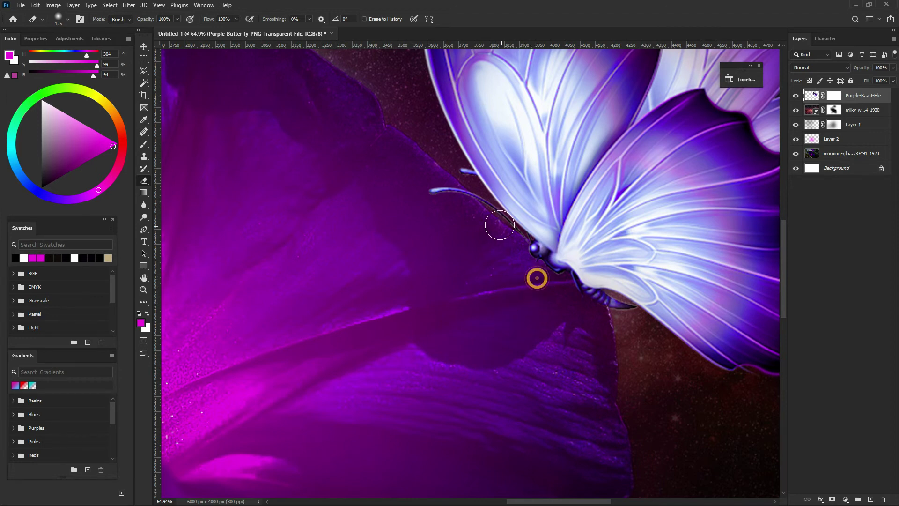
drag(505, 237, 431, 180)
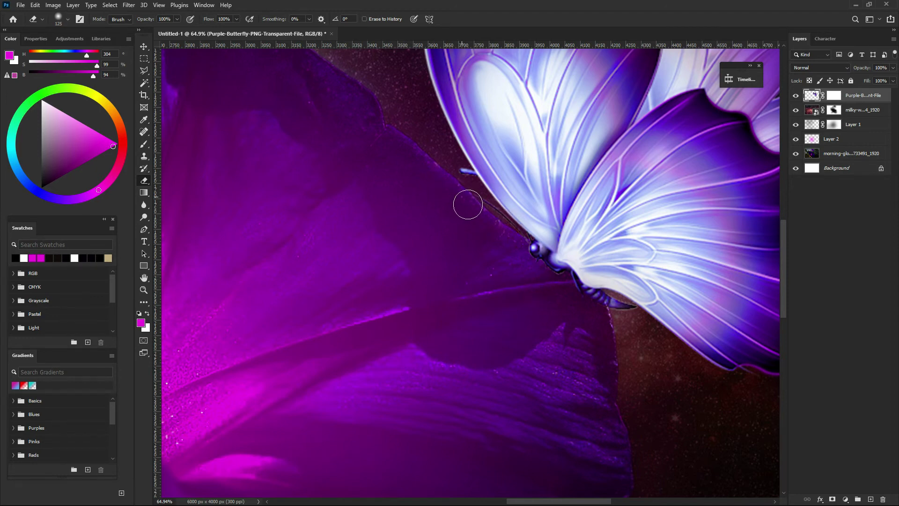
click(493, 222)
drag(519, 255, 570, 294)
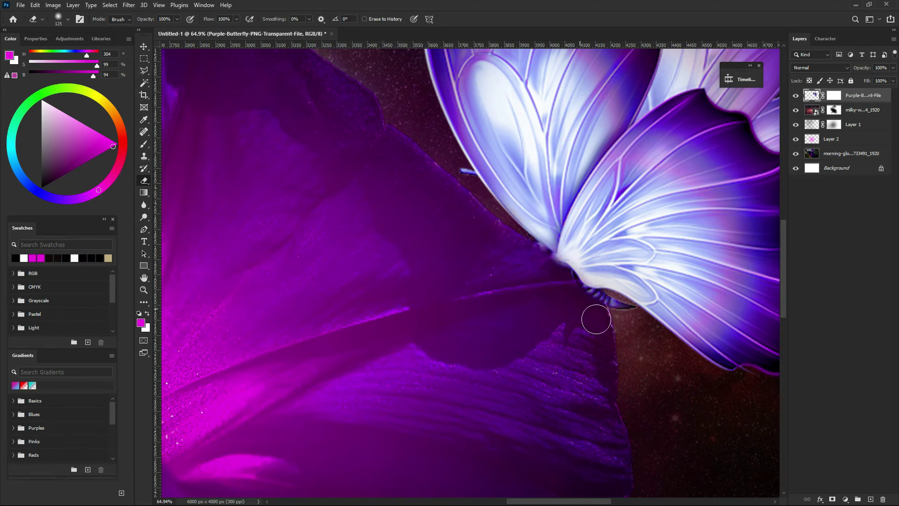
key(bracketleft)
key(bracketleft)
key(bracketleft)
key(bracketleft)
drag(627, 307, 613, 310)
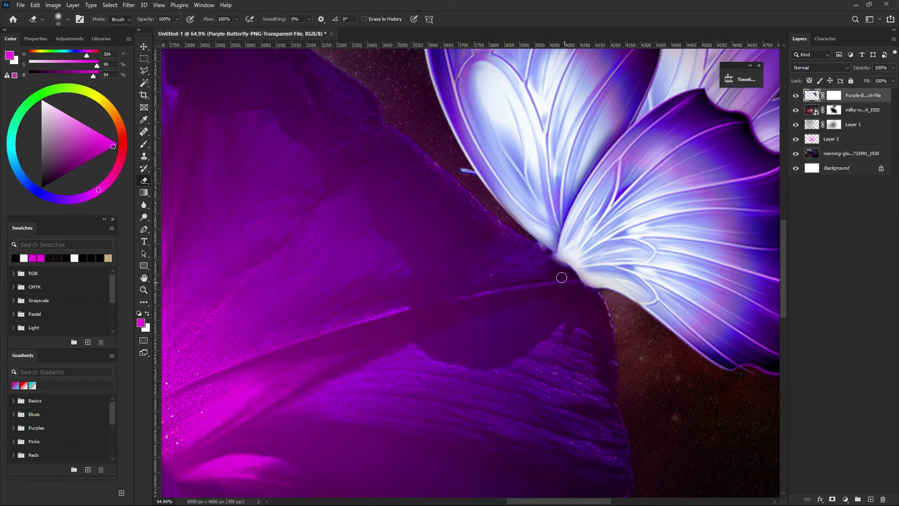
mouse_move(562, 277)
mouse_down()
mouse_move(555, 257)
mouse_move(531, 246)
mouse_up()
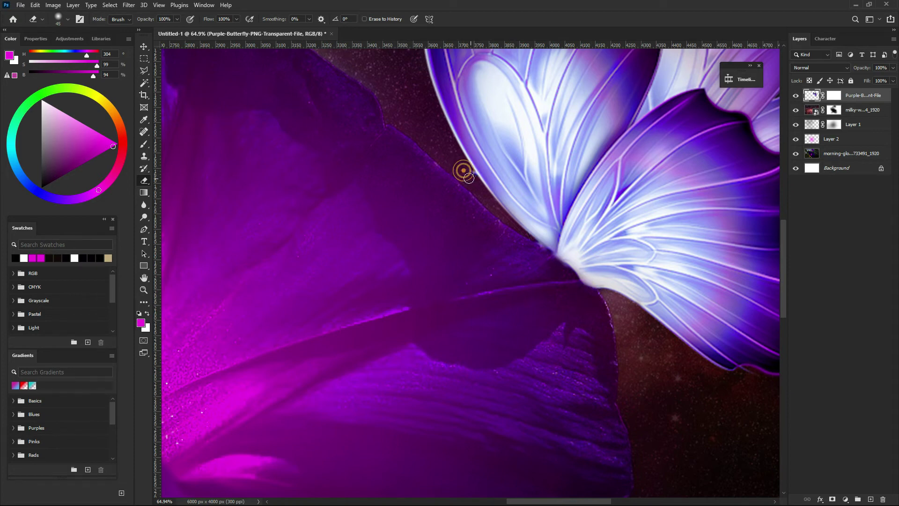
drag(463, 170, 472, 173)
- Zoom out, switch to the Move tool and deselect the butterfly layer
scroll(520, 309, down, 3)
scroll(520, 290, down, 4)
scroll(511, 277, down, 1)
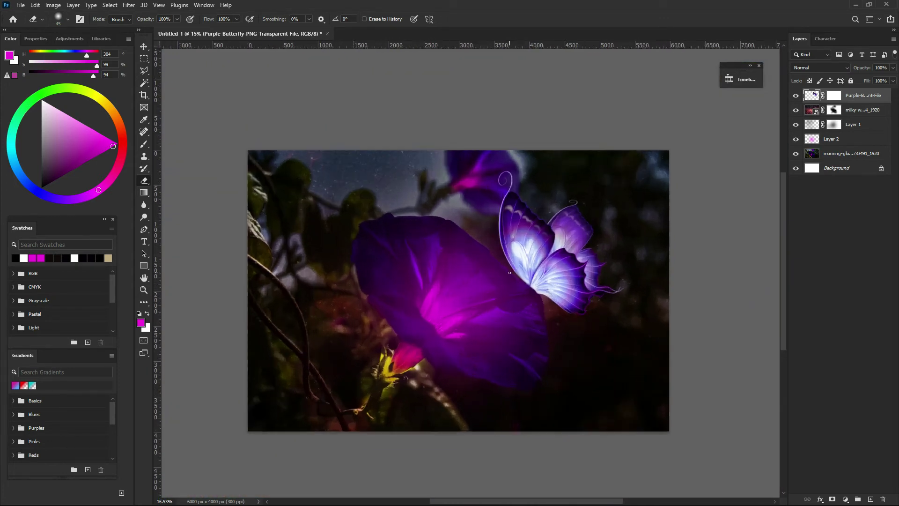
scroll(505, 267, up, 2)
scroll(504, 260, up, 1)
scroll(501, 257, down, 2)
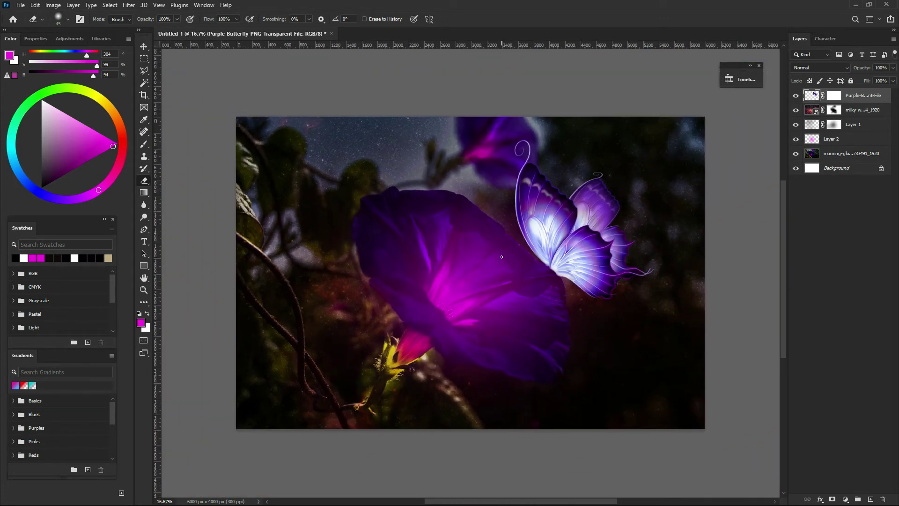
click(144, 47)
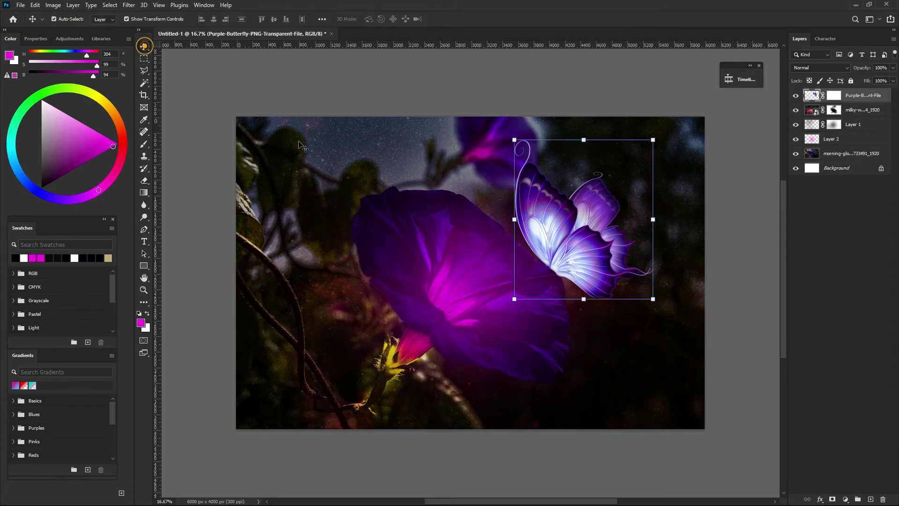
click(522, 86)
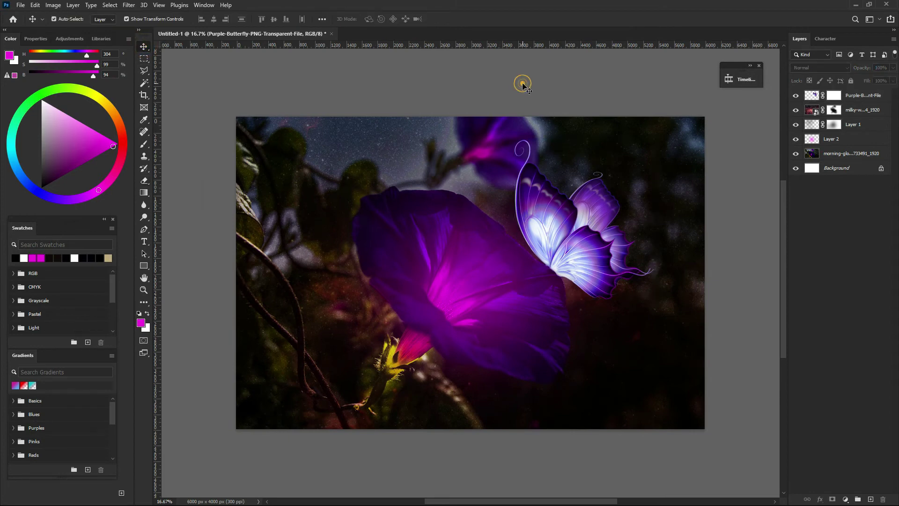
- Alt-drag the butterfly to create a duplicate and try shrinking it onto the bud
click(560, 255)
mouse_move(568, 245)
mouse_down()
mouse_move(439, 288)
mouse_move(455, 260)
mouse_up()
key(ctrl+t)
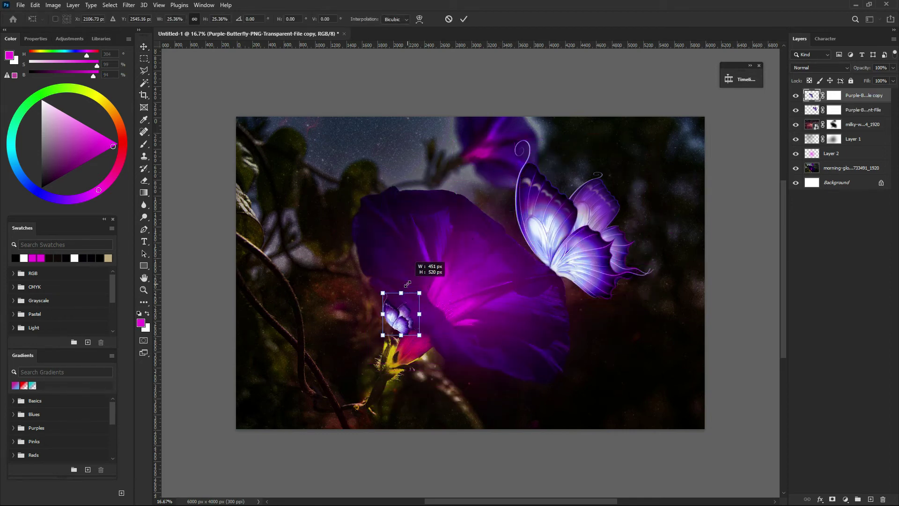
mouse_move(520, 177)
mouse_down()
mouse_move(414, 298)
mouse_move(400, 352)
mouse_move(312, 340)
mouse_up()
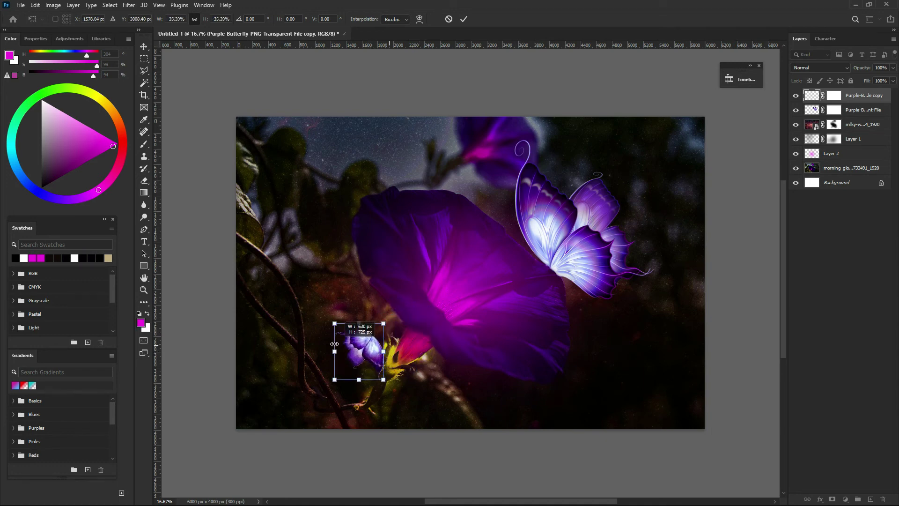
click(449, 20)
- Flip the copy horizontally, scale it to about 30% and place it by the bud
drag(440, 279, 395, 335)
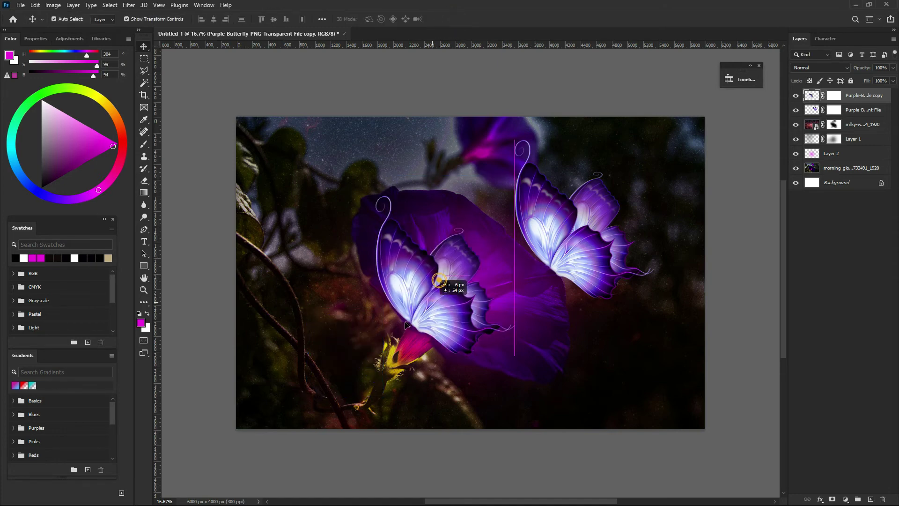
right_click(395, 334)
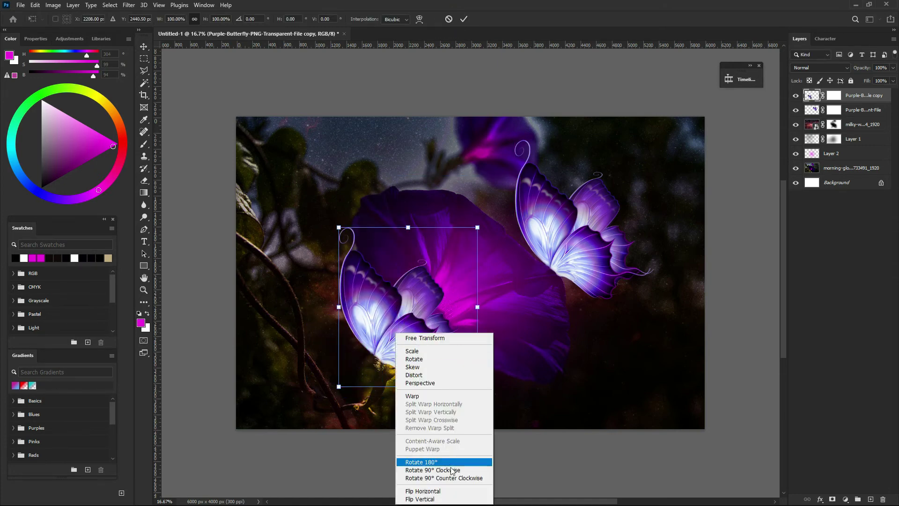
click(444, 491)
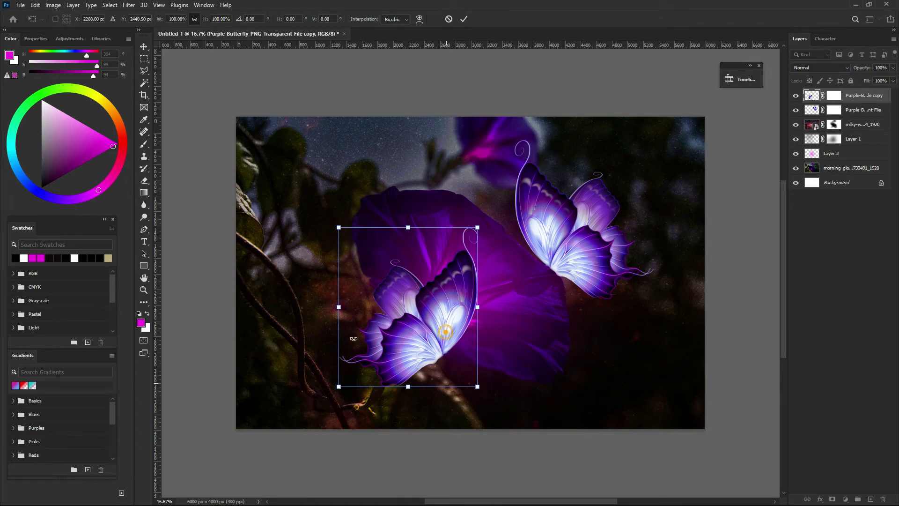
mouse_move(412, 340)
mouse_down()
mouse_move(378, 202)
mouse_move(332, 330)
mouse_up()
mouse_move(333, 361)
mouse_down()
mouse_move(384, 363)
mouse_move(389, 333)
mouse_move(382, 358)
mouse_up()
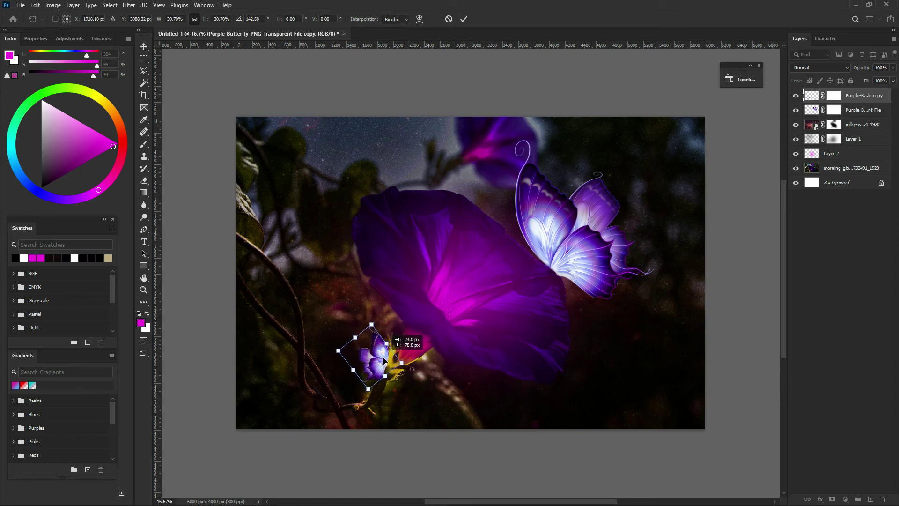
key(Return)
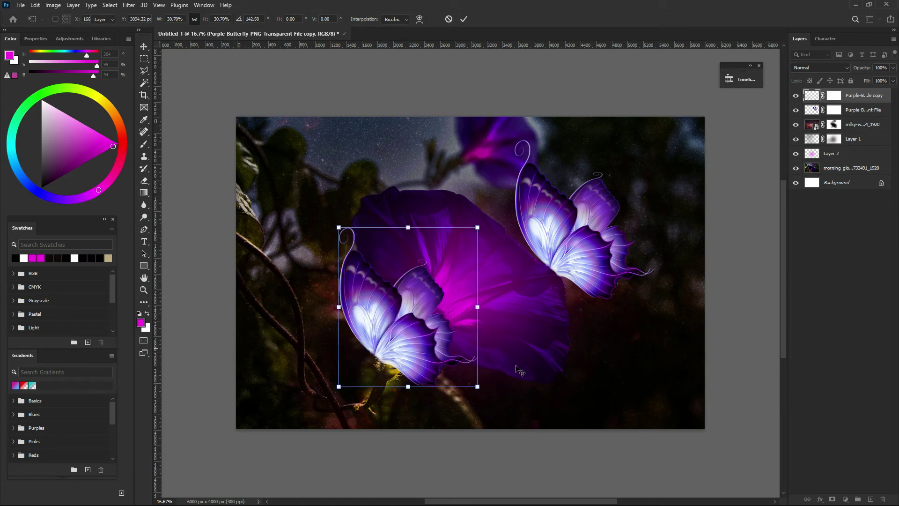
- Check the result by selecting layers and toggling Layer 2's visibility
click(562, 99)
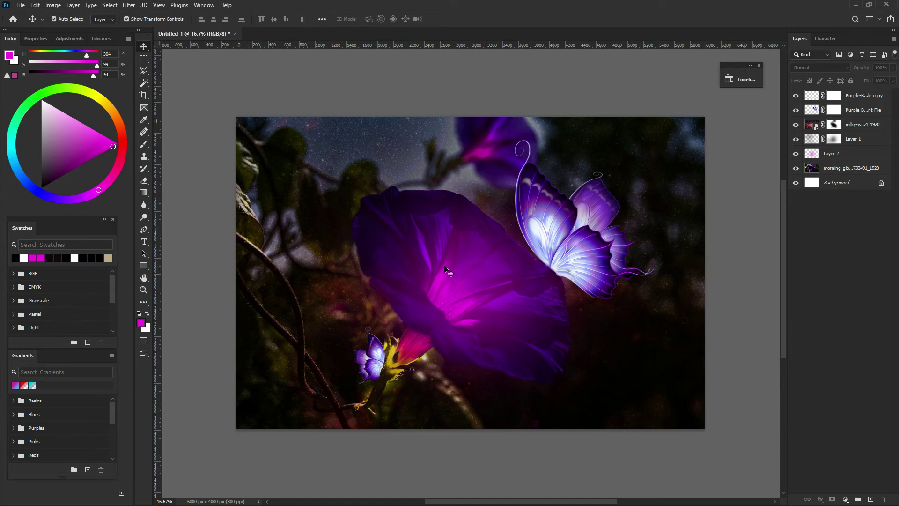
click(380, 361)
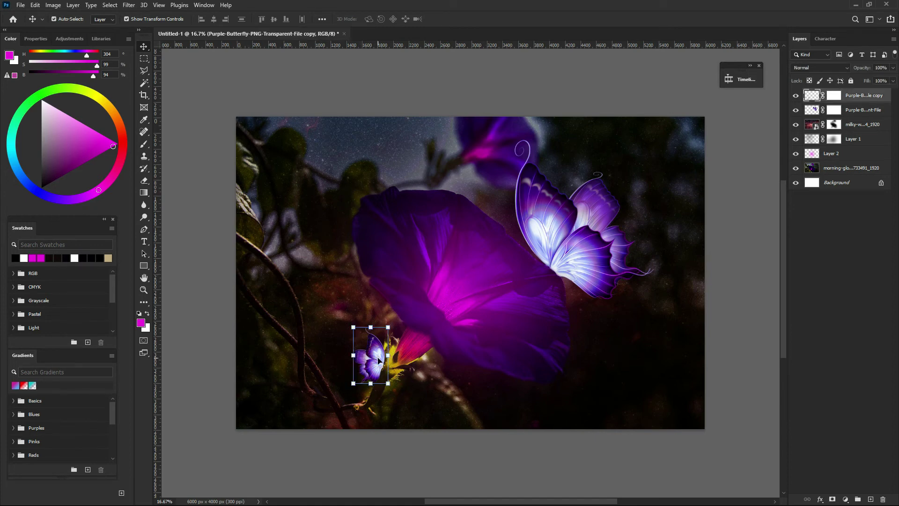
click(429, 106)
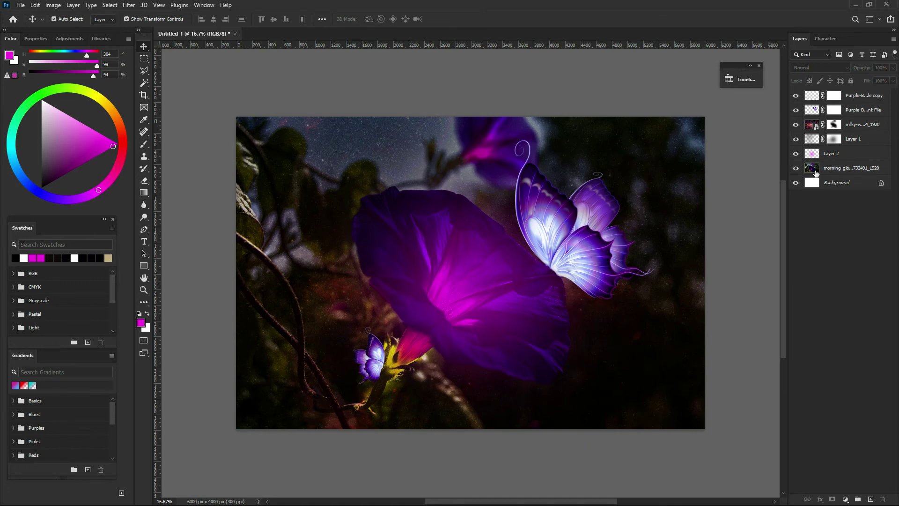
click(830, 169)
click(832, 153)
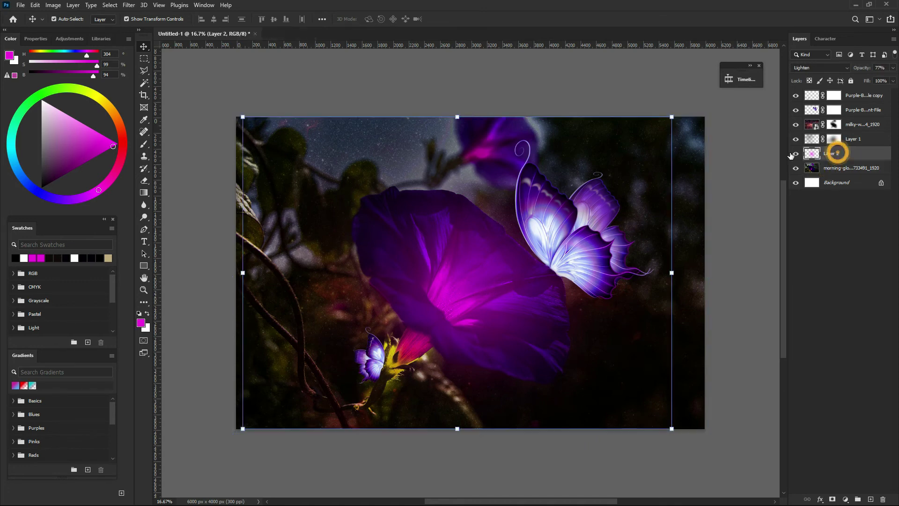
click(796, 154)
click(639, 94)
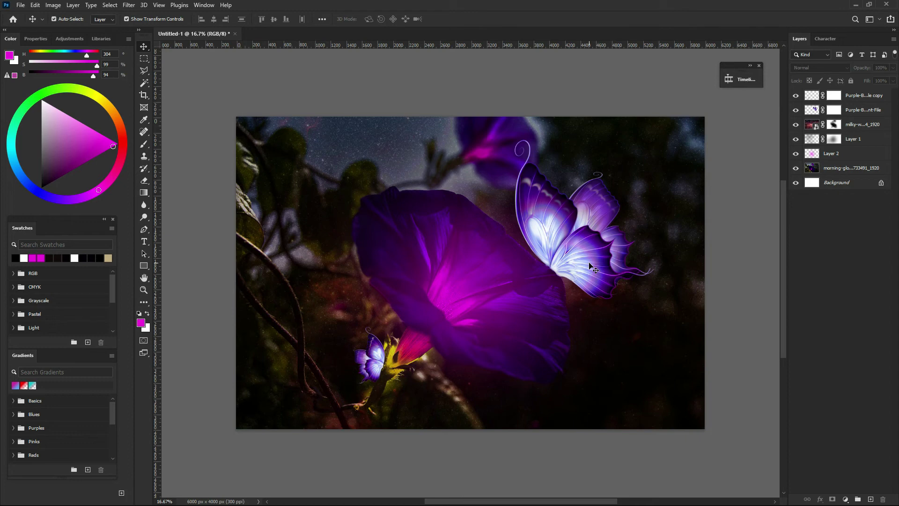
click(837, 158)
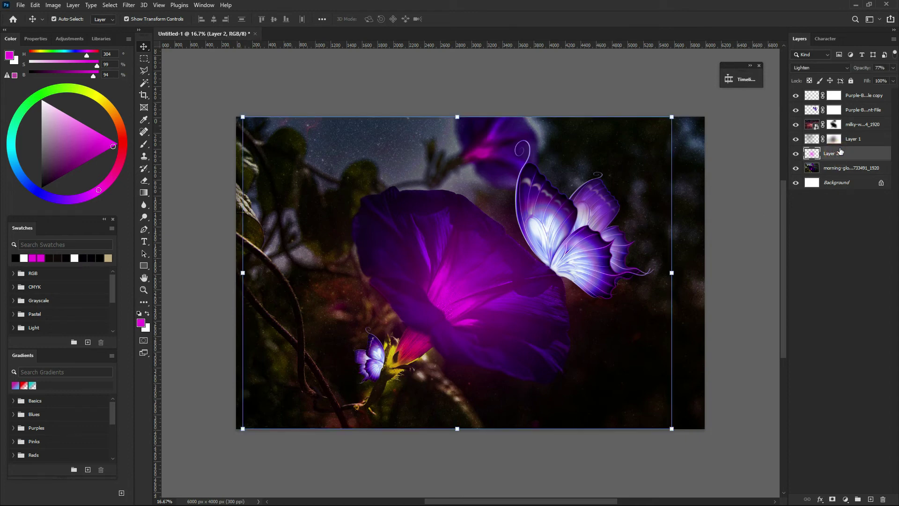
click(851, 94)
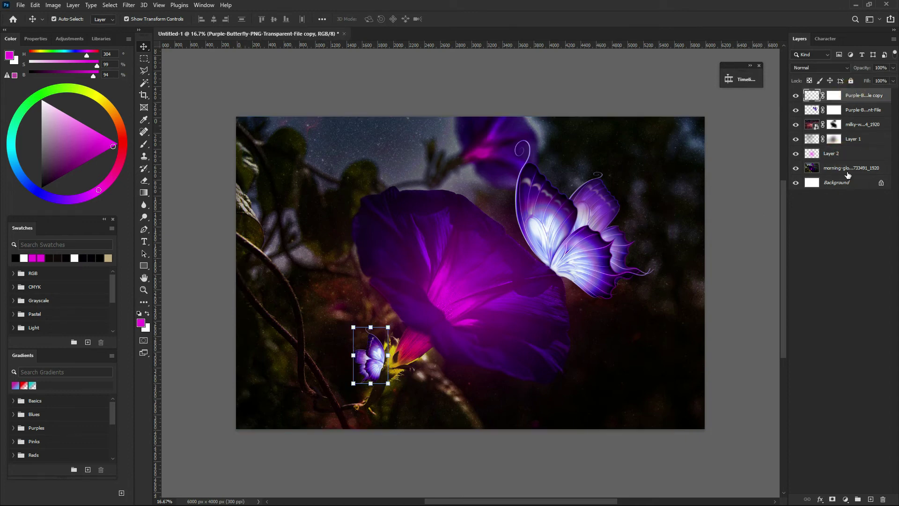
- Add a Color Lookup adjustment layer using the 2Strip.look 3D LUT
click(846, 499)
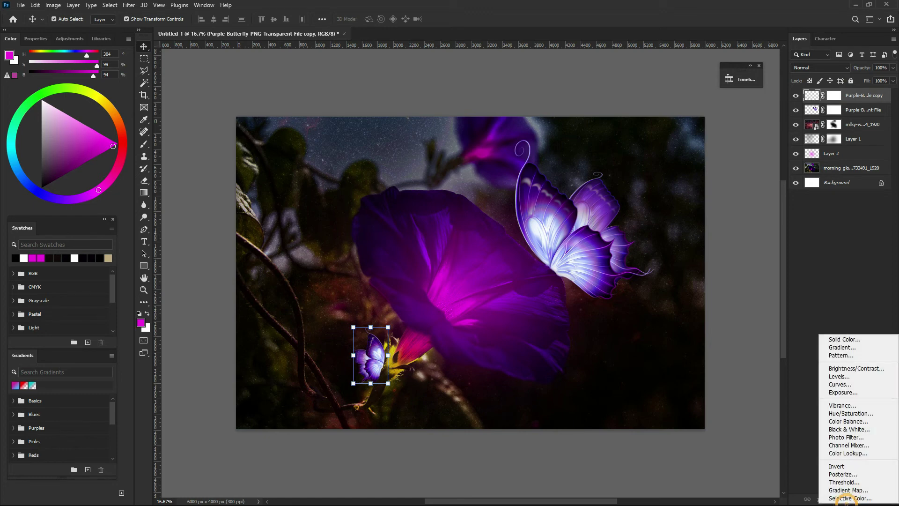
click(850, 453)
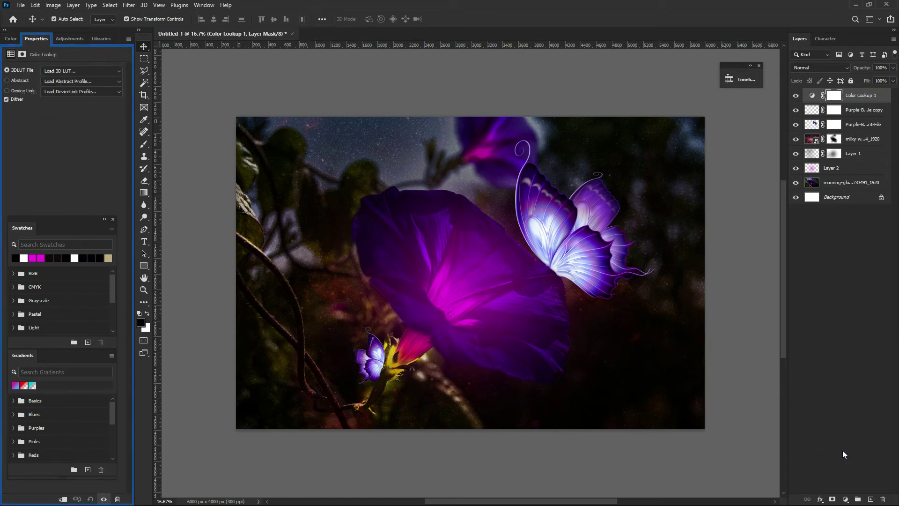
click(77, 72)
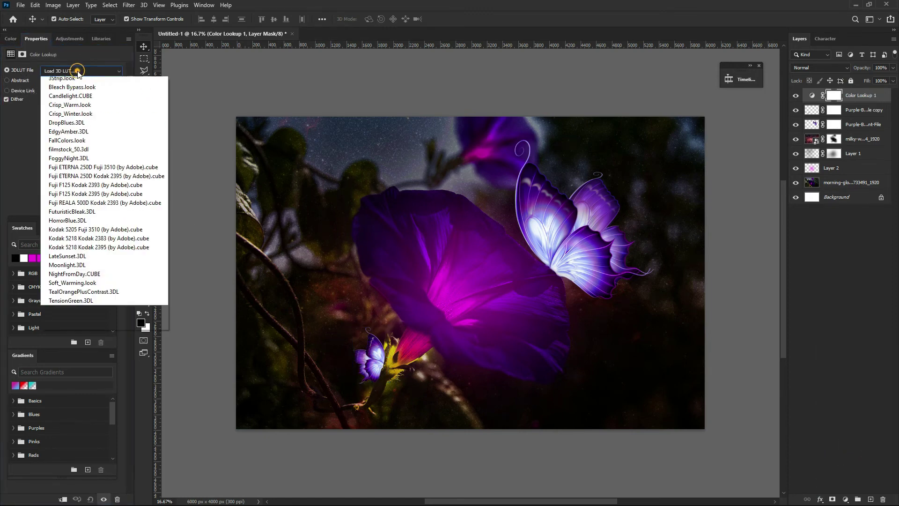
click(62, 108)
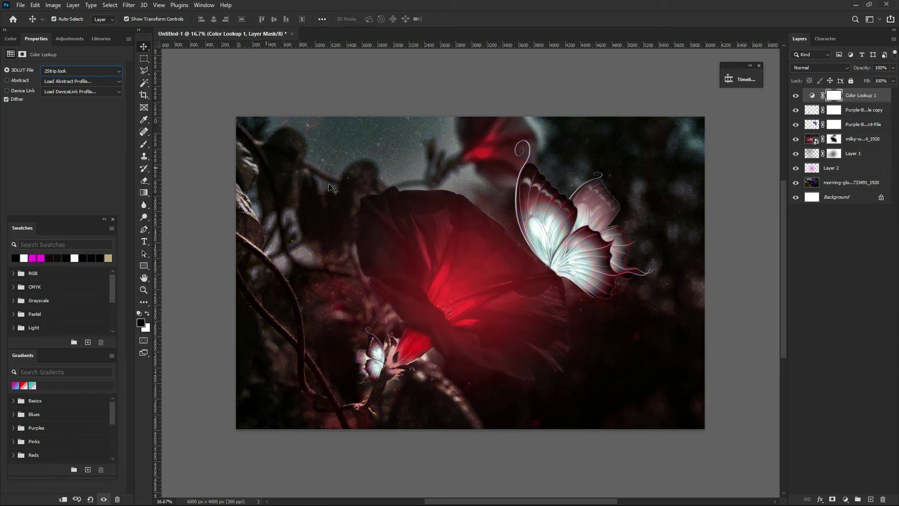
click(547, 84)
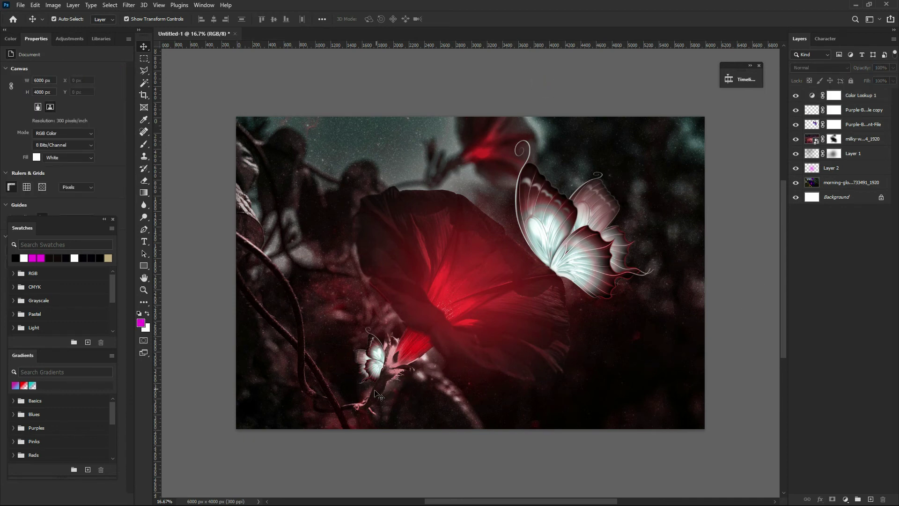
- Set the Color Lookup layer's opacity to 85%
click(858, 96)
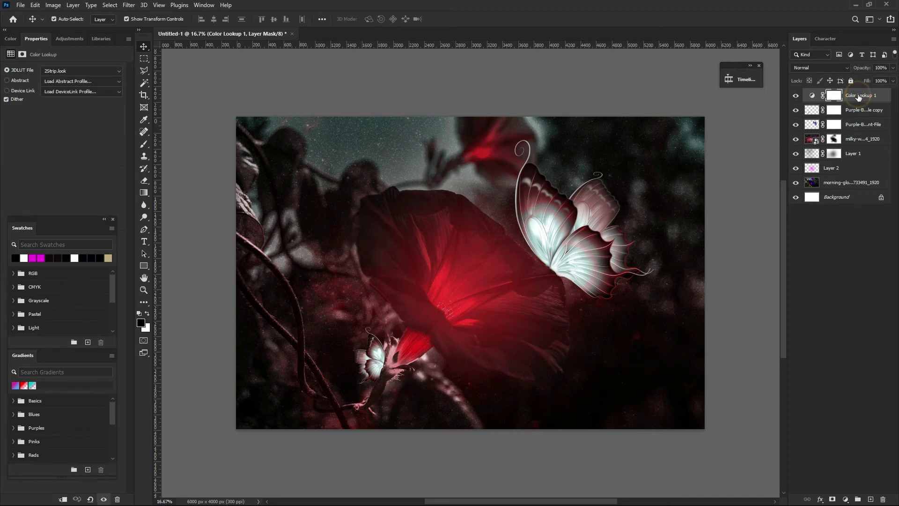
click(880, 68)
text(85)
click(402, 342)
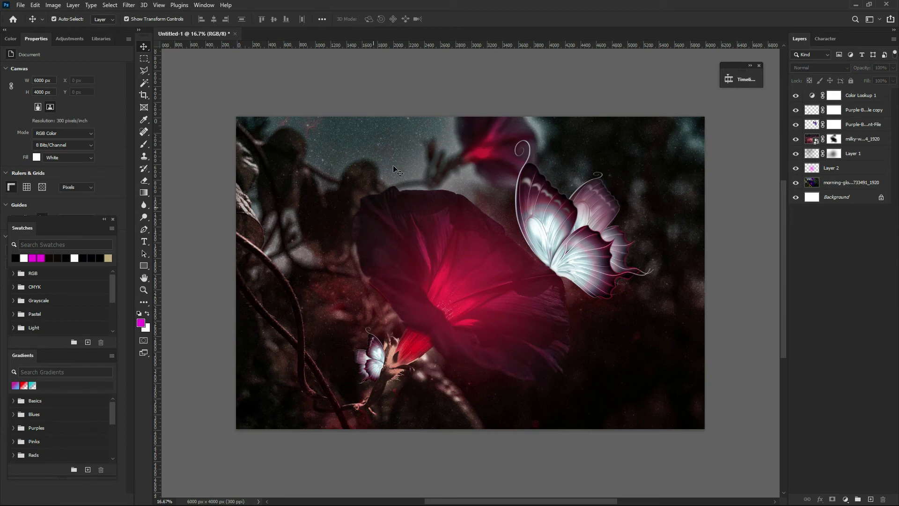
click(405, 98)
click(18, 5)
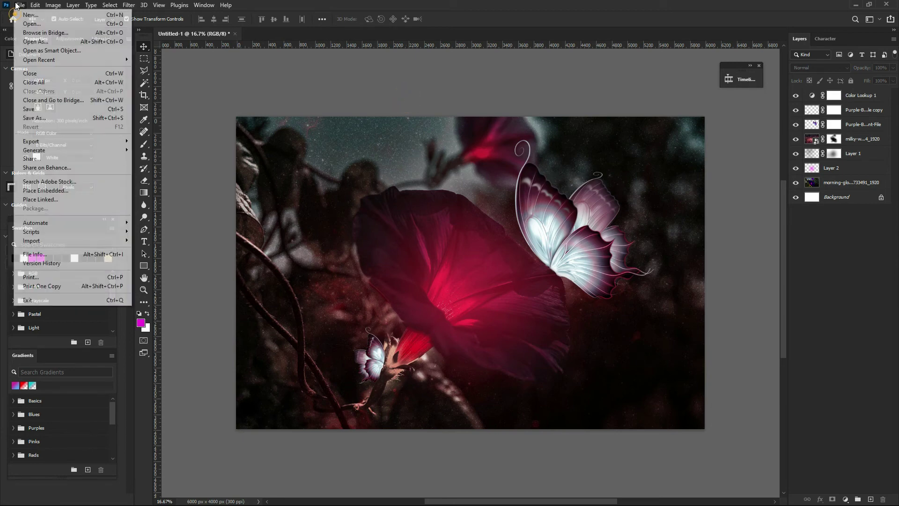
- Place the lunar-eclipse image embedded and set its blend mode to Screen
click(36, 193)
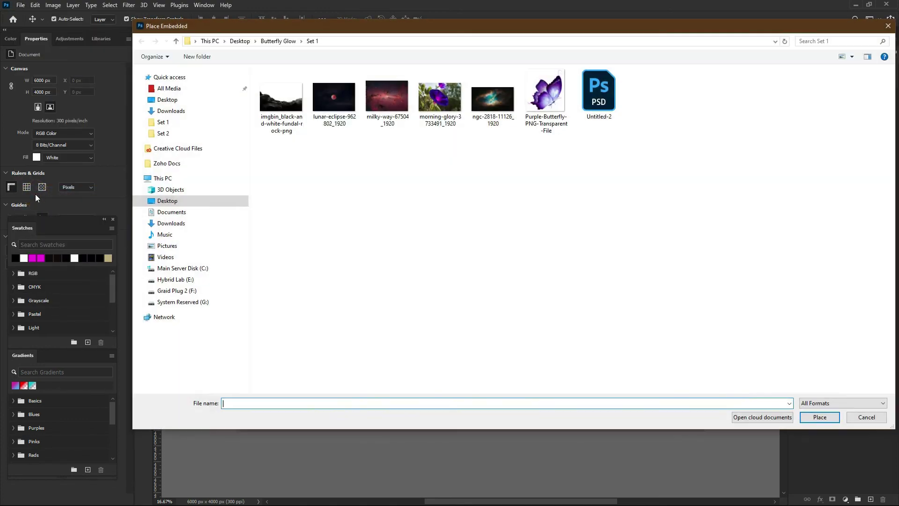
click(329, 105)
double_click(329, 105)
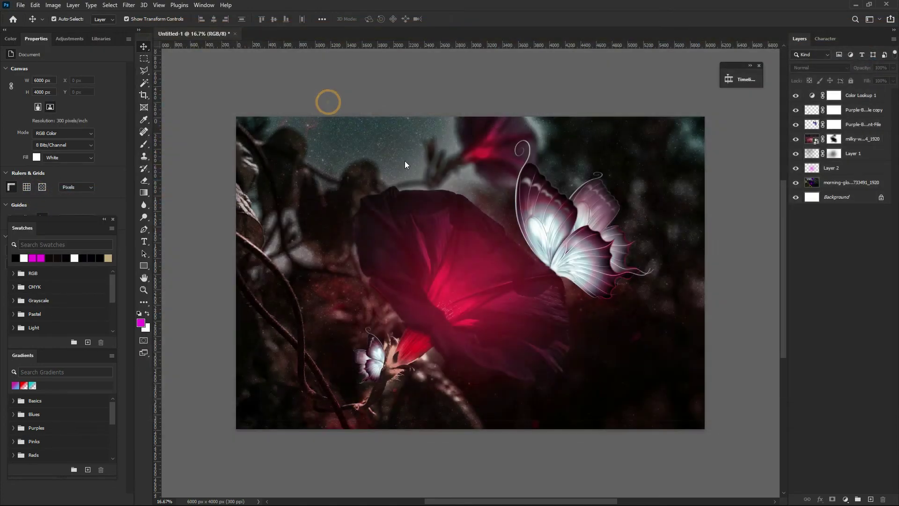
drag(483, 274, 395, 163)
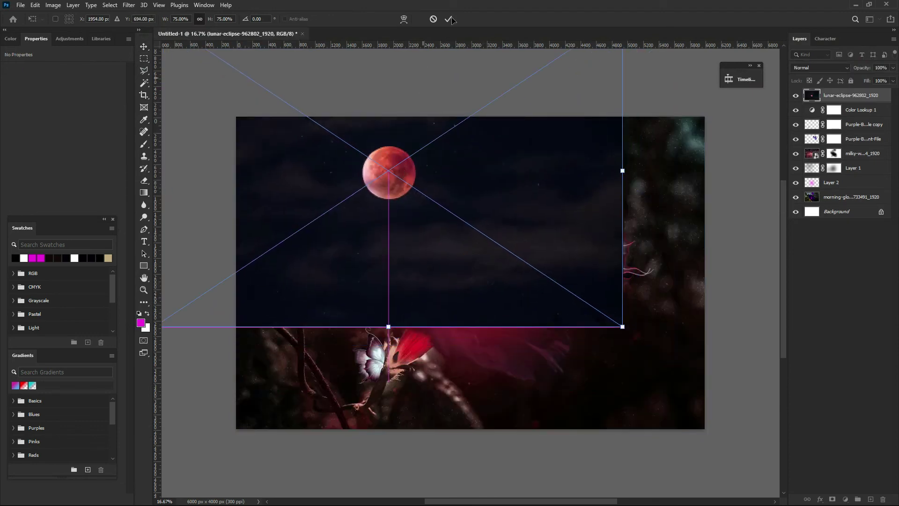
click(448, 19)
click(824, 66)
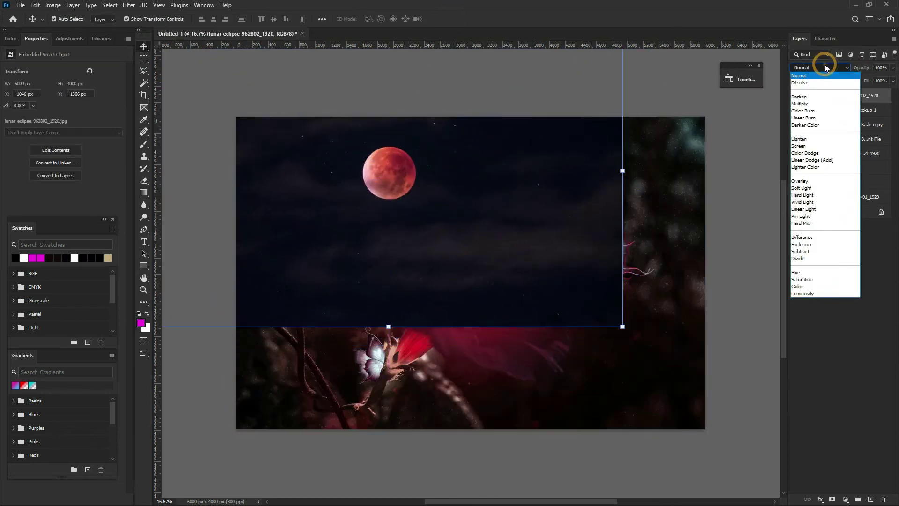
click(822, 103)
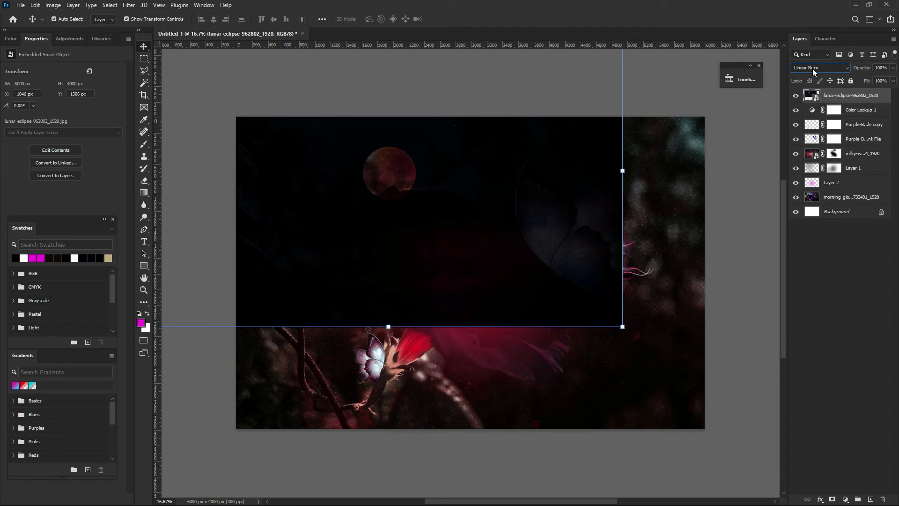
scroll(812, 68, down, 1)
scroll(813, 68, down, 1)
scroll(813, 68, down, 1)
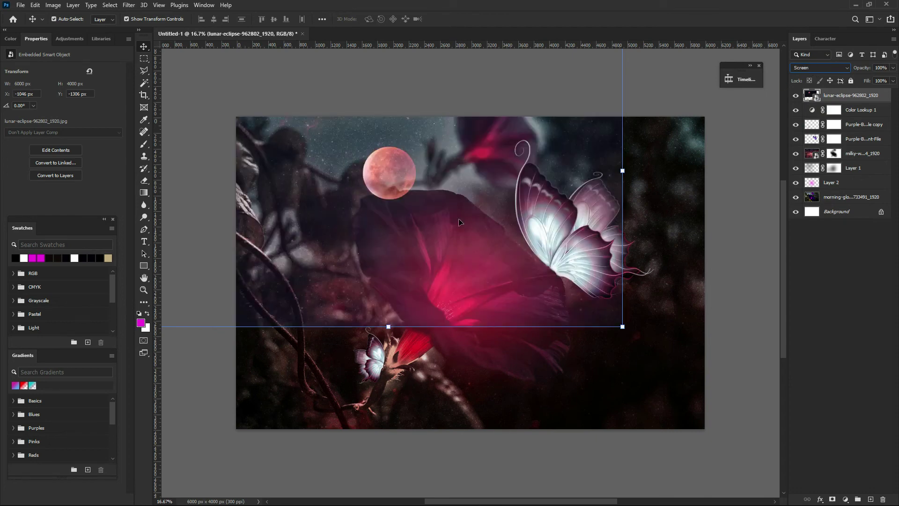
- Scale the moon to about 45% in the upper-left sky and add a layer mask
drag(365, 200, 364, 187)
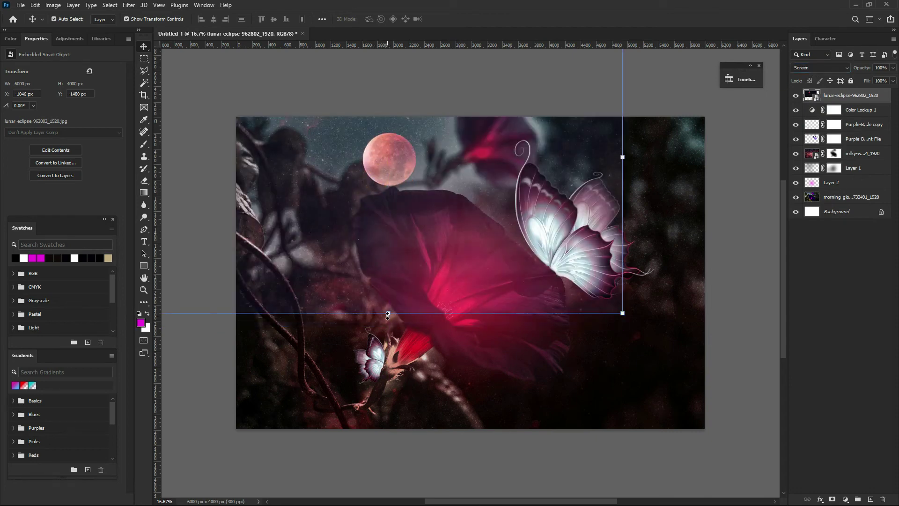
mouse_move(387, 315)
mouse_down()
mouse_move(375, 191)
mouse_move(390, 198)
mouse_up()
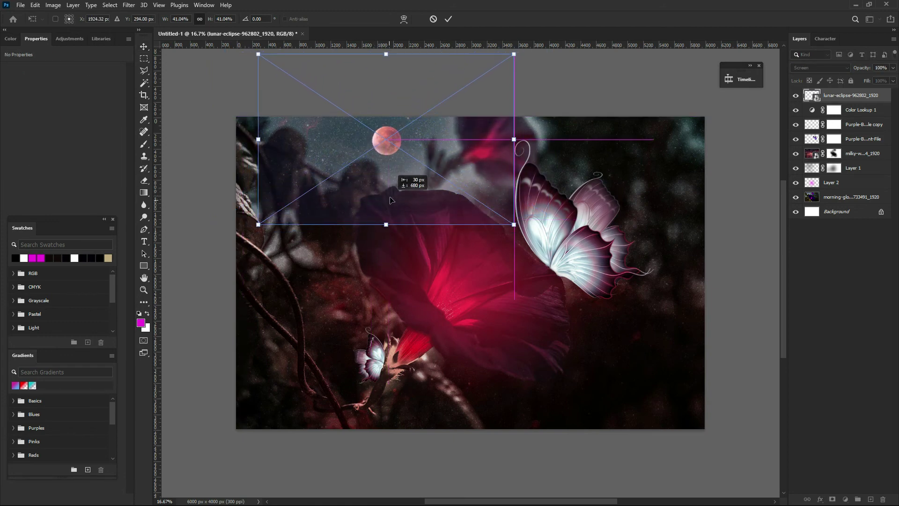
drag(259, 140, 242, 139)
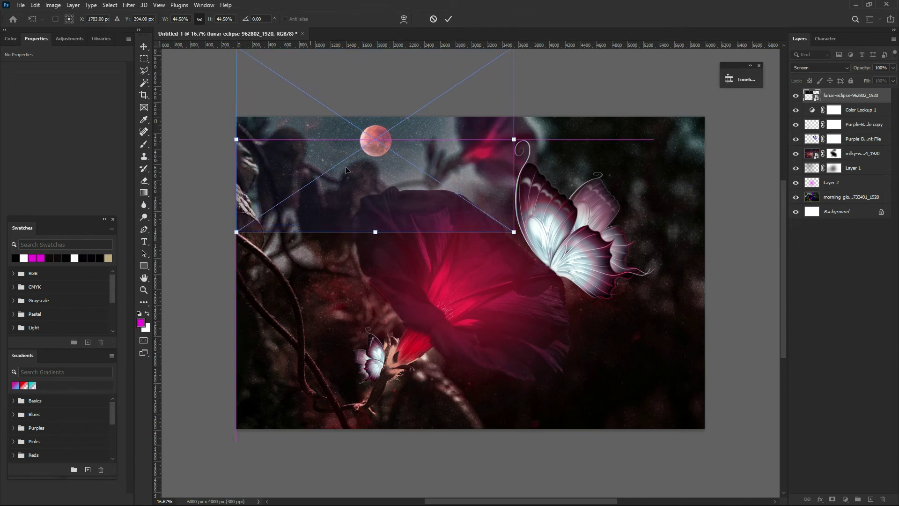
drag(378, 168, 361, 172)
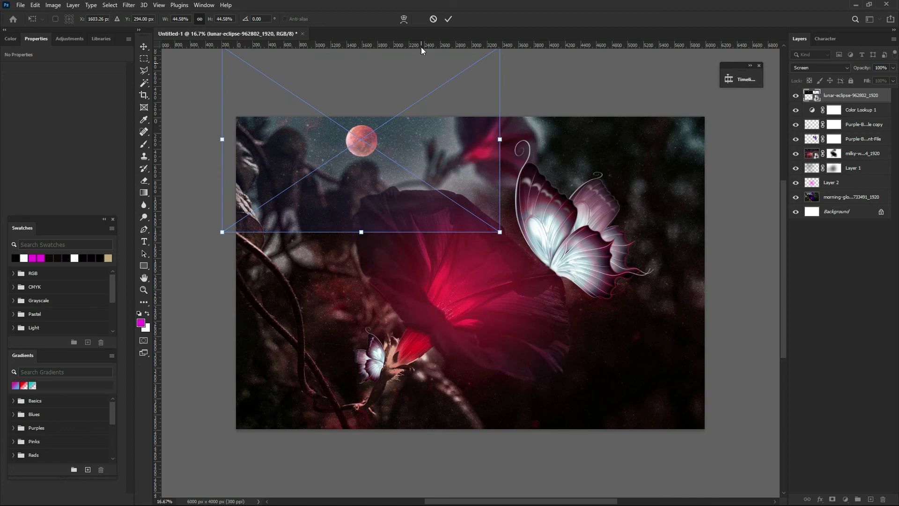
click(447, 20)
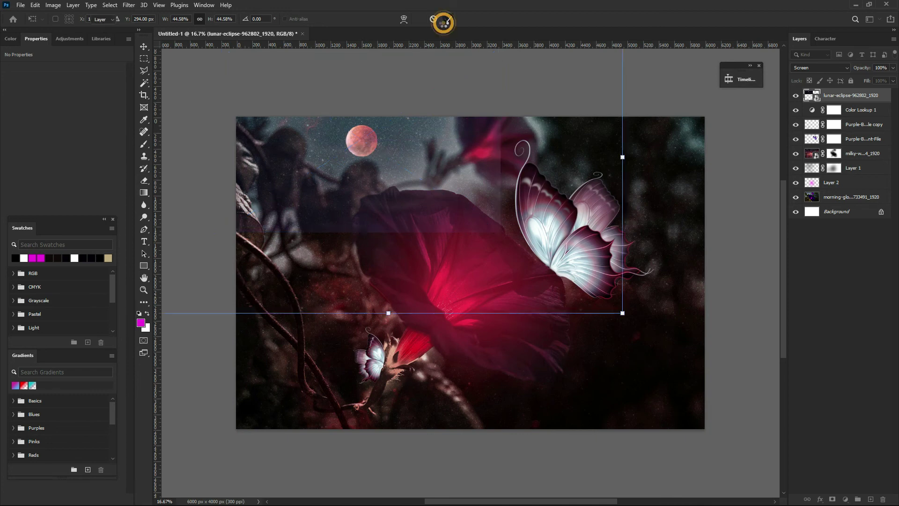
click(549, 101)
click(487, 178)
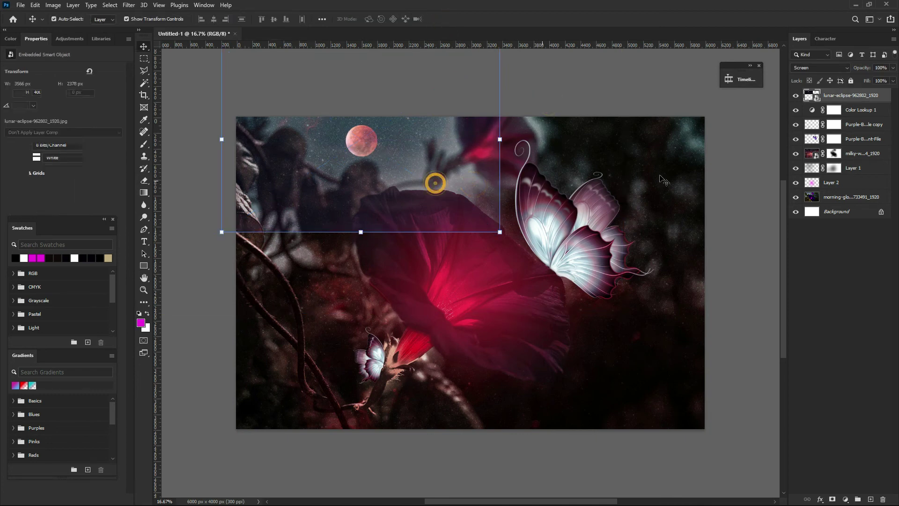
click(832, 498)
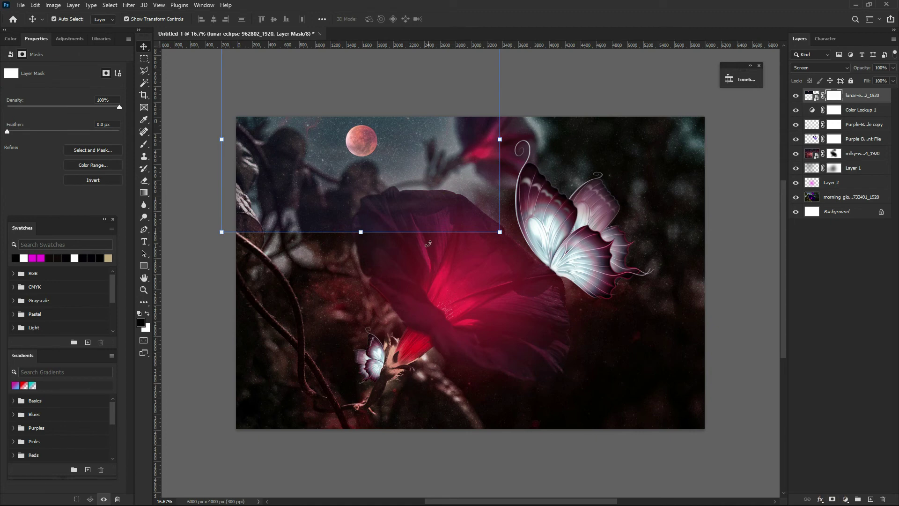
- Select the Brush tool, enlarge it to about 228 px and swap foreground colours
key(b)
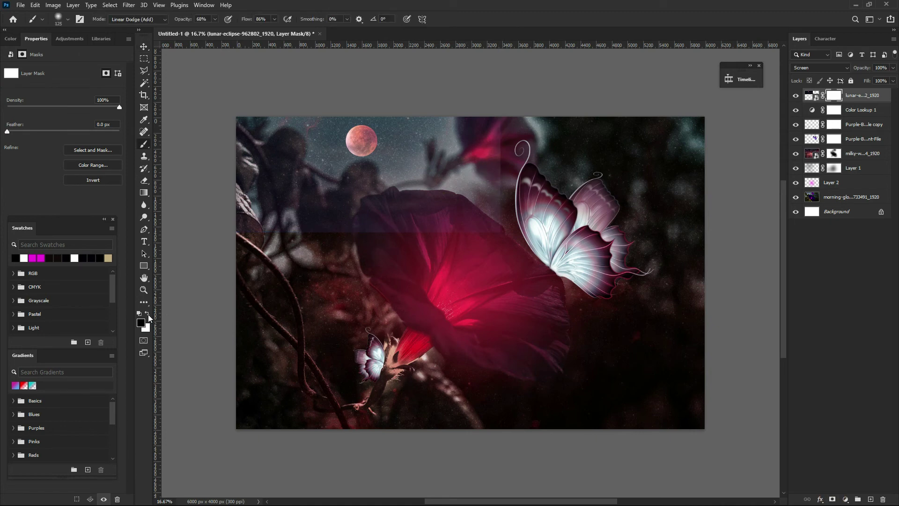
click(147, 314)
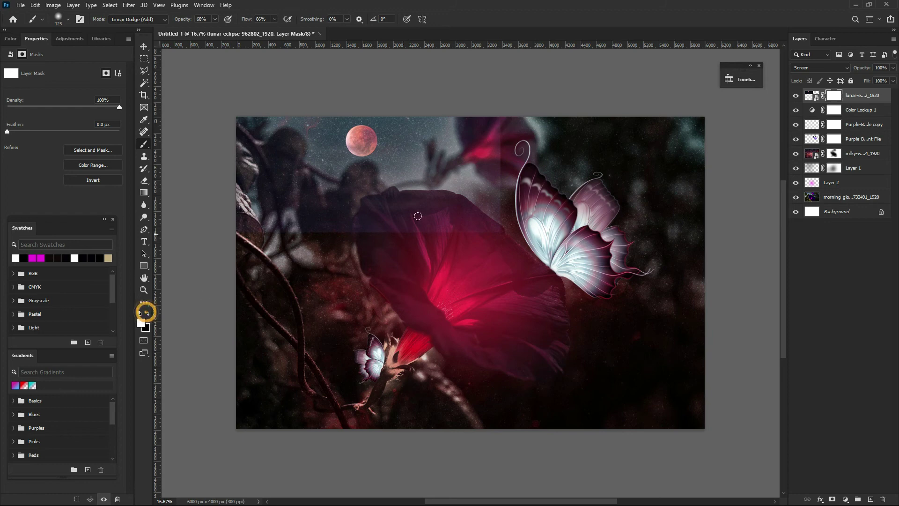
right_click(142, 147)
click(187, 144)
right_click(502, 190)
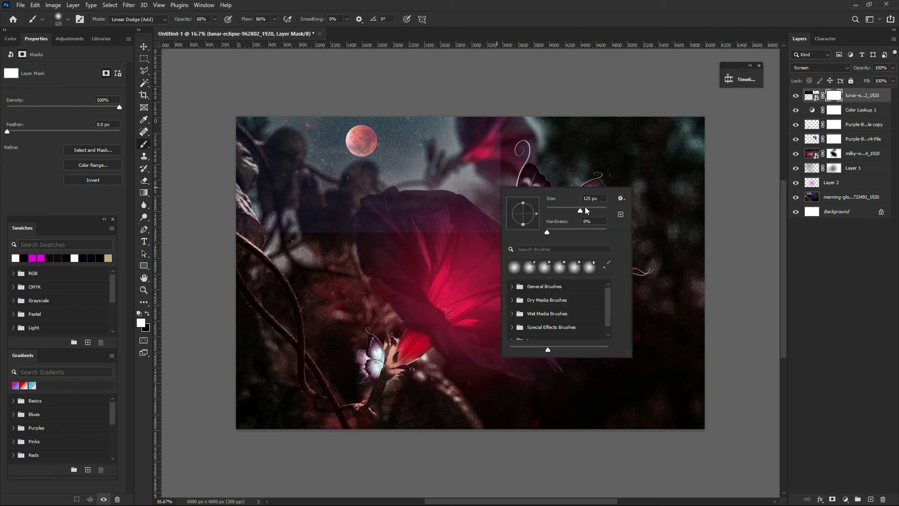
drag(585, 210, 592, 210)
click(500, 132)
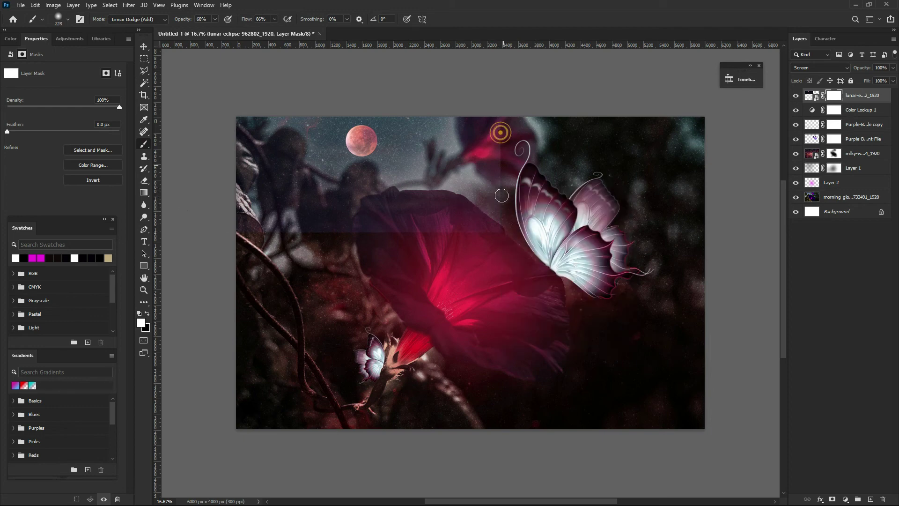
click(147, 313)
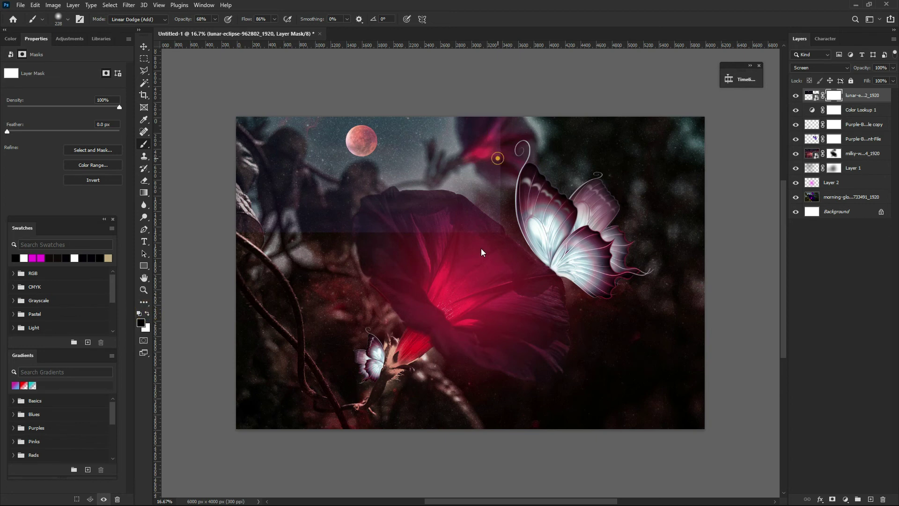
- Disable the moon layer's mask and undo a stray magenta stroke
right_click(854, 97)
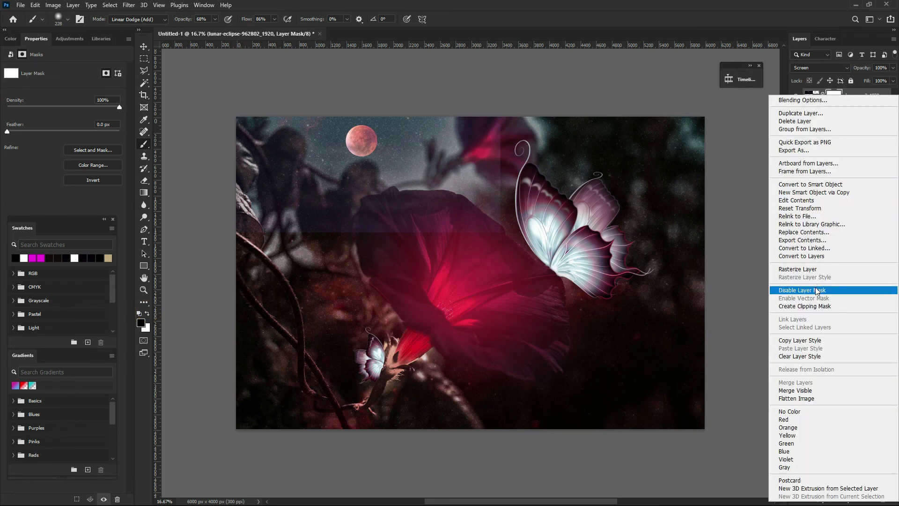
click(805, 267)
drag(487, 126, 493, 161)
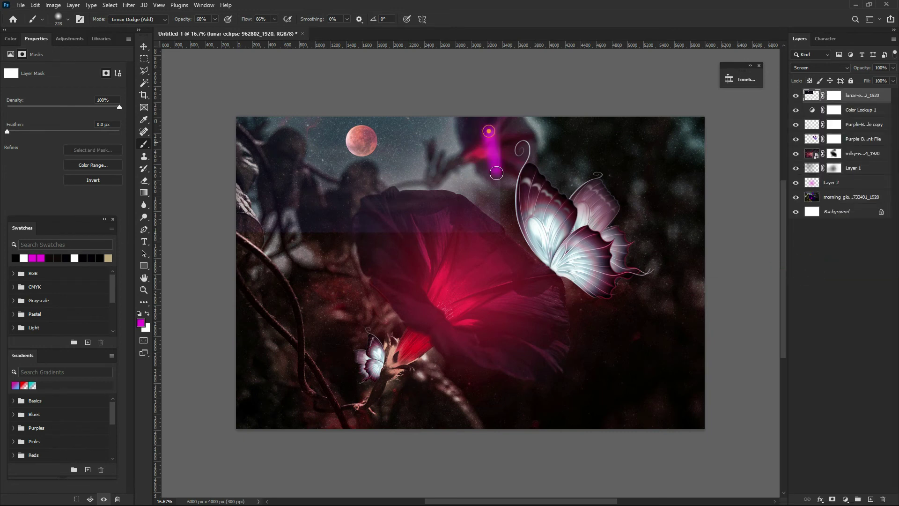
key(ctrl+z)
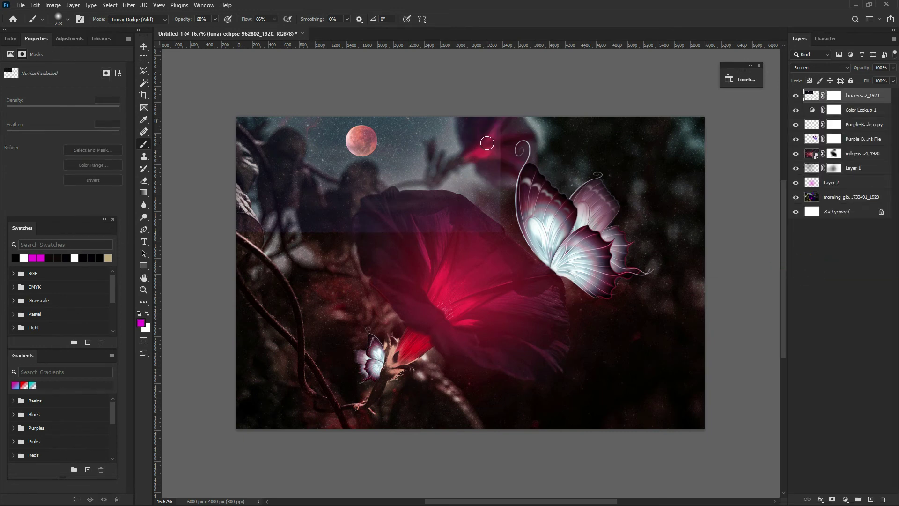
- Switch to the Eraser and enlarge it to 432 px
key(e)
right_click(499, 134)
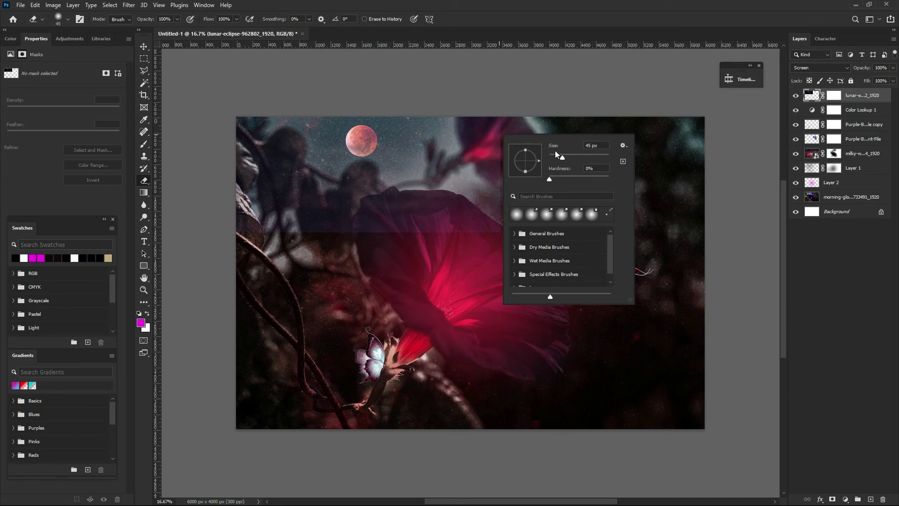
click(588, 157)
click(500, 111)
right_click(499, 156)
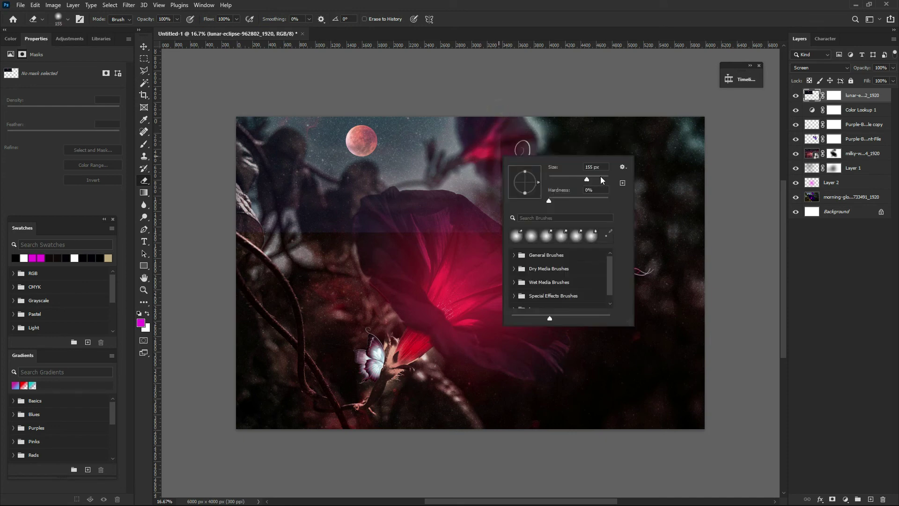
click(601, 178)
click(492, 100)
click(507, 217)
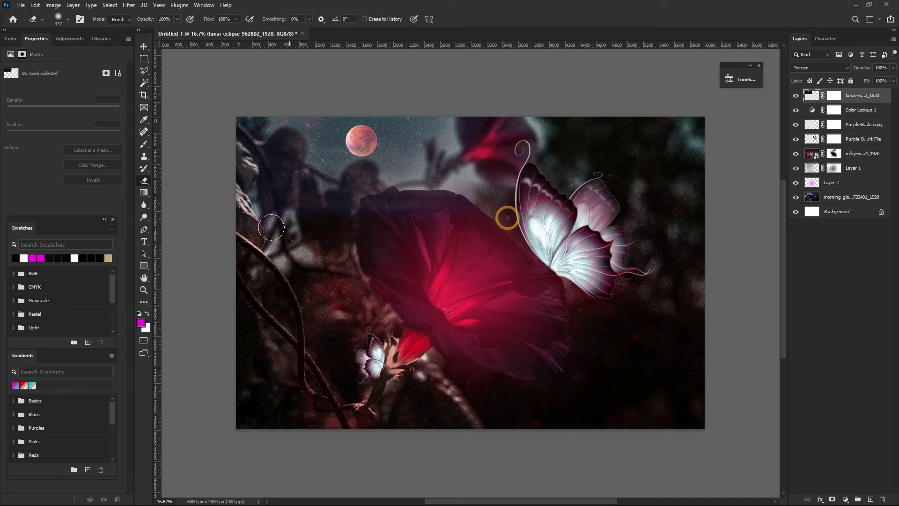
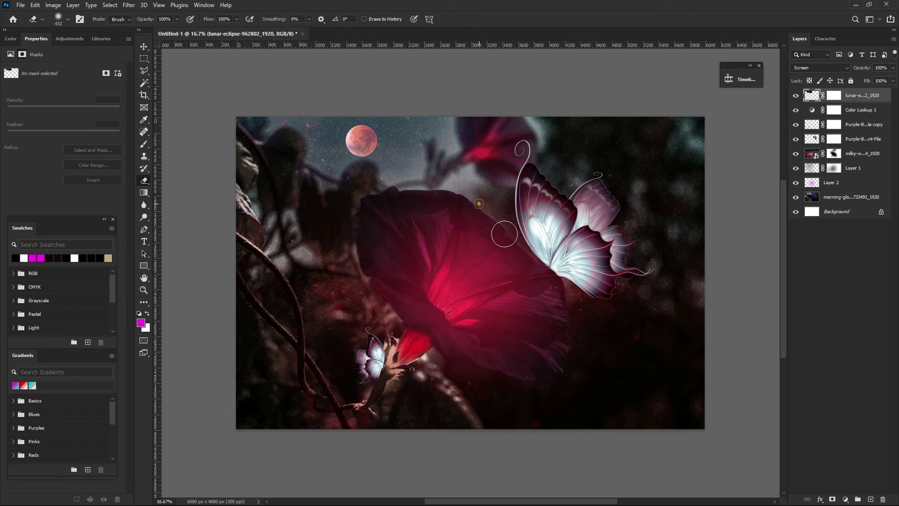
- Spot-erase the lunar eclipse overlay in the top sky, the flower edges and the top bloom
click(456, 215)
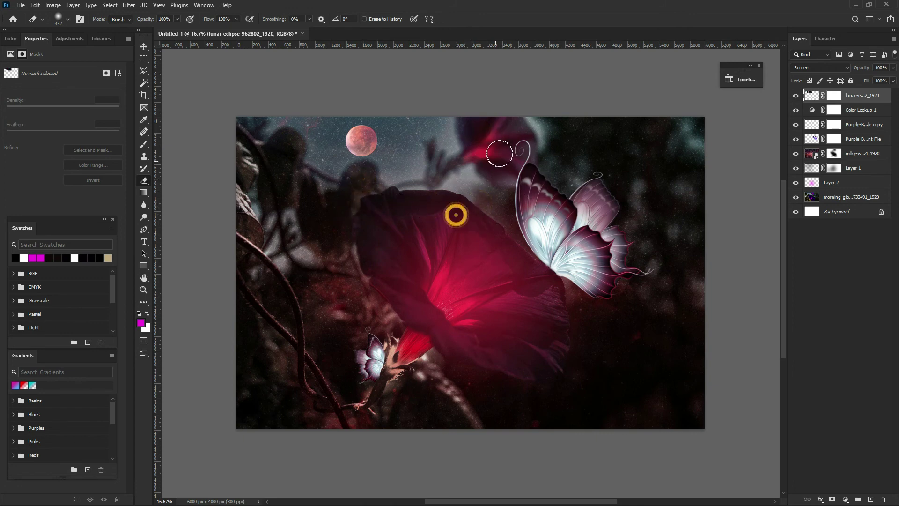
click(477, 121)
click(471, 127)
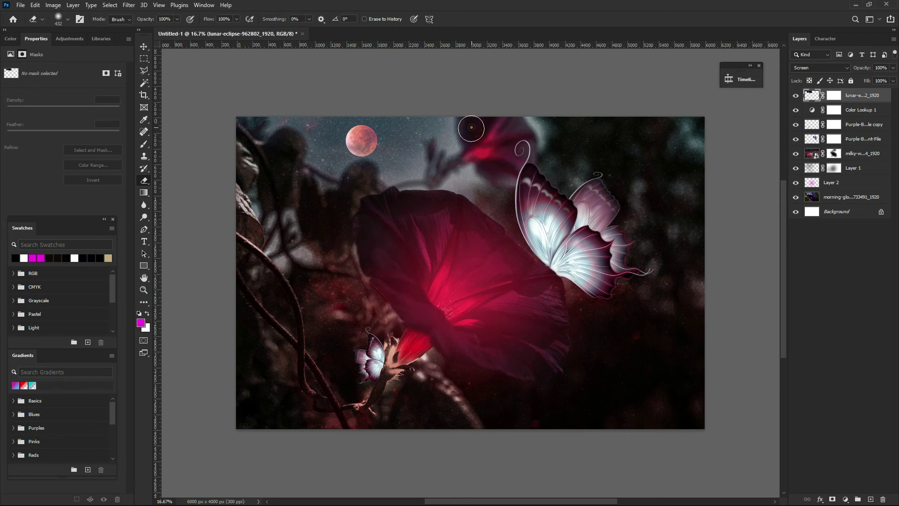
click(486, 134)
click(487, 144)
click(510, 191)
click(445, 211)
click(487, 136)
- Brush away the overlay around the moon, across the large flower and around the top bloom
mouse_move(500, 118)
mouse_down()
mouse_move(515, 152)
mouse_move(507, 145)
mouse_up()
drag(358, 179, 288, 149)
drag(269, 277, 340, 274)
drag(432, 280, 461, 303)
drag(367, 200, 407, 207)
mouse_move(500, 147)
mouse_down()
mouse_move(498, 167)
mouse_move(513, 123)
mouse_up()
- Place the ngc-2818-11126_1920 nebula image as an embedded layer and commit it
click(144, 46)
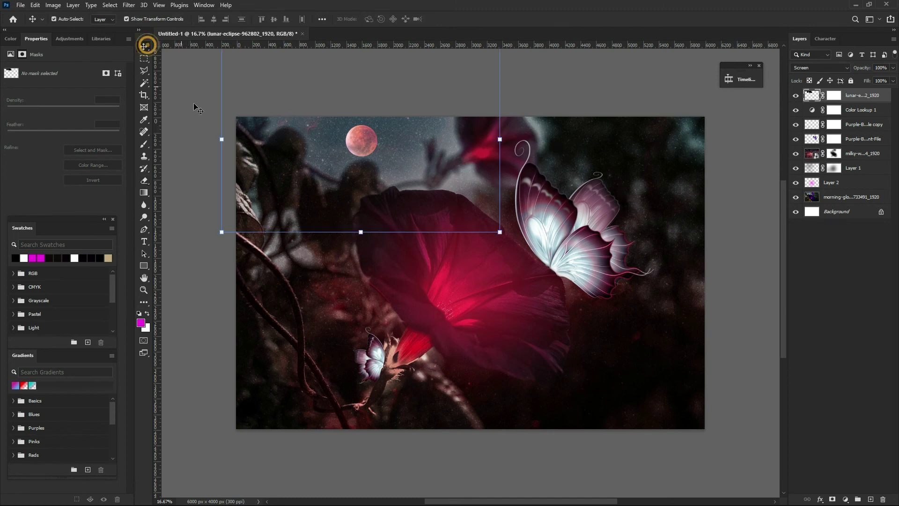
click(193, 104)
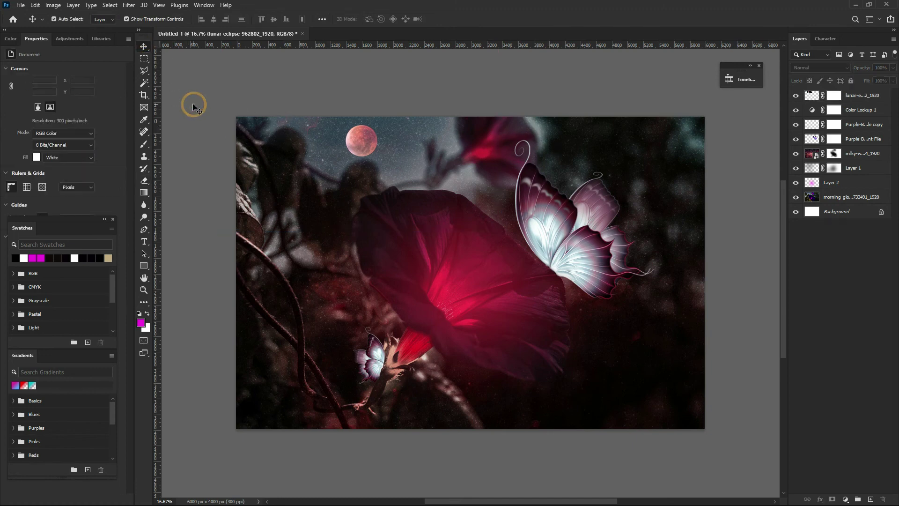
click(20, 4)
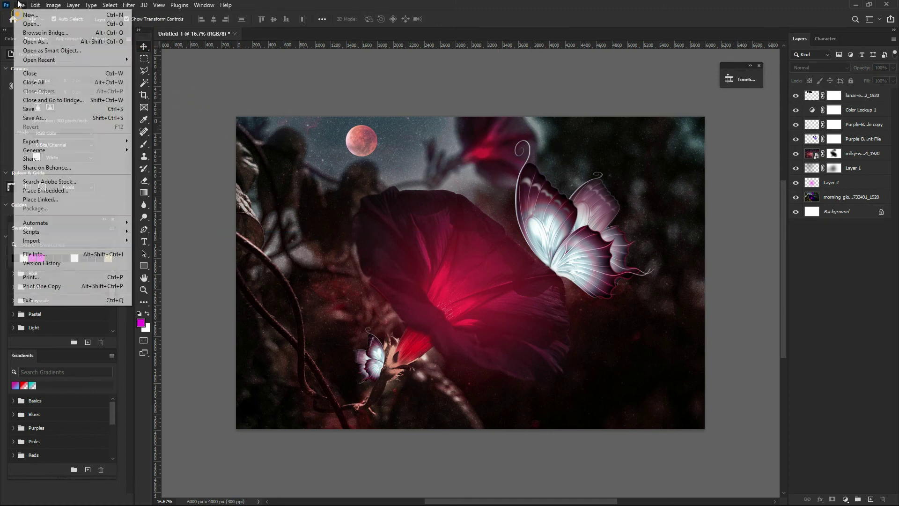
click(52, 187)
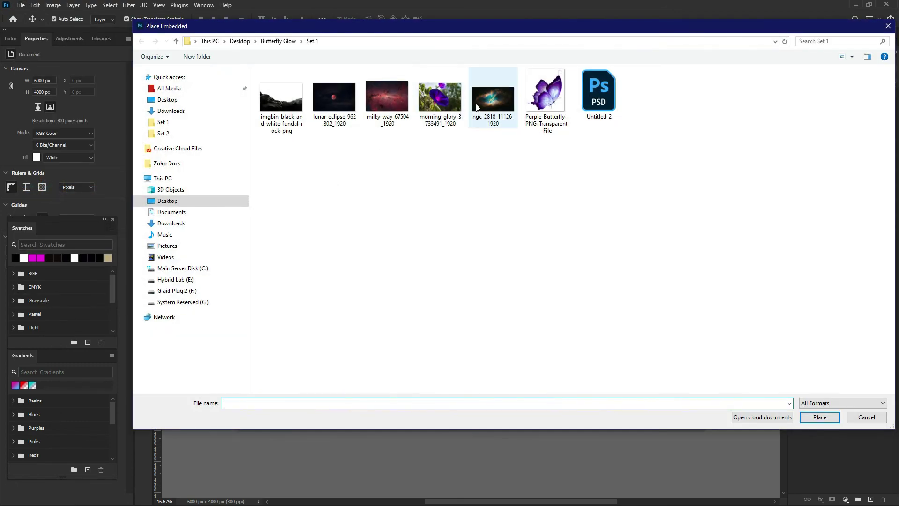
click(488, 109)
double_click(487, 107)
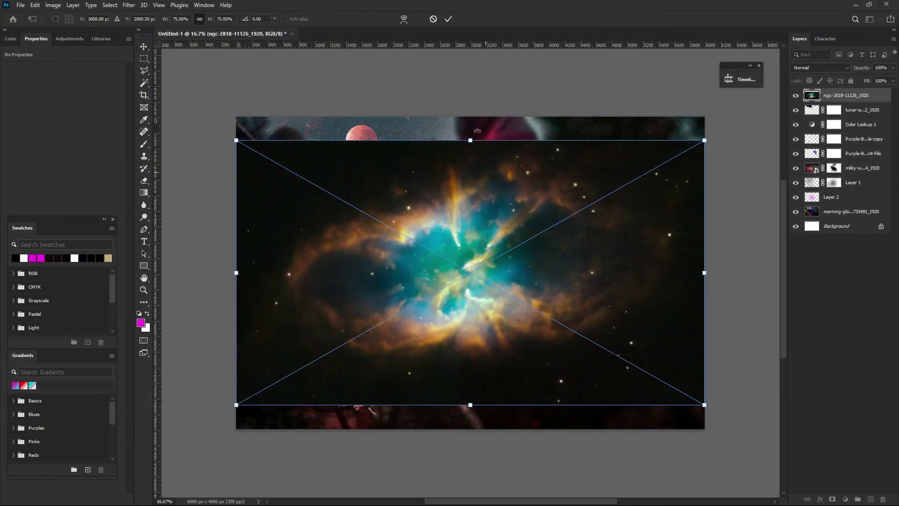
click(449, 19)
- Shrink the nebula to about 22% and move it toward the lower left
click(469, 139)
drag(469, 139, 469, 329)
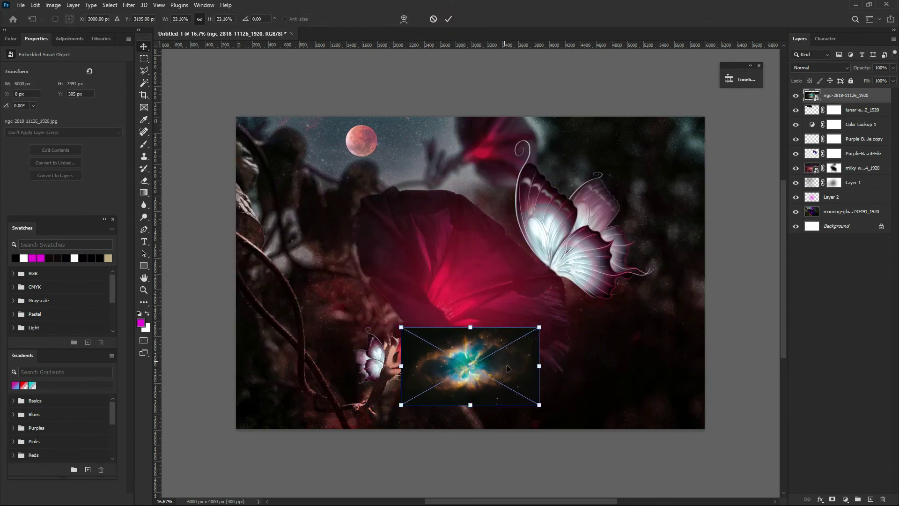
drag(486, 361, 413, 357)
click(451, 19)
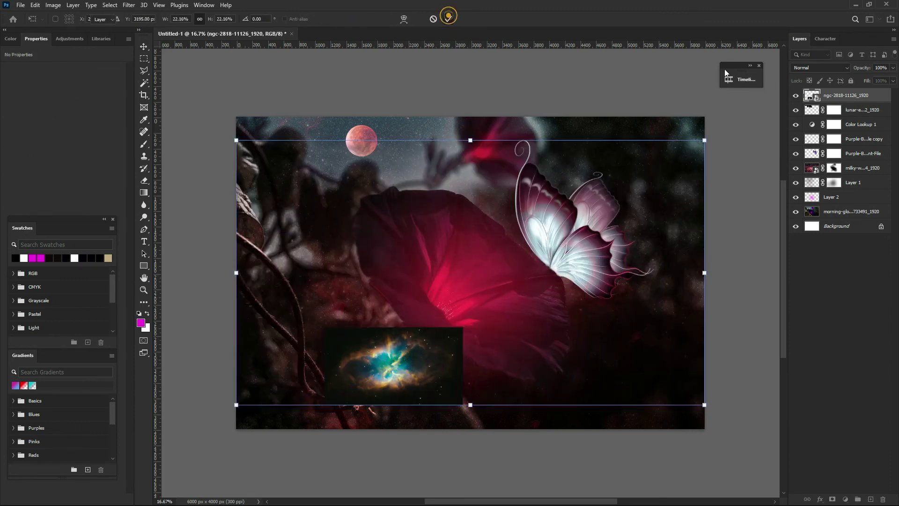
- Position the small nebula near the vines beside the small butterfly
scroll(821, 68, down, 3)
scroll(821, 68, down, 1)
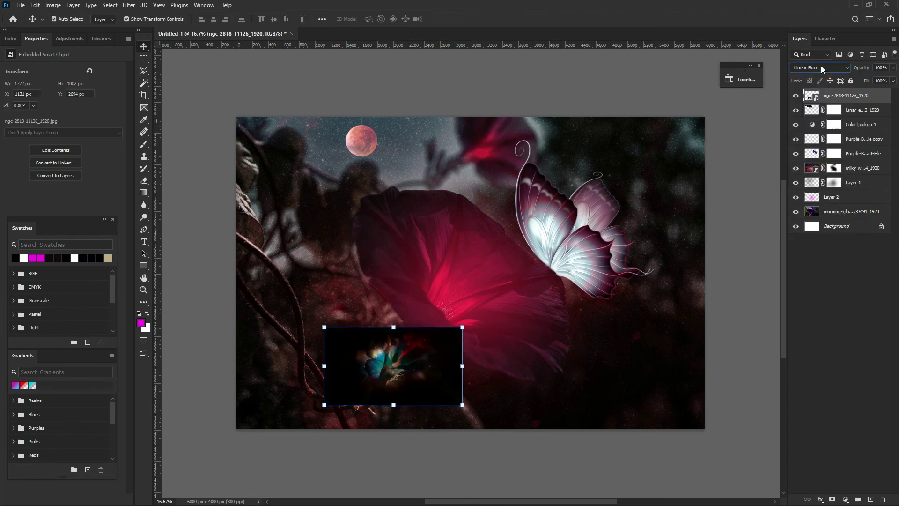
scroll(821, 68, down, 2)
scroll(821, 68, down, 1)
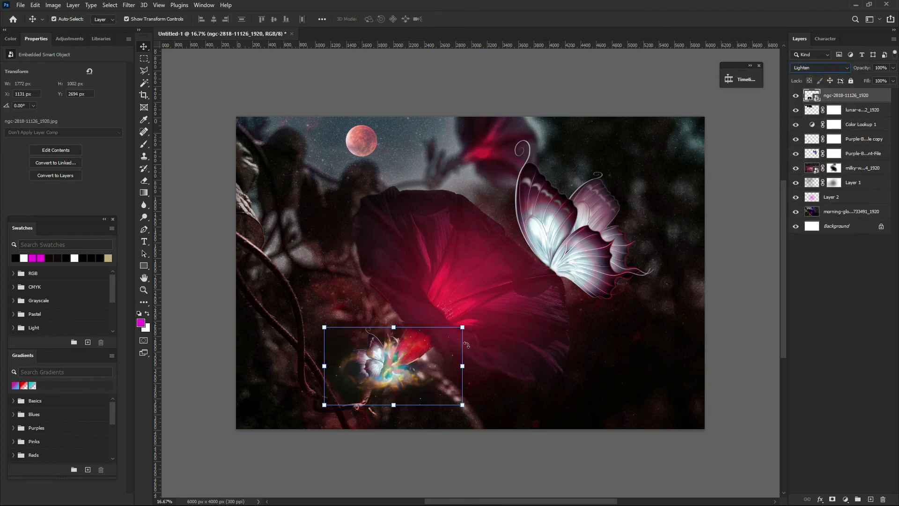
drag(405, 361, 366, 397)
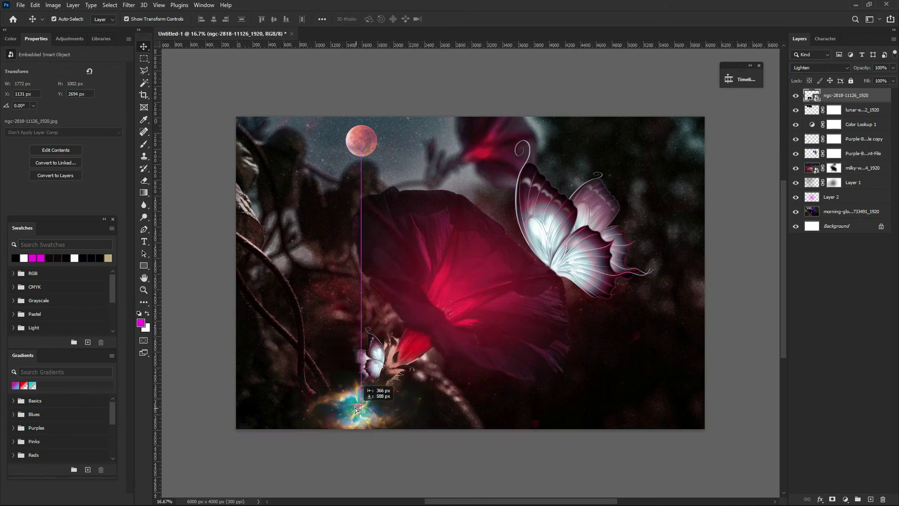
mouse_move(366, 396)
mouse_down()
mouse_move(300, 341)
mouse_move(298, 306)
mouse_up()
- Shrink the nebula to about 10%, set it on the vine and rotate it 72.72°
scroll(300, 330, up, 3)
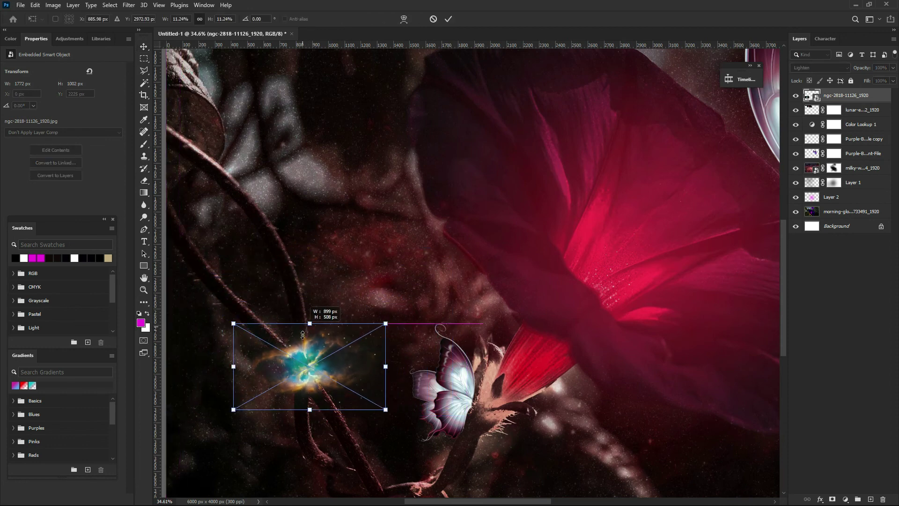
drag(309, 247, 309, 331)
mouse_move(308, 369)
mouse_down()
mouse_move(302, 276)
mouse_move(295, 285)
mouse_up()
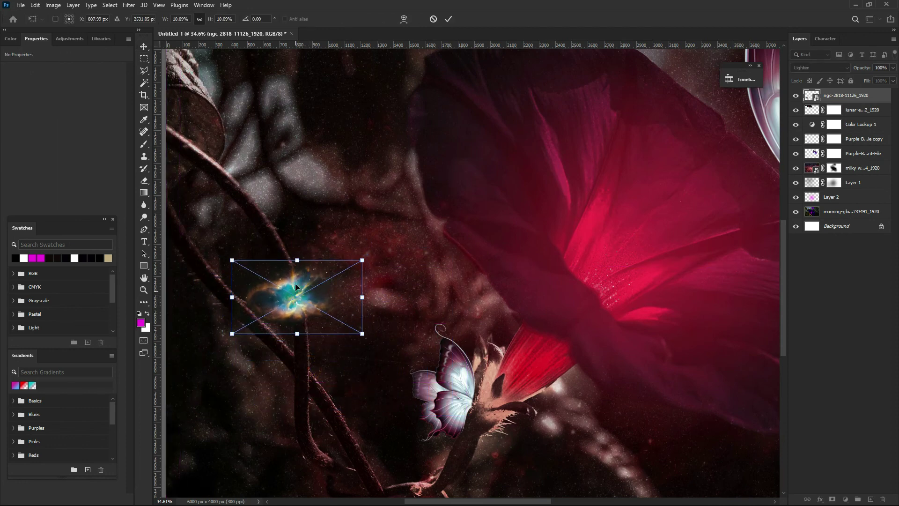
mouse_move(302, 248)
mouse_down()
mouse_move(328, 291)
mouse_move(297, 291)
mouse_up()
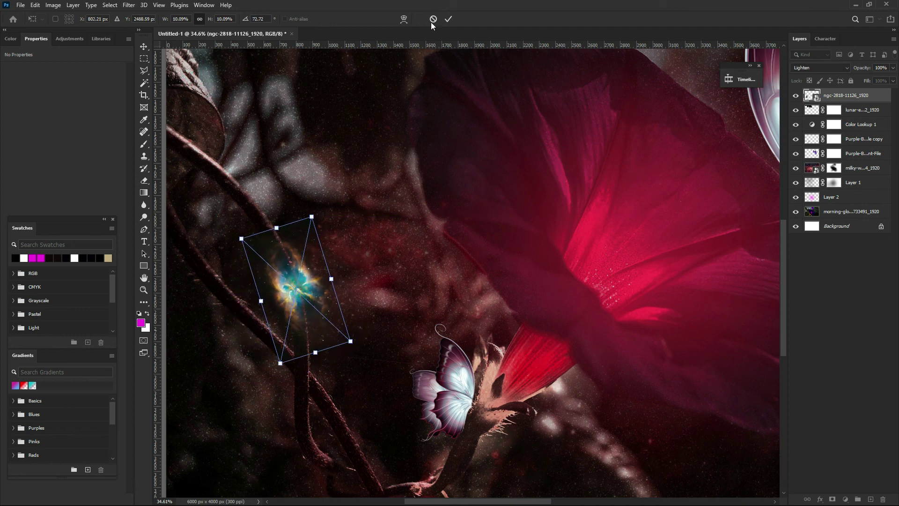
click(448, 20)
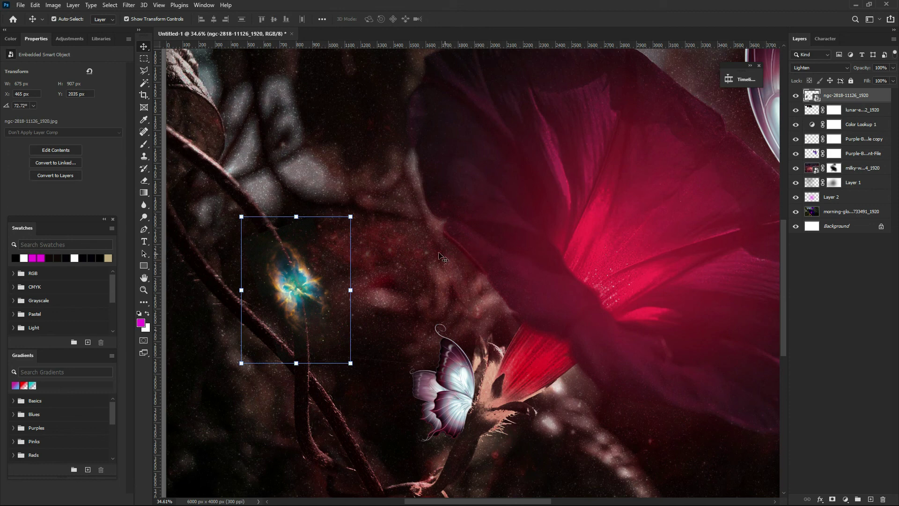
- Rasterize the nebula layer and erase its edges along the vine with a smaller eraser
key(e)
click(304, 230)
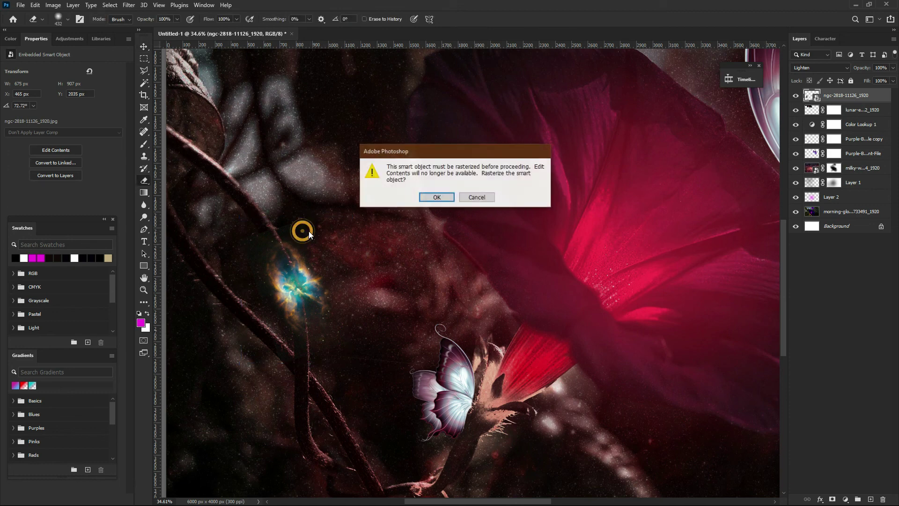
click(428, 197)
mouse_move(289, 218)
mouse_down()
mouse_move(266, 330)
mouse_move(343, 331)
mouse_move(321, 240)
mouse_move(345, 315)
mouse_move(329, 238)
mouse_up()
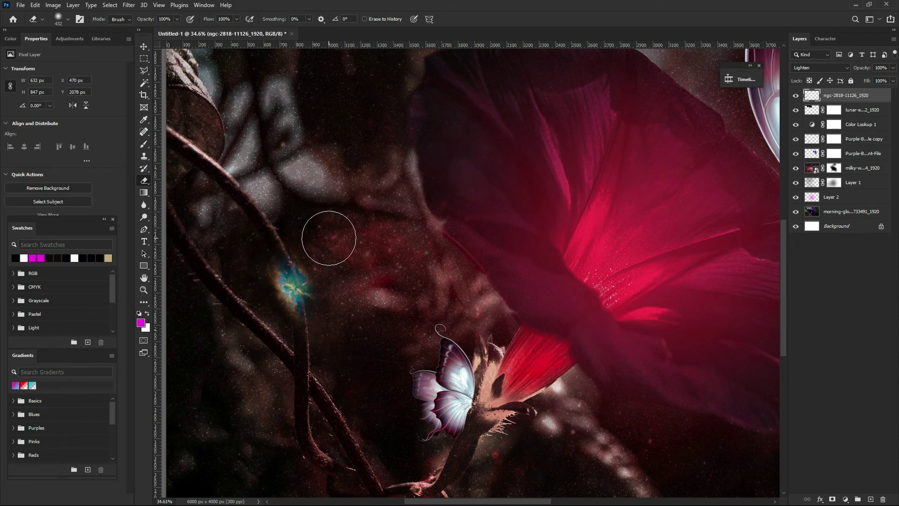
key(bracketleft)
key(bracketleft)
key(bracketleft)
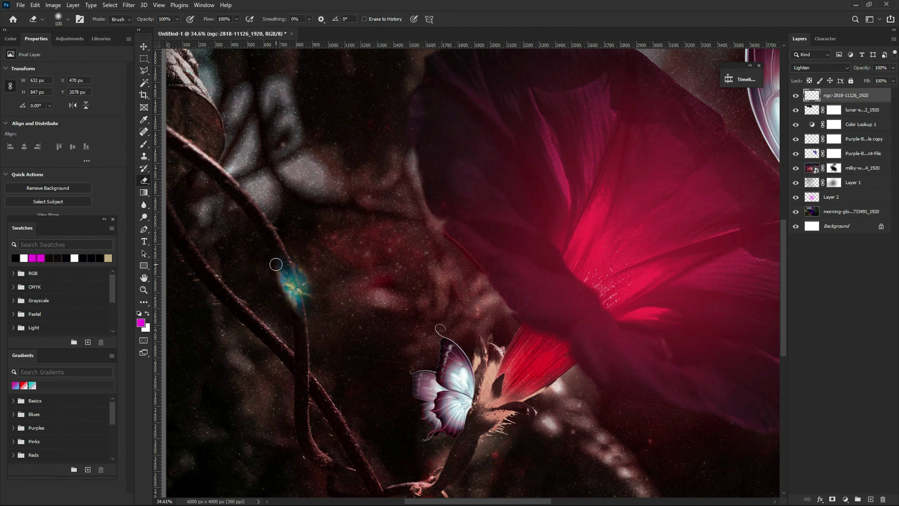
drag(275, 264, 303, 336)
drag(315, 305, 298, 254)
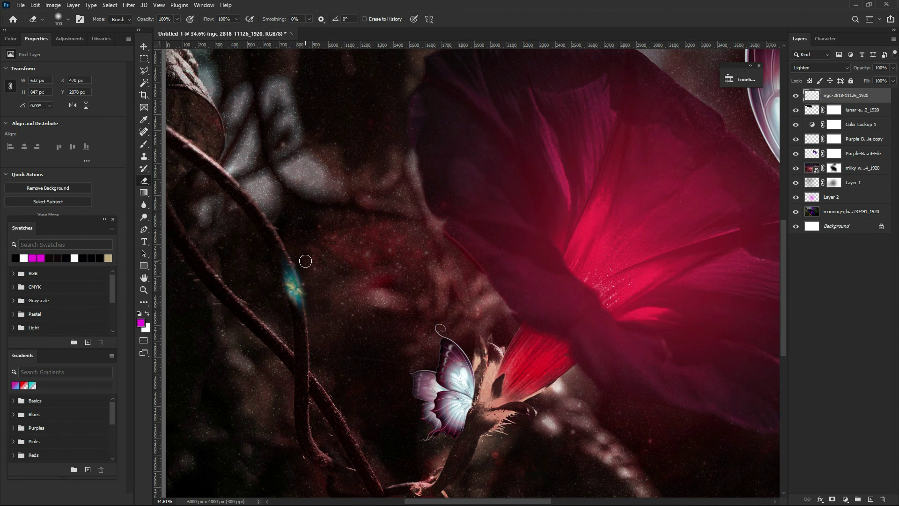
drag(300, 262, 314, 318)
drag(272, 261, 293, 321)
- Alt-drag a copy of the nebula and move it further down the left vine
key(v)
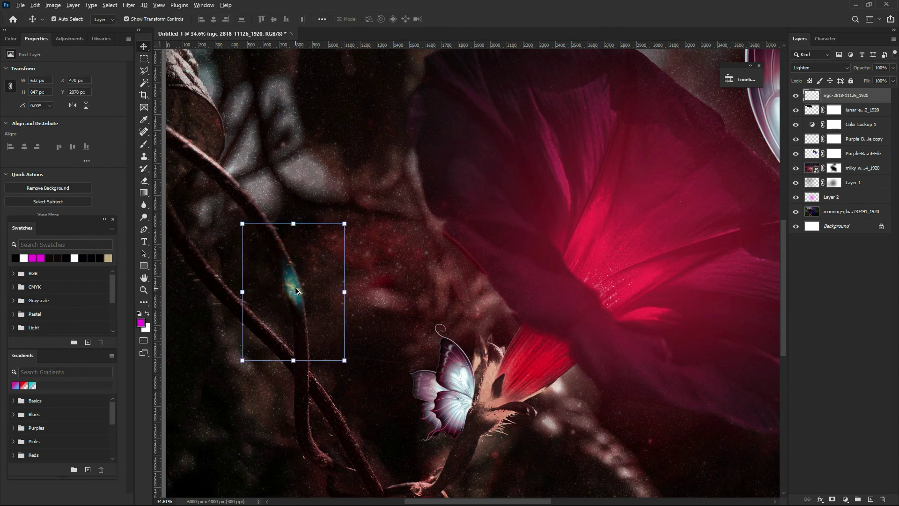
drag(295, 289, 307, 374)
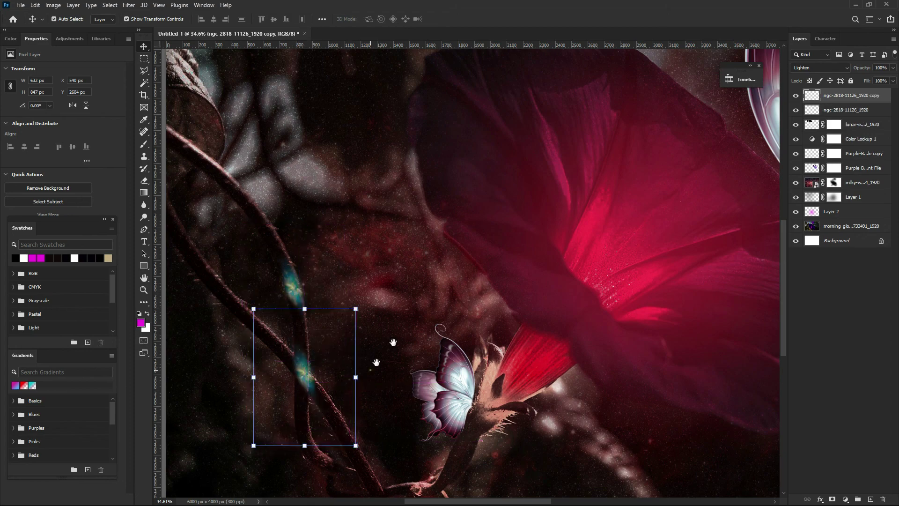
drag(375, 362, 468, 193)
drag(408, 204, 446, 263)
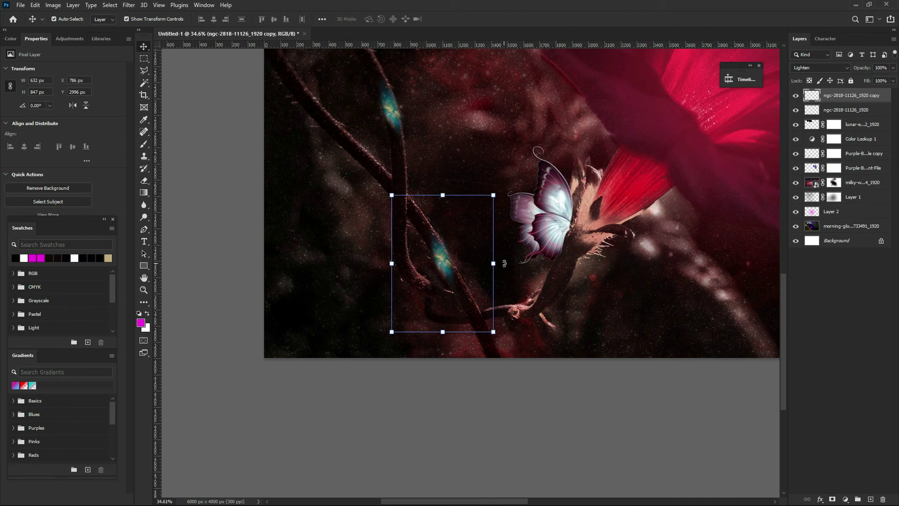
- Tilt the nebula copy about -9° to follow the vine, then zoom out to fit the canvas
drag(504, 264, 508, 254)
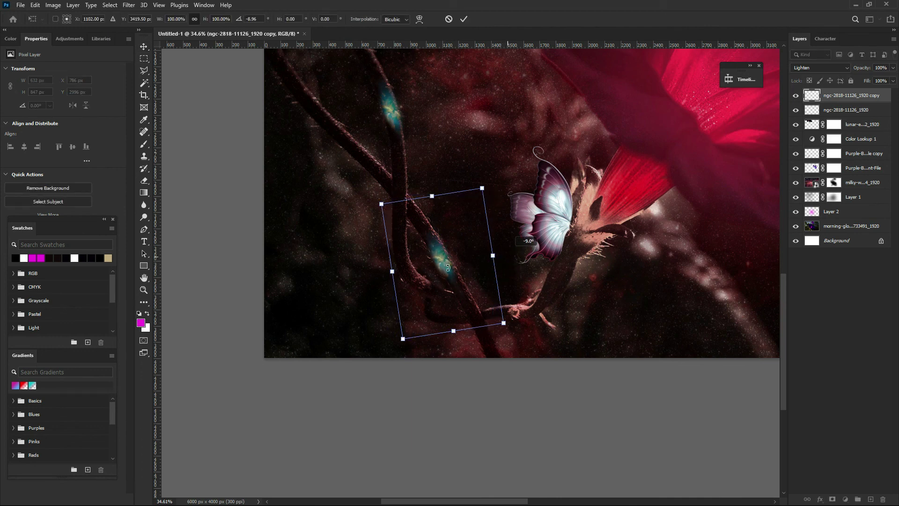
mouse_move(448, 249)
mouse_down()
mouse_move(451, 55)
mouse_move(446, 261)
mouse_up()
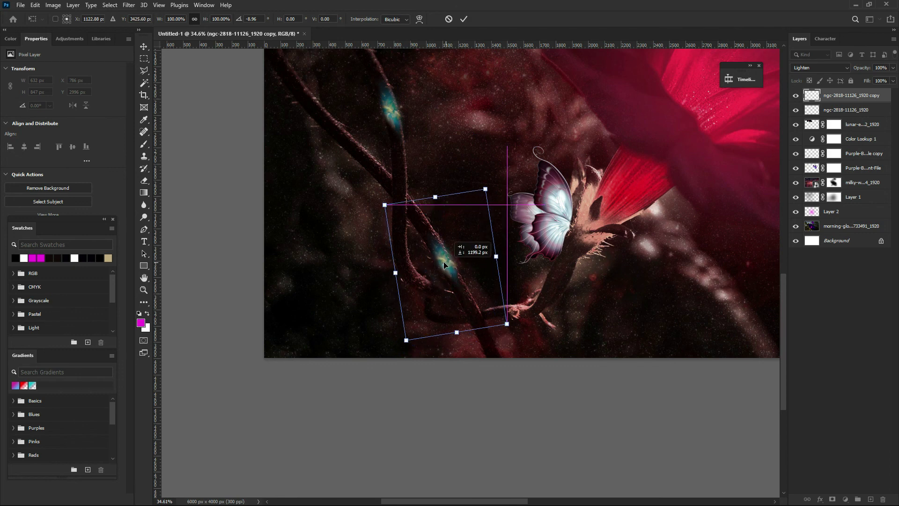
key(Return)
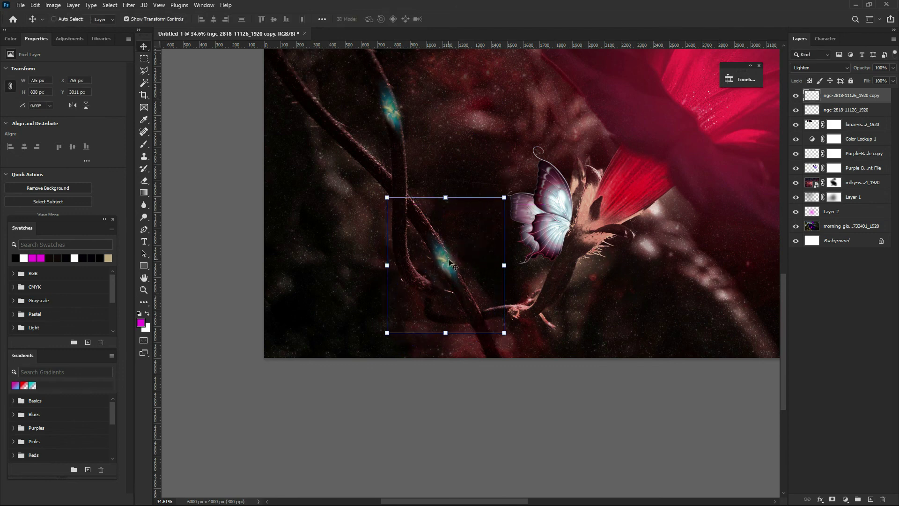
drag(448, 262, 443, 265)
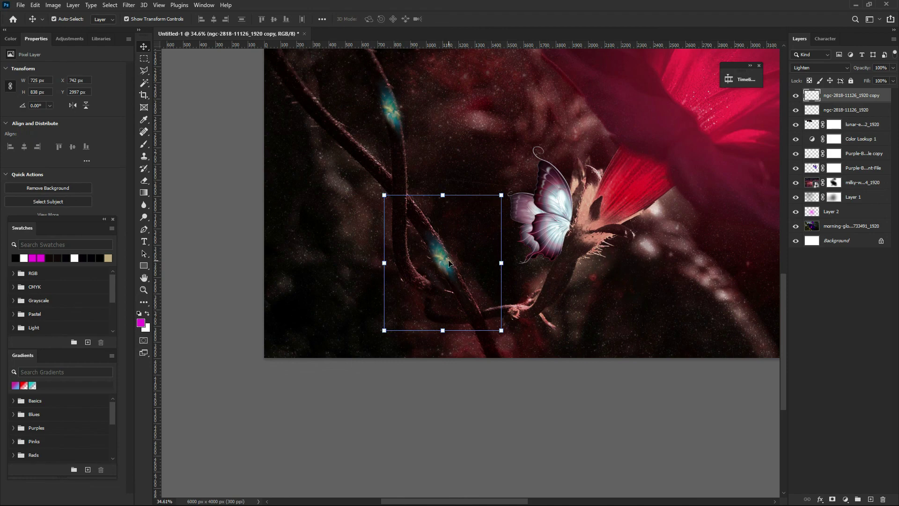
click(485, 374)
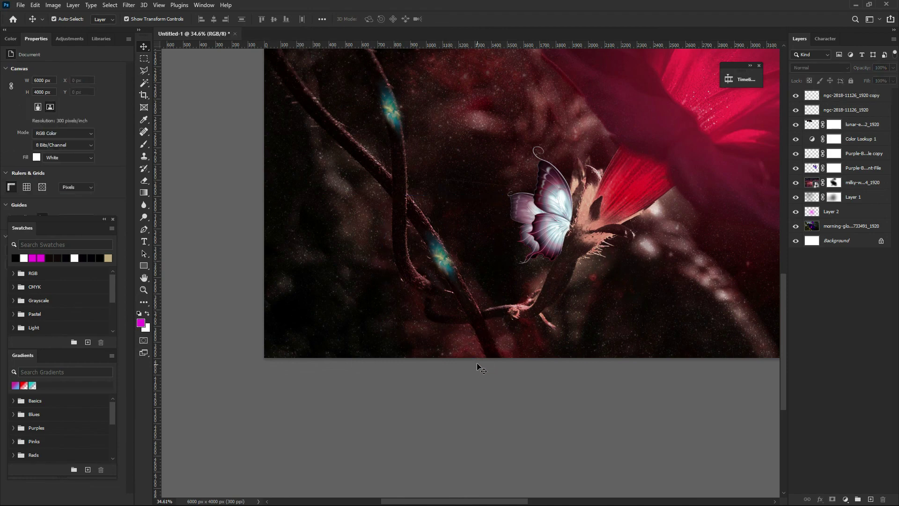
key(ctrl+0)
key(ctrl+minus)
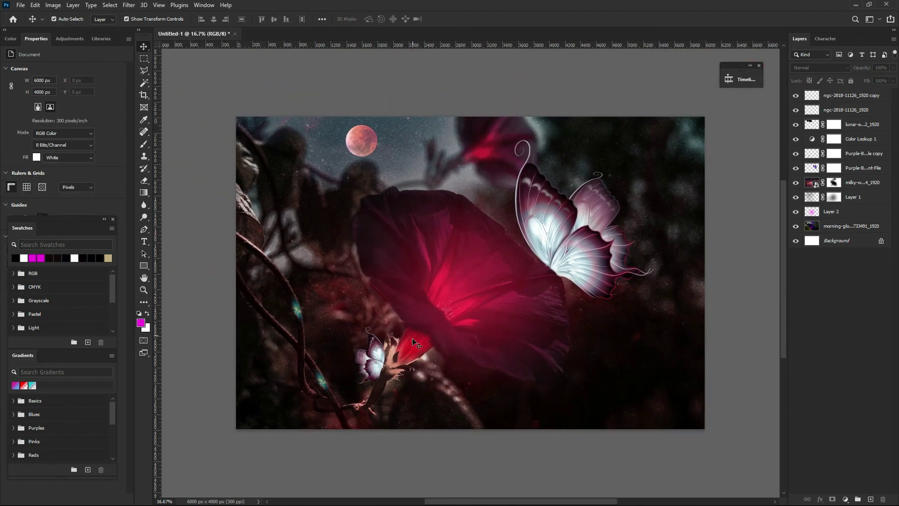
- Move both ngc nebula layers and the lunar eclipse layer below Color Lookup 1
click(297, 310)
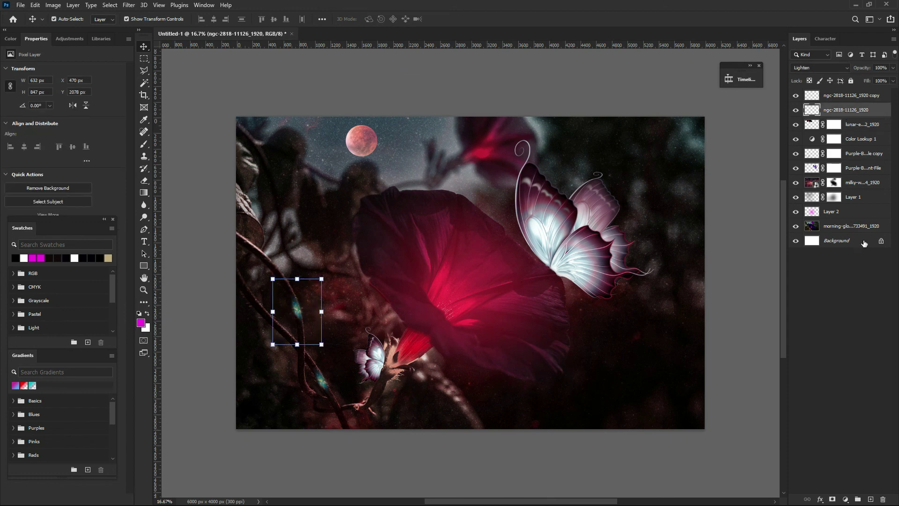
click(851, 96)
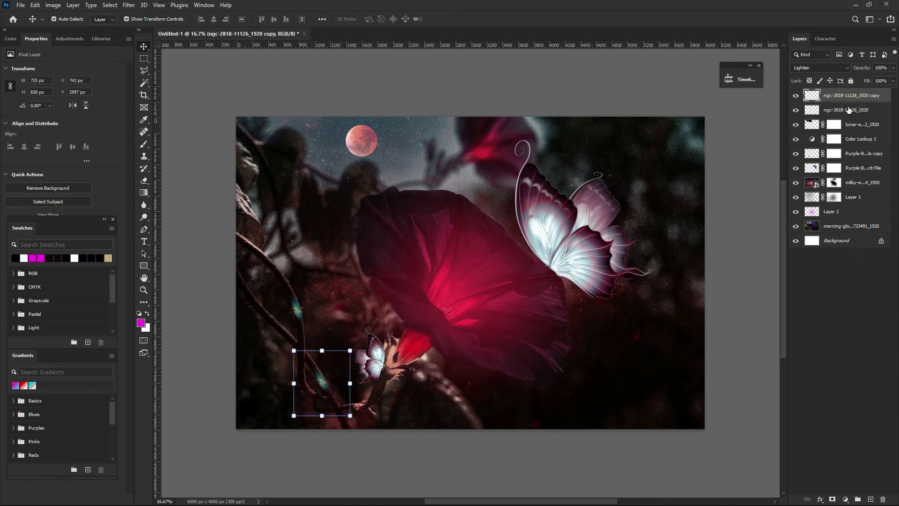
click(844, 111)
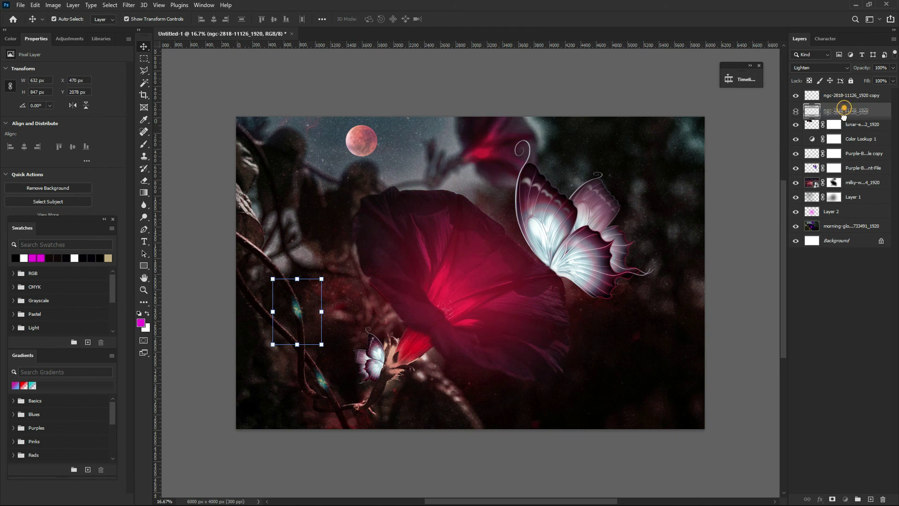
drag(844, 115, 846, 149)
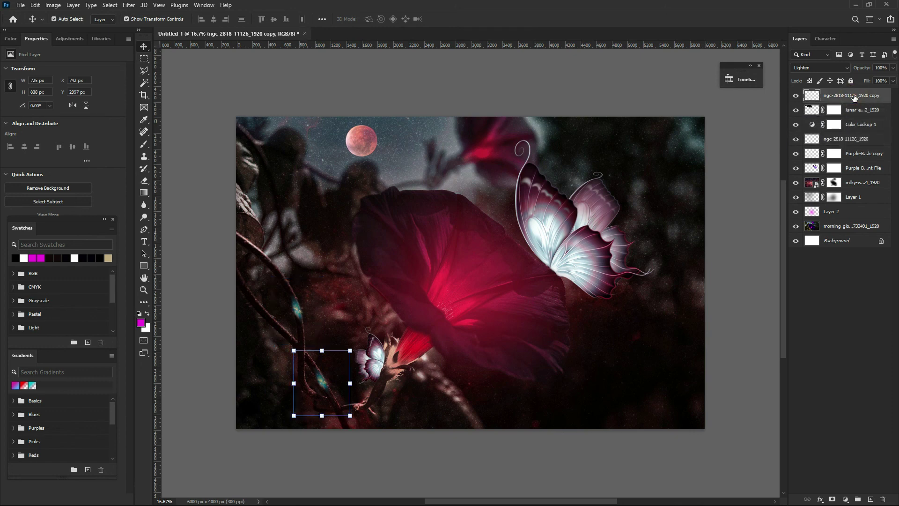
drag(854, 97, 856, 133)
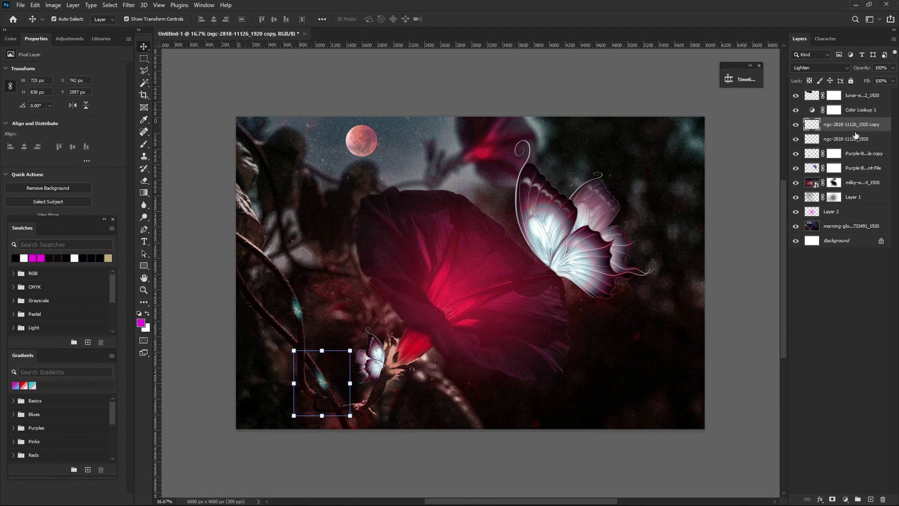
drag(859, 96, 861, 123)
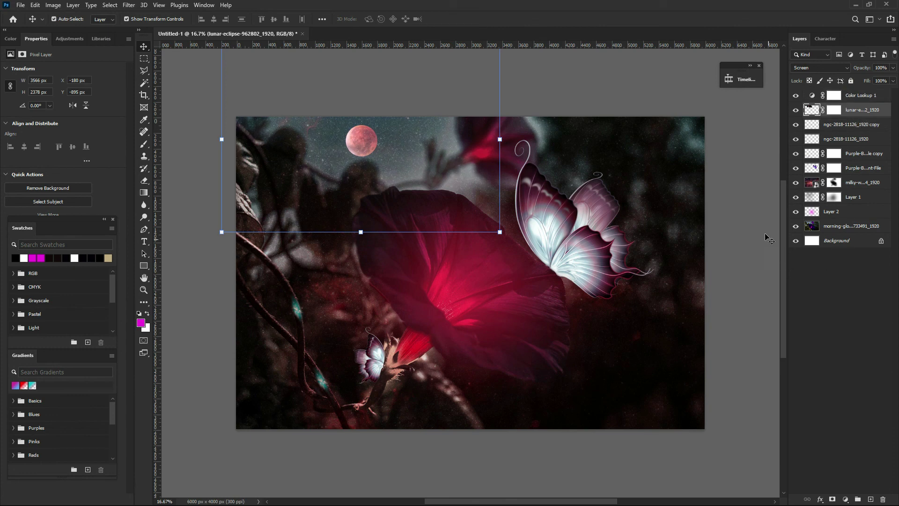
click(742, 211)
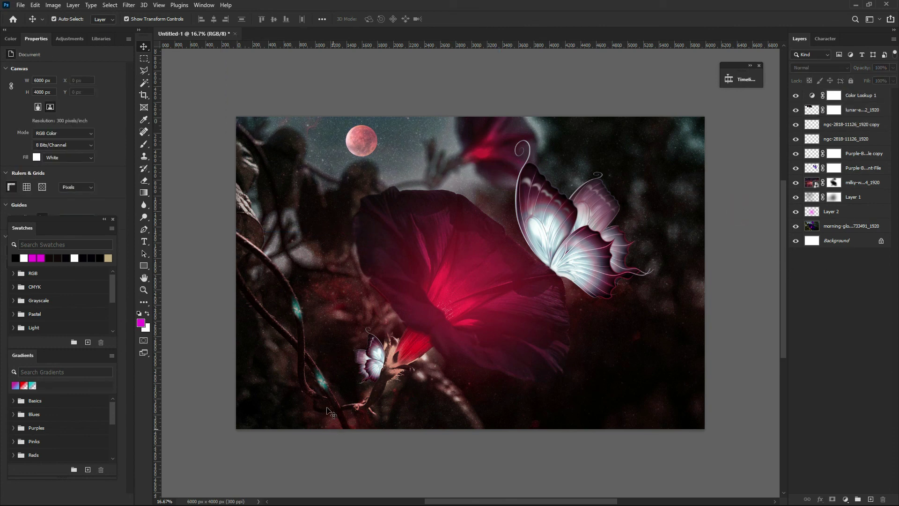
- Open the blend mode options for the upper and lower nebula layers
click(300, 310)
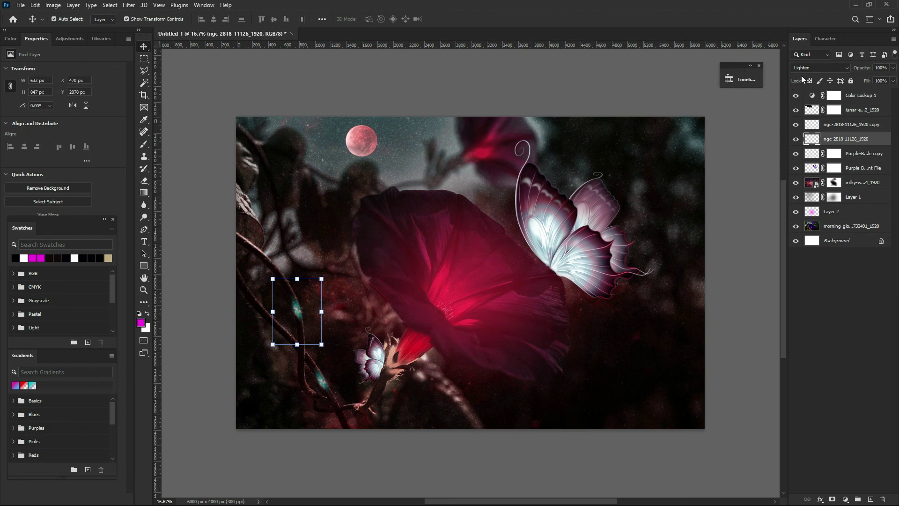
click(810, 69)
click(322, 385)
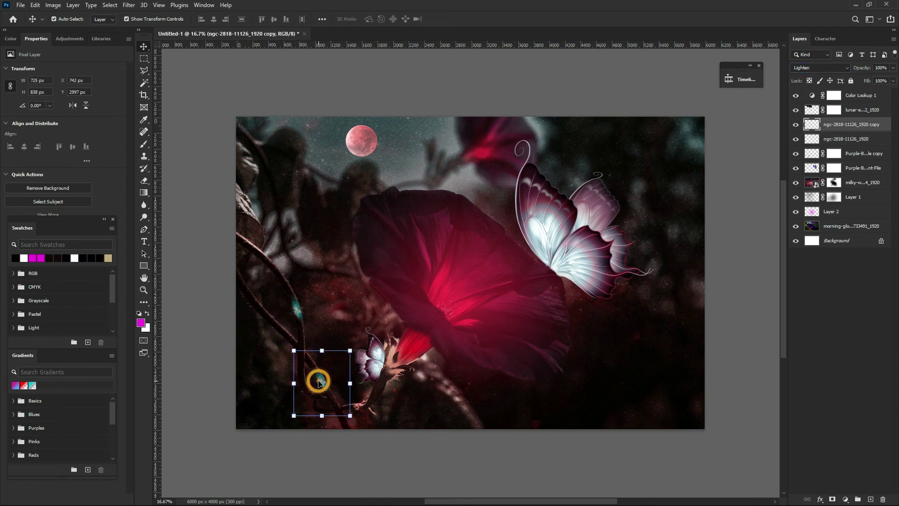
click(829, 69)
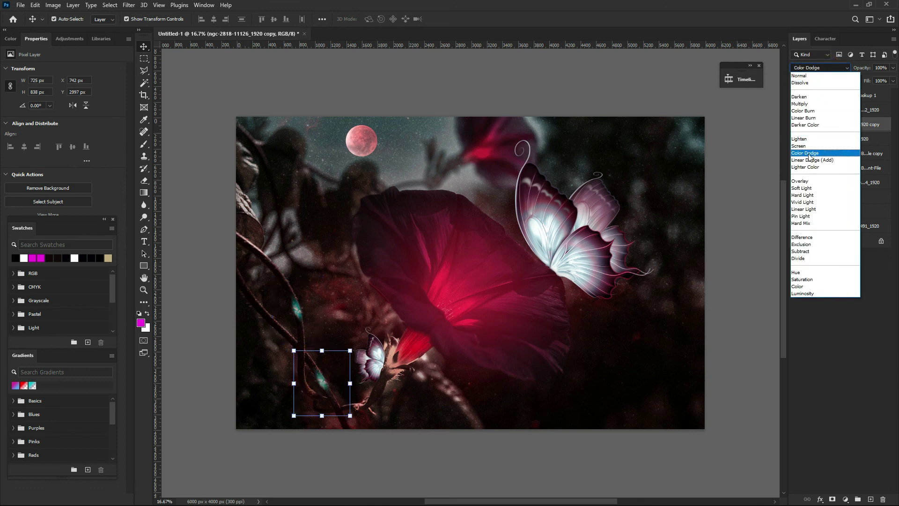